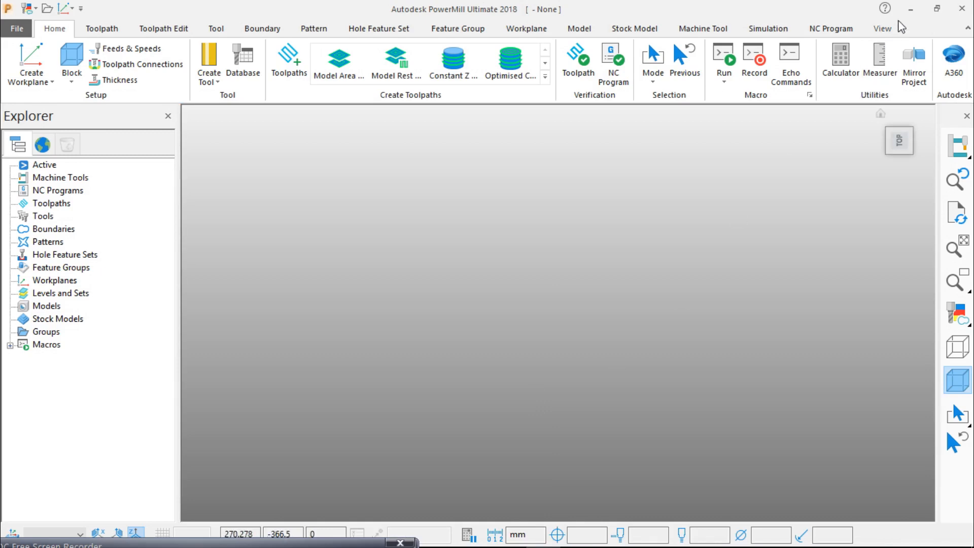
Import the SolidWorks part file from the desktop into the open PowerMill session
{"action": "left_click", "coordinate": [909, 9]}
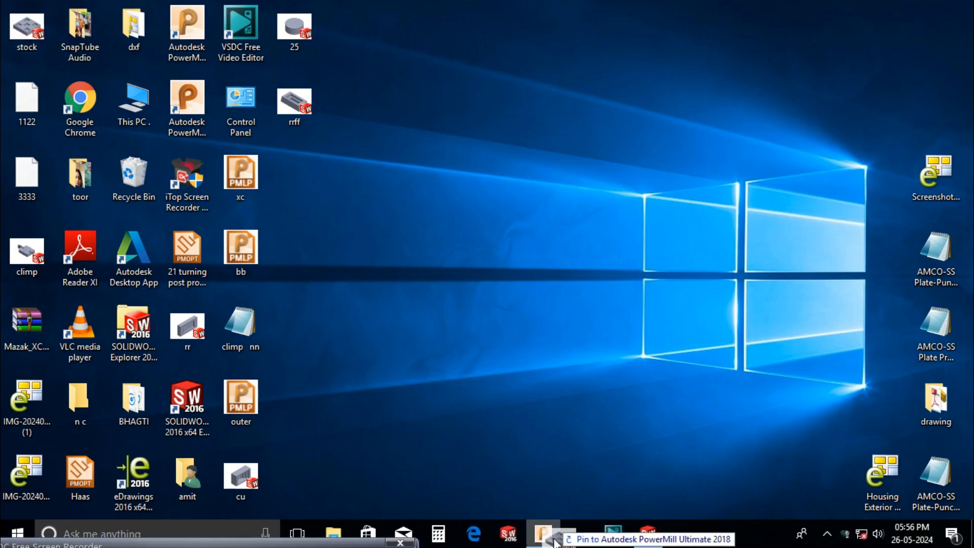
{"action": "left_click", "coordinate": [550, 537]}
{"action": "left_click_drag", "start_coordinate": [549, 397], "coordinate": [564, 398]}
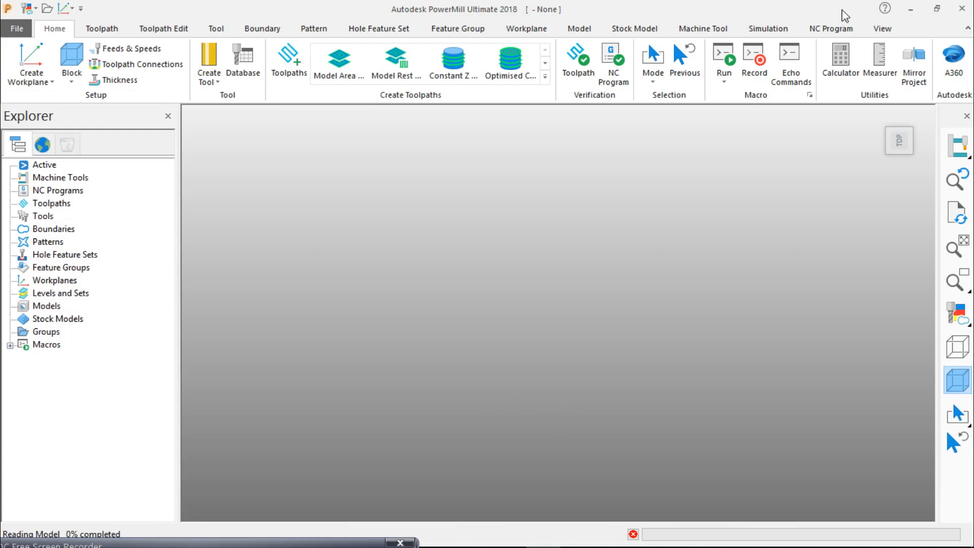
Delete the files 1122 and 3333 from the desktop
{"action": "left_click", "coordinate": [911, 9]}
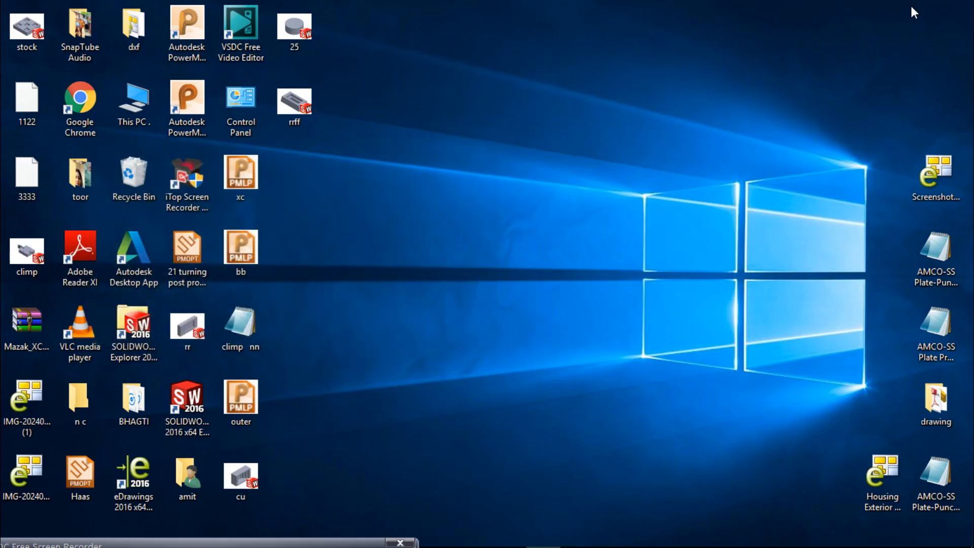
{"action": "left_click_drag", "start_coordinate": [29, 219], "coordinate": [23, 98]}
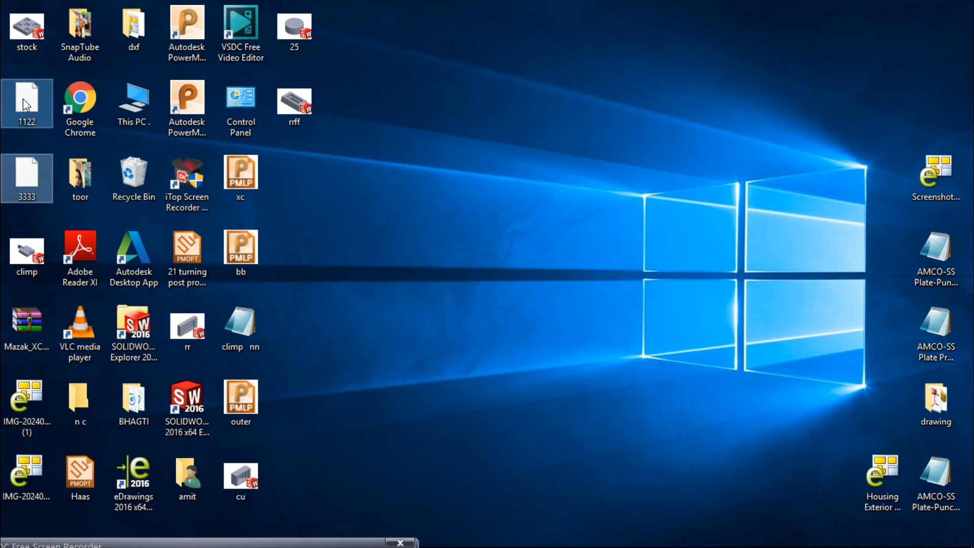
{"action": "key", "text": "Delete"}
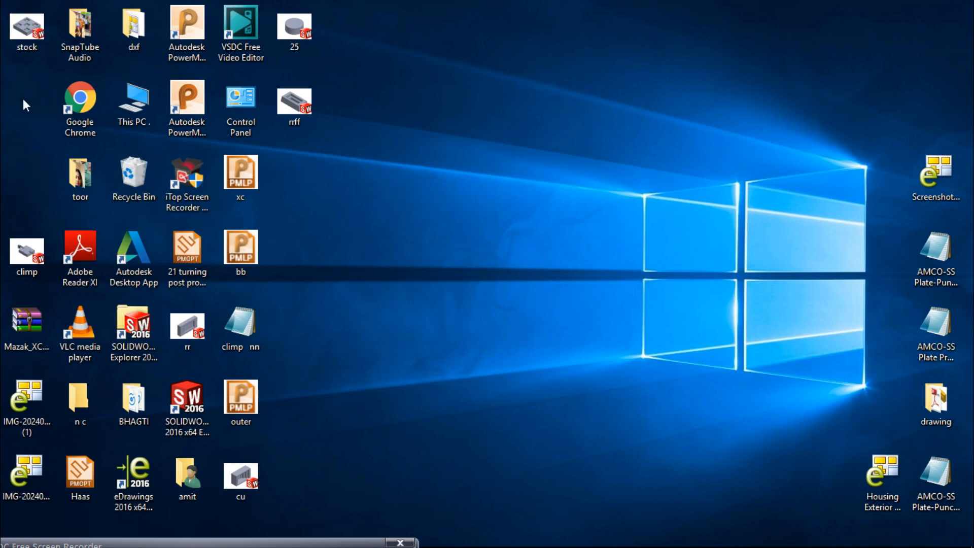
Switch back to PowerMill, dismiss the translation report and inspect the imported plate from several sides
{"action": "left_click", "coordinate": [552, 540]}
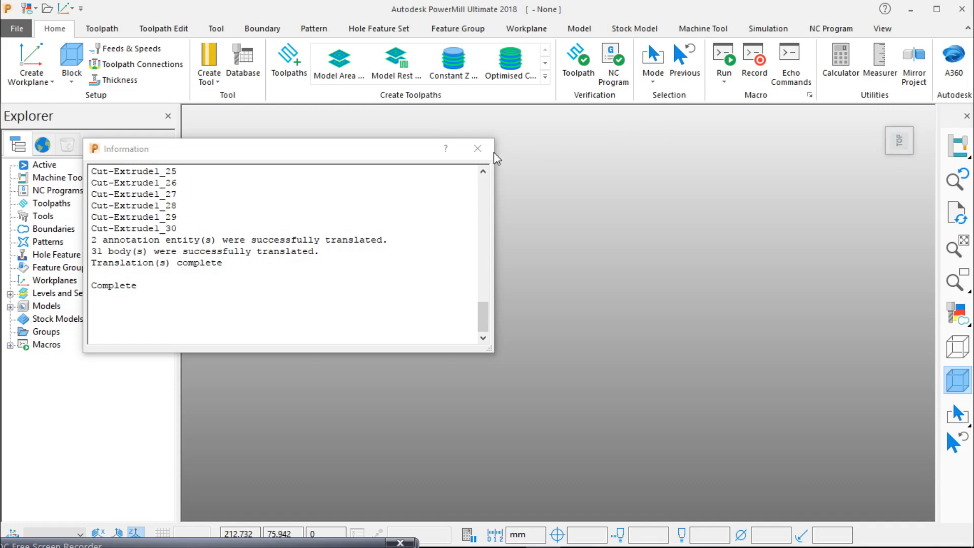
{"action": "left_click", "coordinate": [478, 148]}
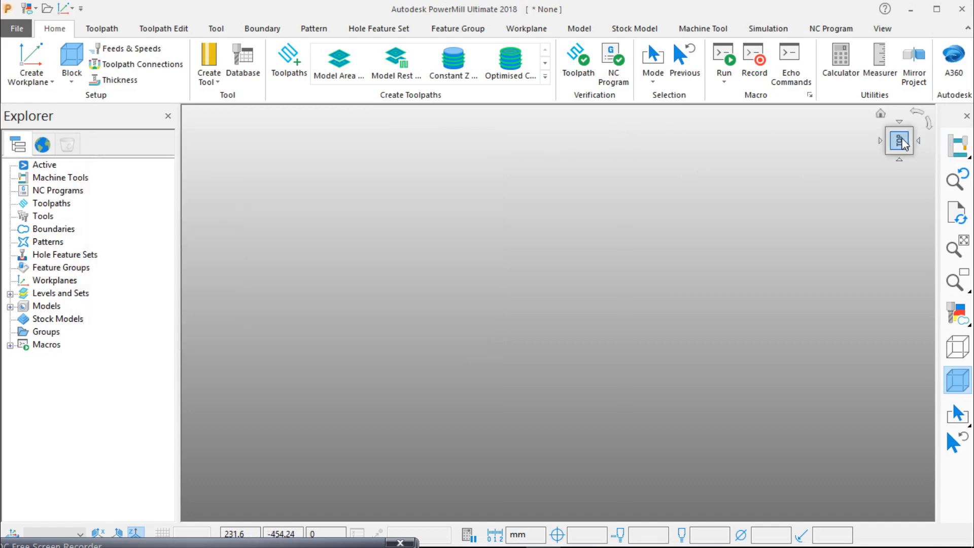
{"action": "left_click", "coordinate": [957, 319]}
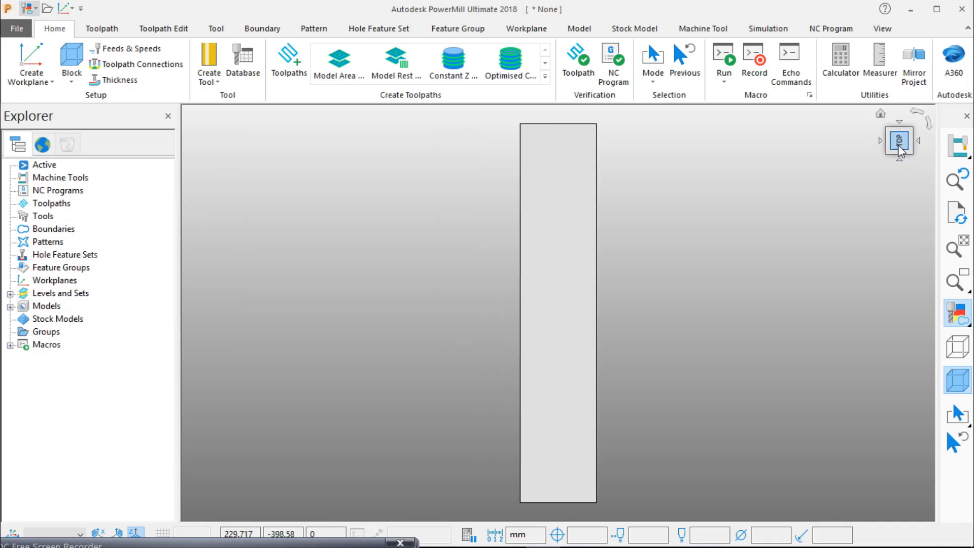
{"action": "middle_click_drag", "start_coordinate": [871, 231], "coordinate": [762, 308]}
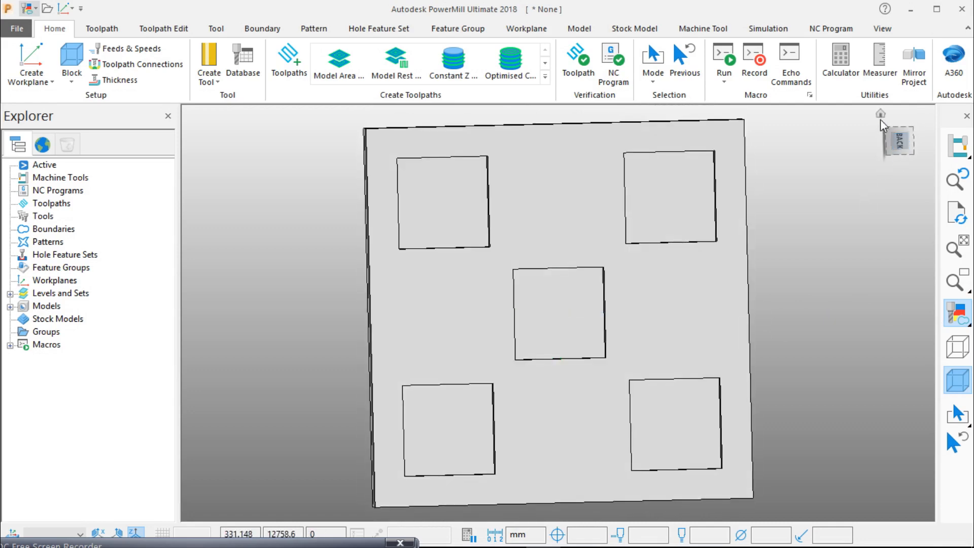
{"action": "left_click", "coordinate": [880, 114]}
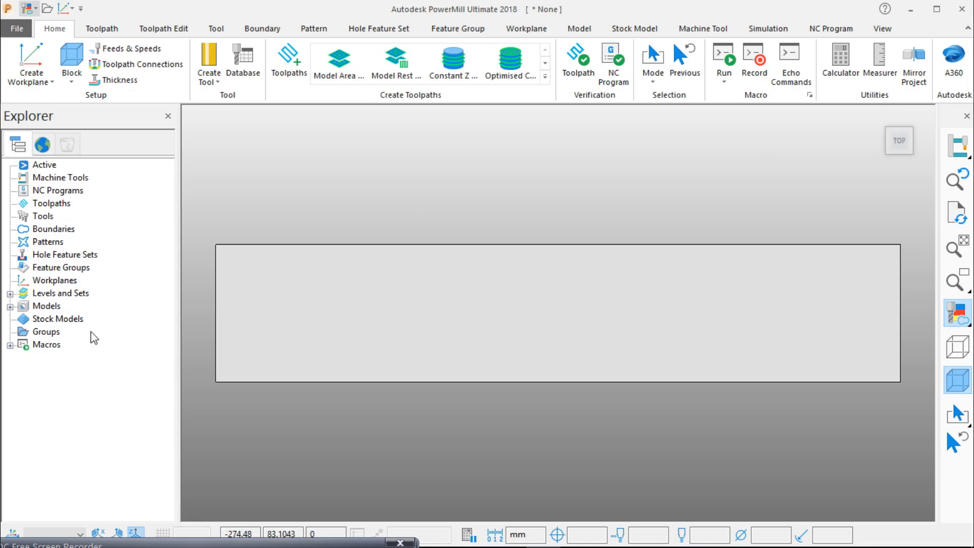
Rotate the model 90 degrees about the X axis so its five square pockets face up
{"action": "right_click", "coordinate": [57, 306]}
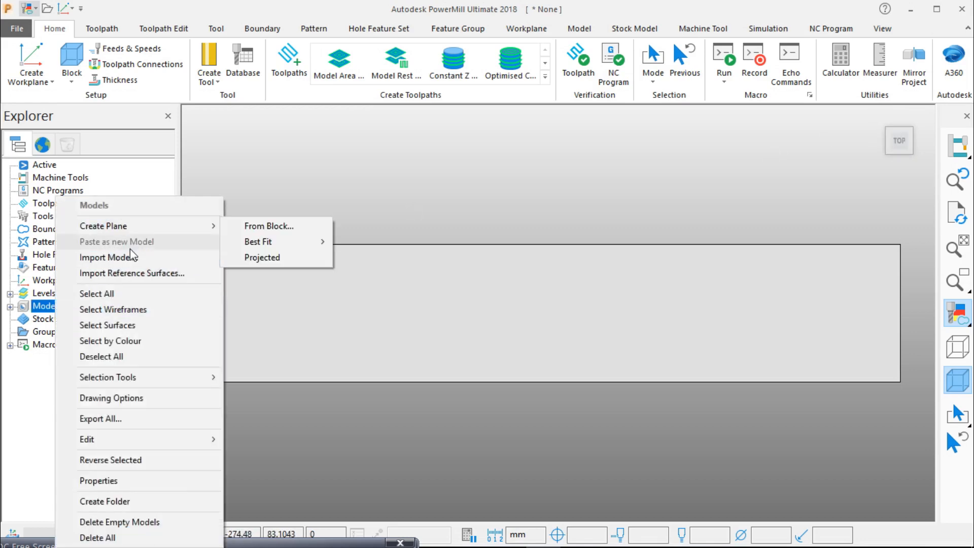
{"action": "mouse_move", "coordinate": [137, 439]}
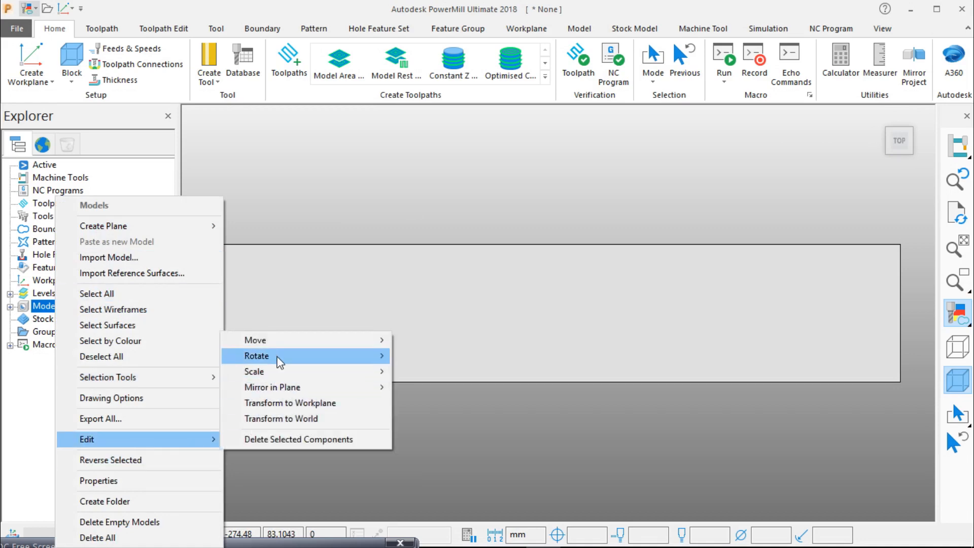
{"action": "mouse_move", "coordinate": [278, 359]}
{"action": "left_click", "coordinate": [415, 357]}
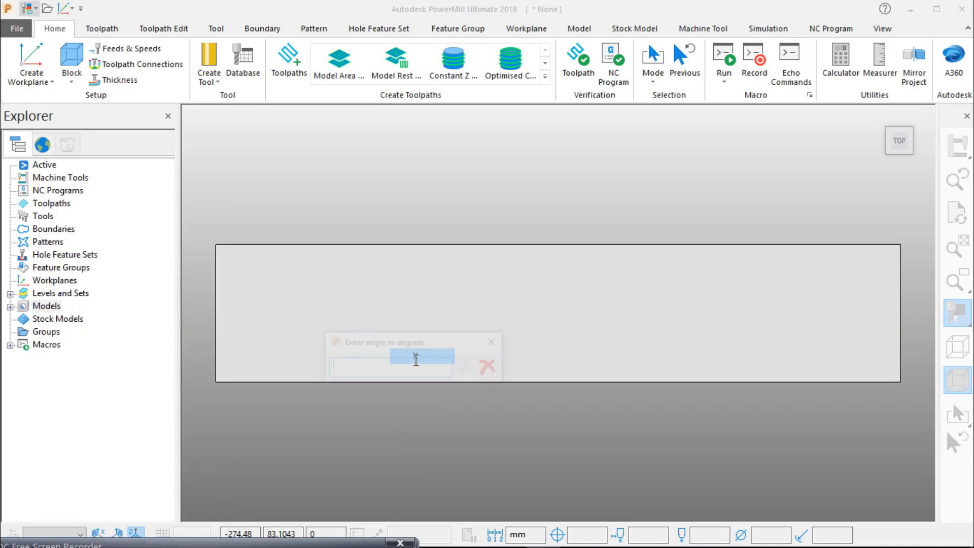
{"action": "type", "text": "90"}
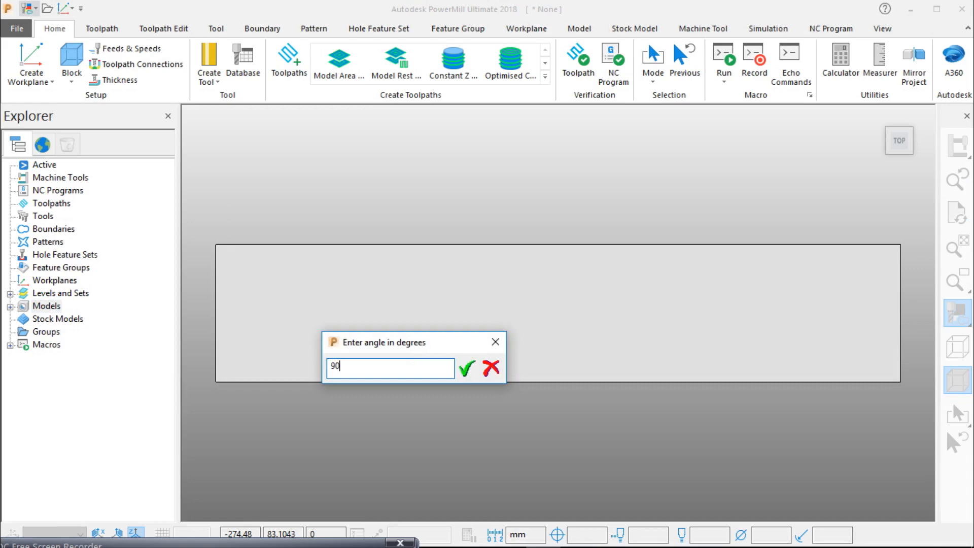
{"action": "key", "text": "Return"}
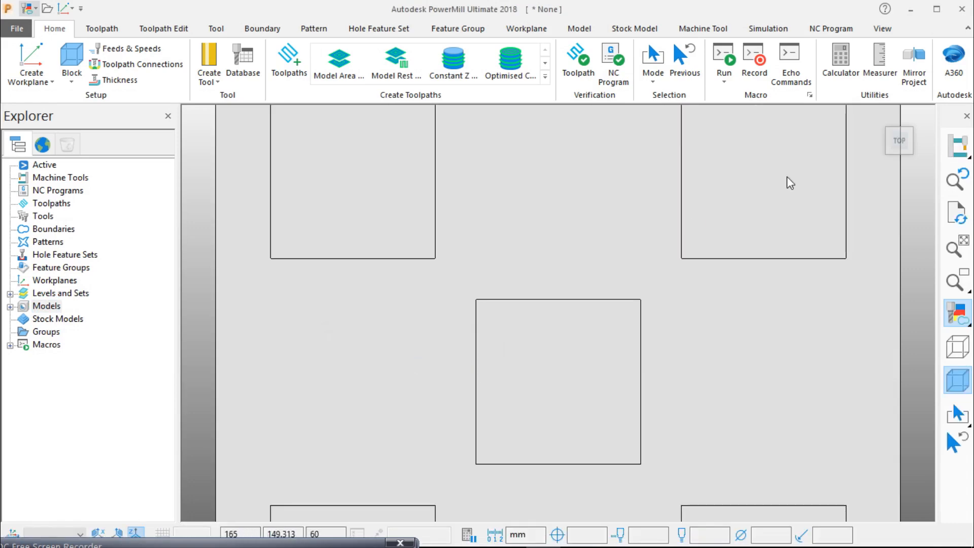
{"action": "left_click", "coordinate": [898, 144]}
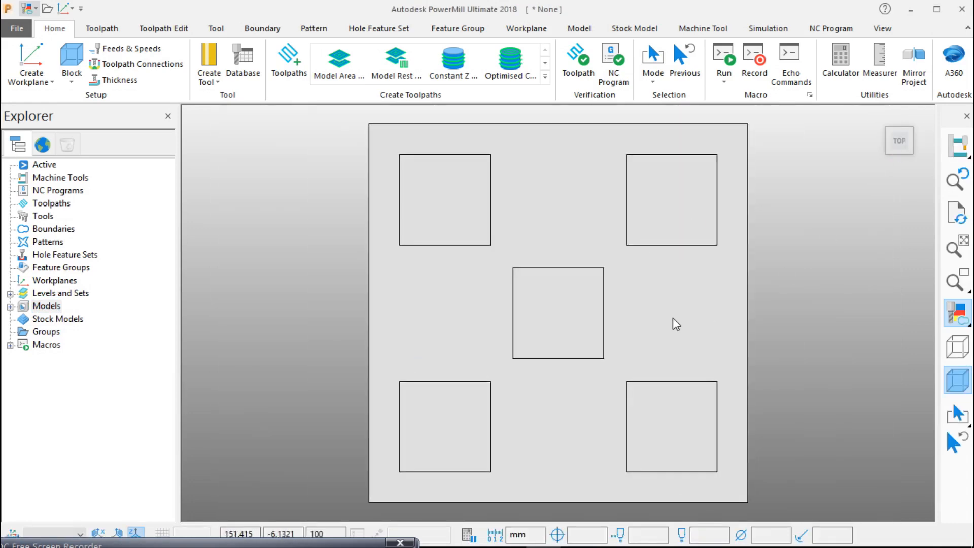
{"action": "middle_click_drag", "start_coordinate": [656, 310], "coordinate": [658, 269]}
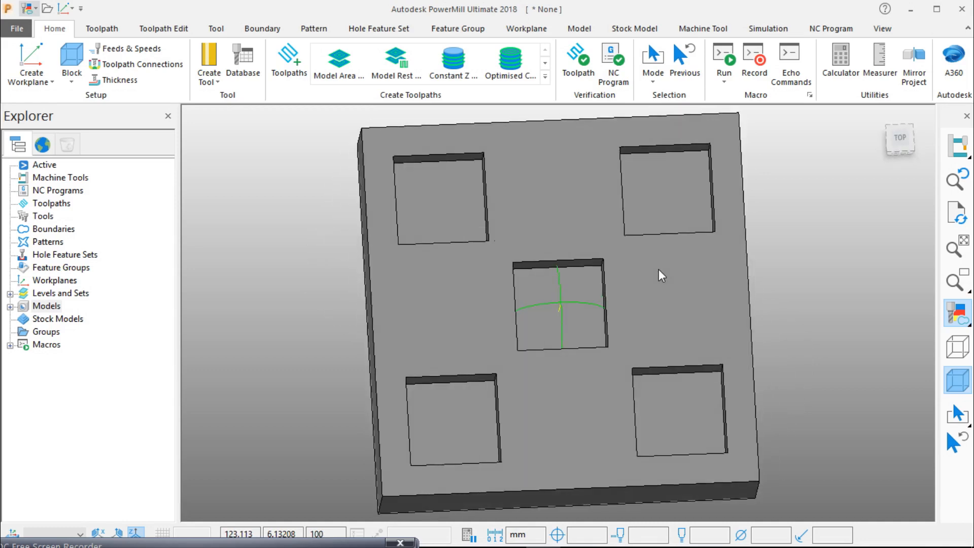
{"action": "left_click", "coordinate": [897, 144]}
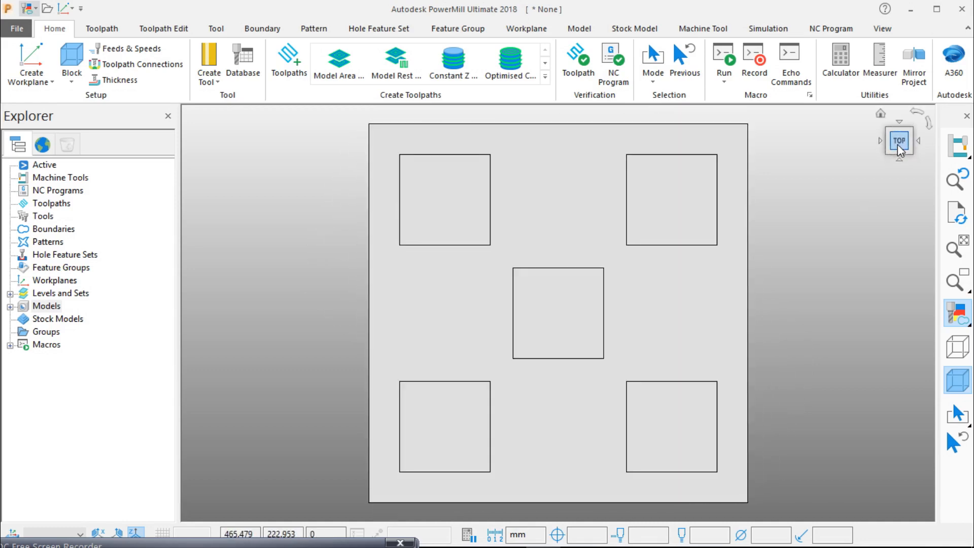
Calculate a box-type block from the model's limits with zero expansion and accept it
{"action": "left_click", "coordinate": [72, 77]}
{"action": "left_click", "coordinate": [108, 104]}
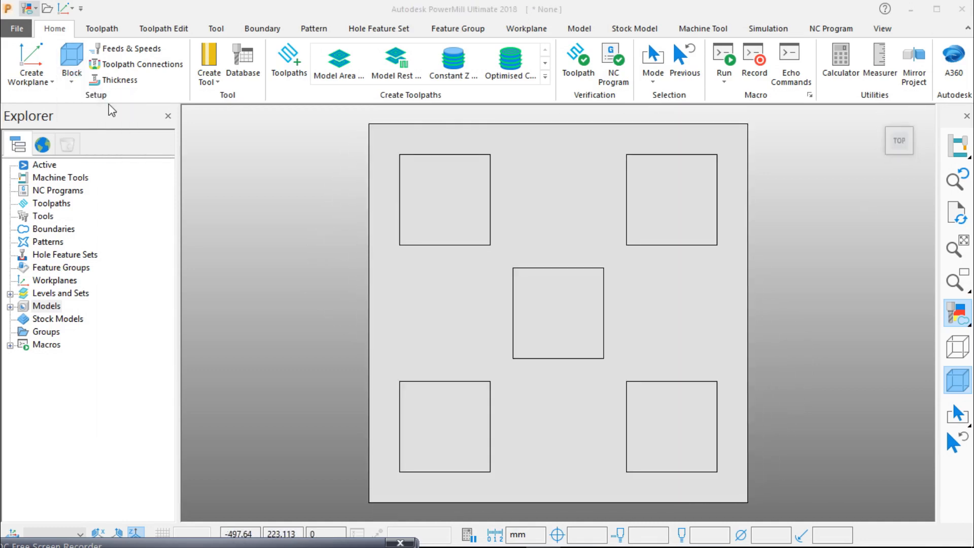
{"action": "left_click", "coordinate": [311, 364]}
{"action": "left_click", "coordinate": [196, 427]}
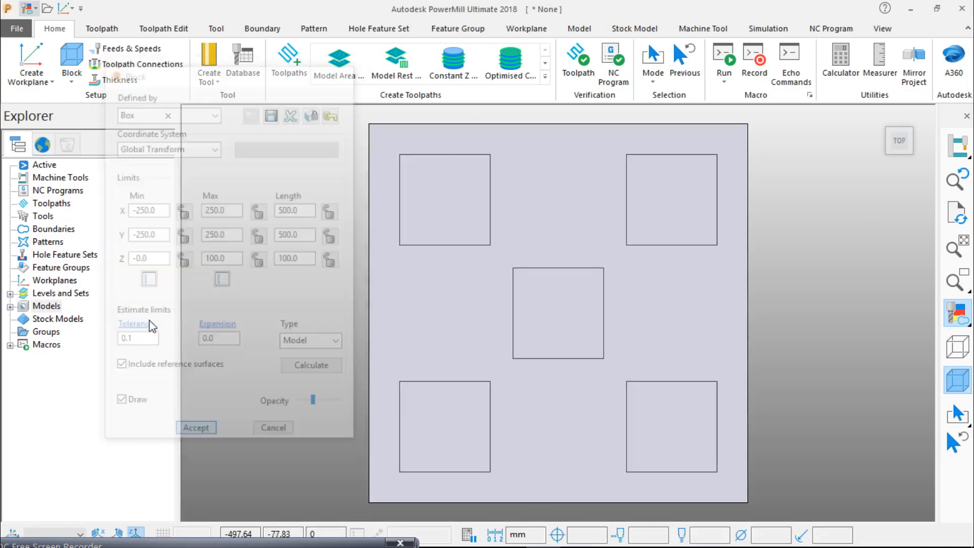
Create a workplane positioned on the block at the centre of its top face
{"action": "left_click", "coordinate": [52, 81]}
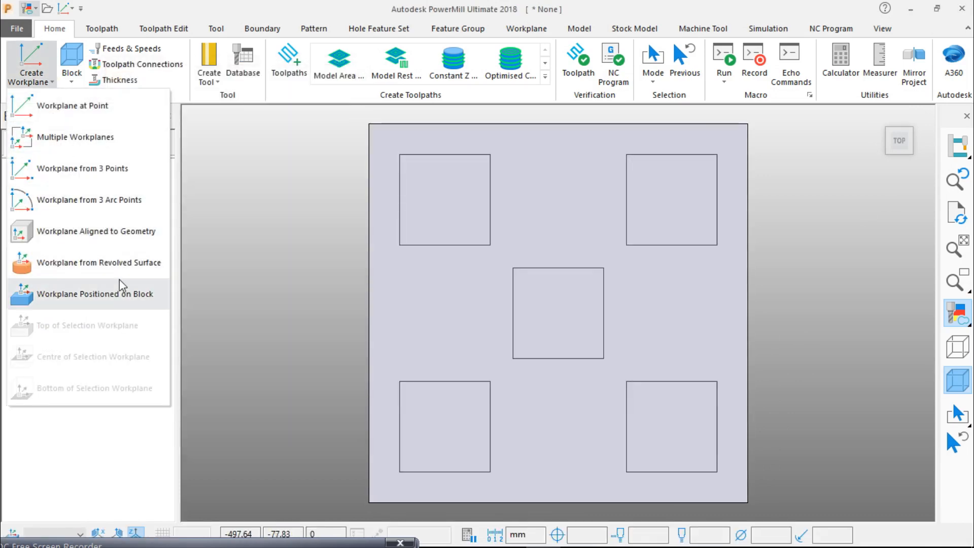
{"action": "left_click", "coordinate": [122, 293]}
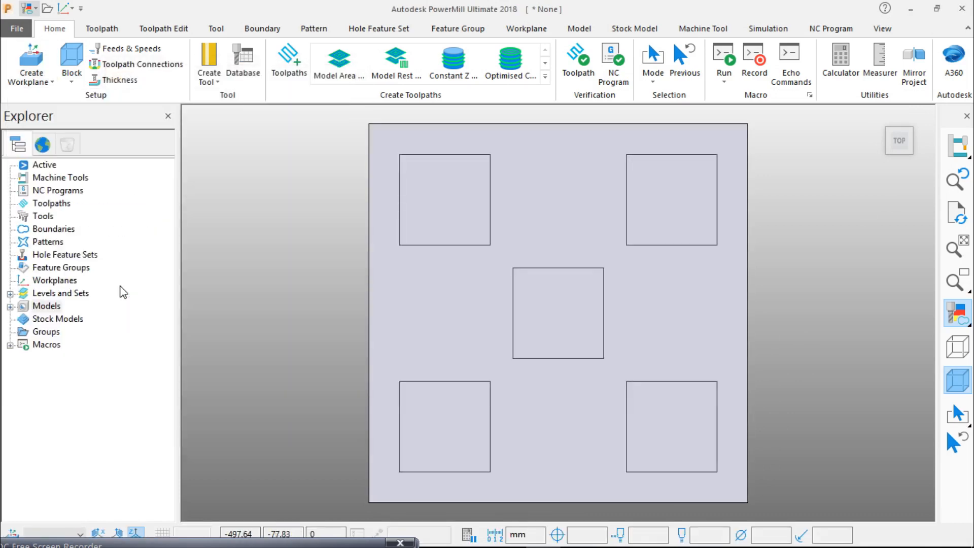
{"action": "left_click", "coordinate": [558, 313]}
{"action": "middle_click_drag", "start_coordinate": [576, 337], "coordinate": [669, 247]}
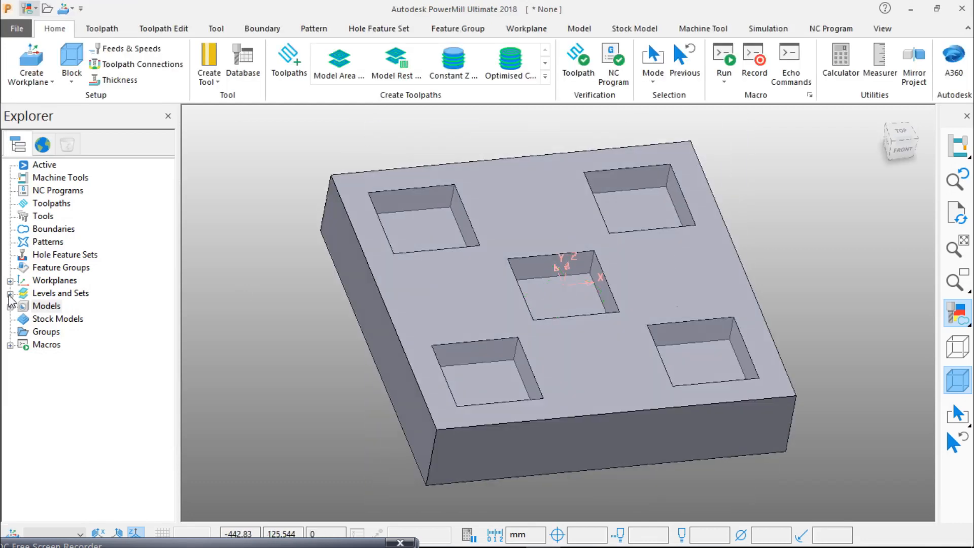
Activate the workplane at the top centre of the block
{"action": "double_click", "coordinate": [40, 280]}
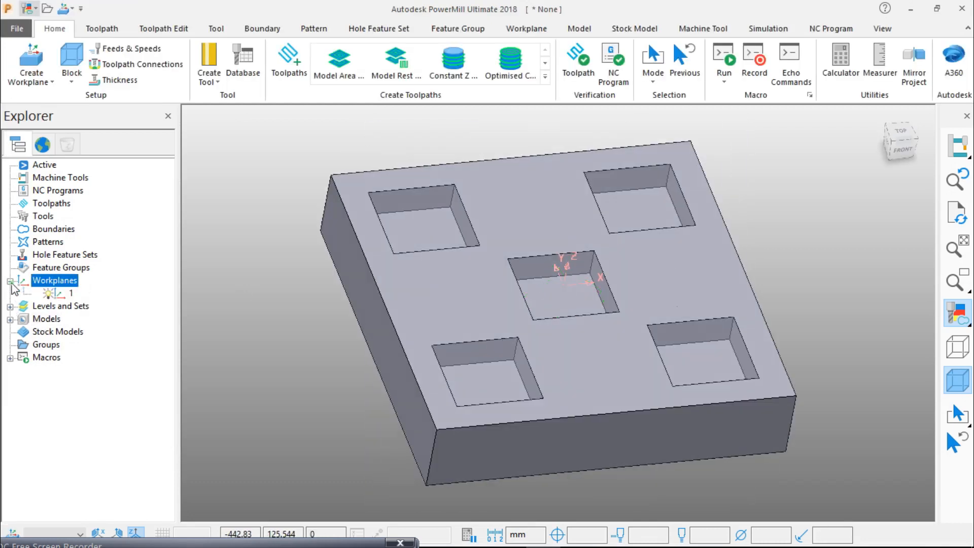
{"action": "right_click", "coordinate": [69, 295]}
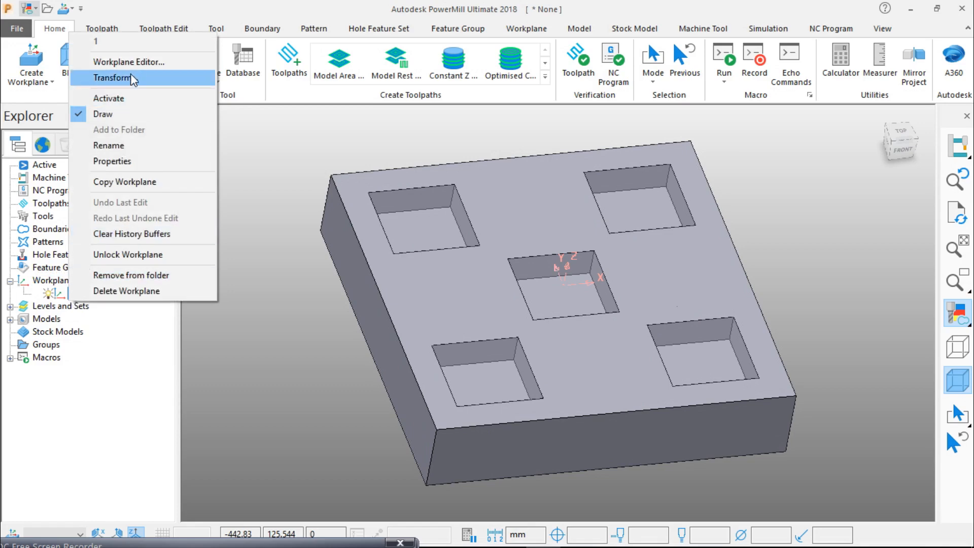
{"action": "left_click", "coordinate": [130, 98]}
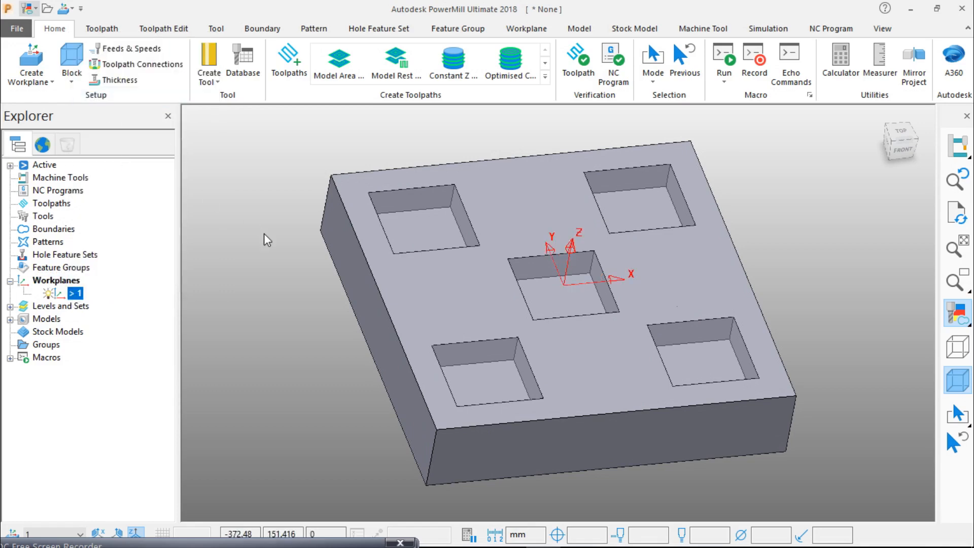
{"action": "left_click", "coordinate": [838, 239]}
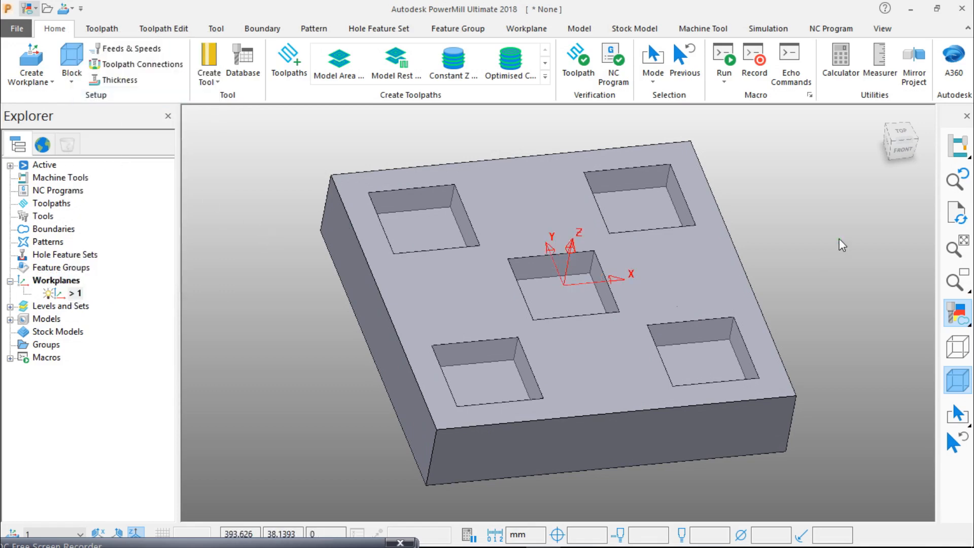
{"action": "left_click", "coordinate": [902, 135]}
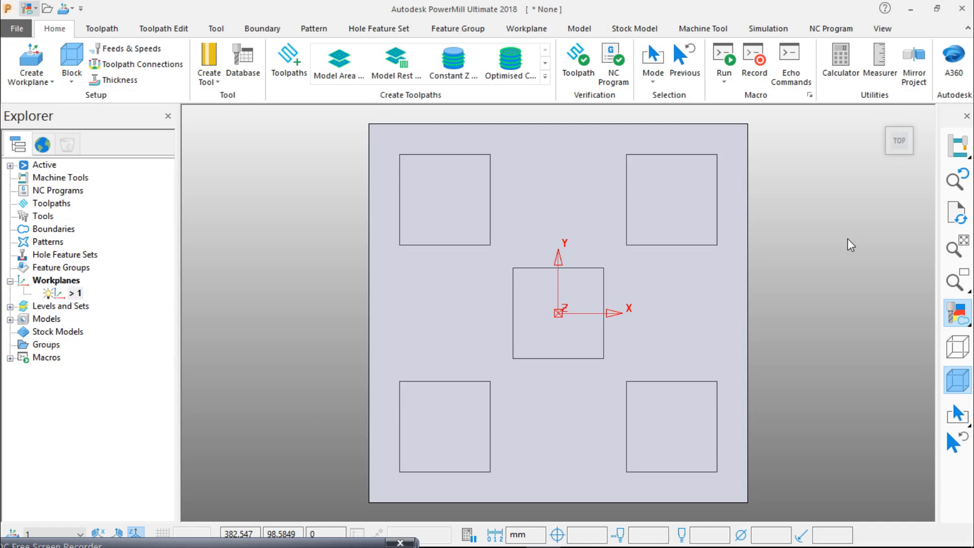
{"action": "middle_click_drag", "start_coordinate": [682, 391], "coordinate": [799, 169]}
{"action": "middle_click_drag", "start_coordinate": [662, 293], "coordinate": [579, 422]}
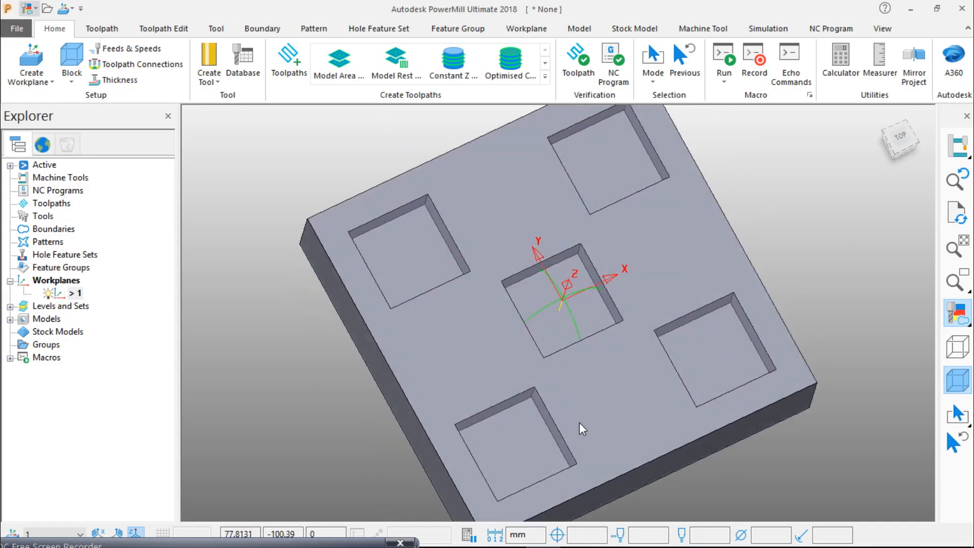
{"action": "left_click", "coordinate": [900, 141]}
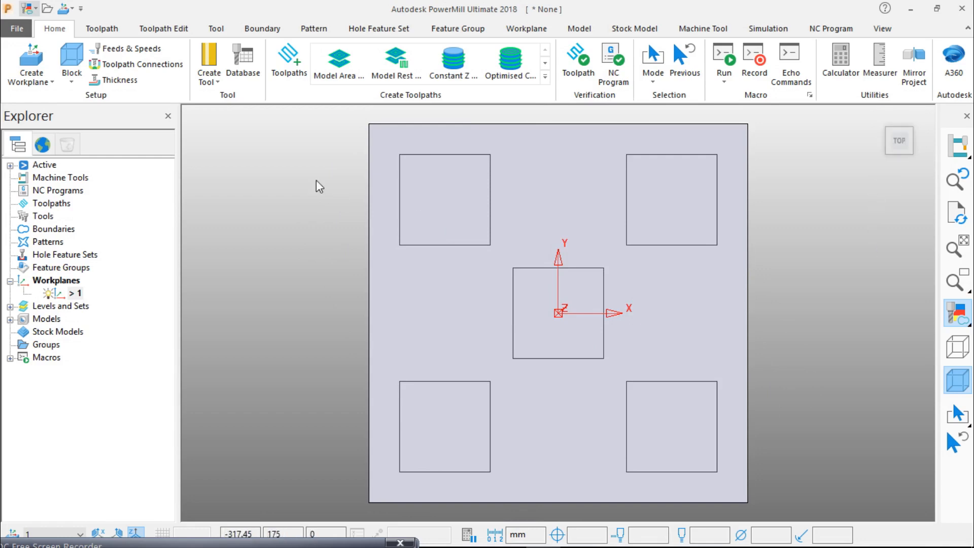
Start a Model Area Clearance toolpath named 10 em and review its workplane and block settings
{"action": "left_click", "coordinate": [344, 81]}
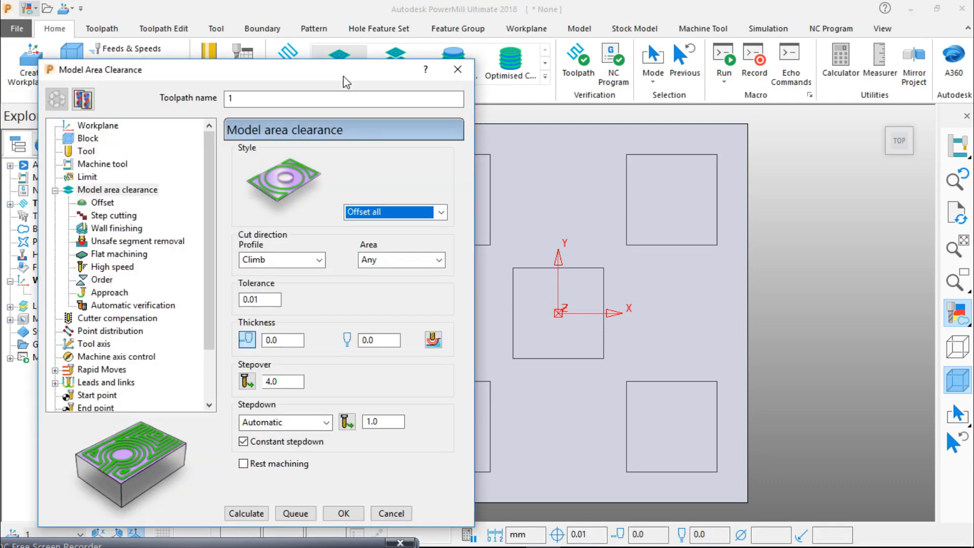
{"action": "left_click", "coordinate": [247, 98]}
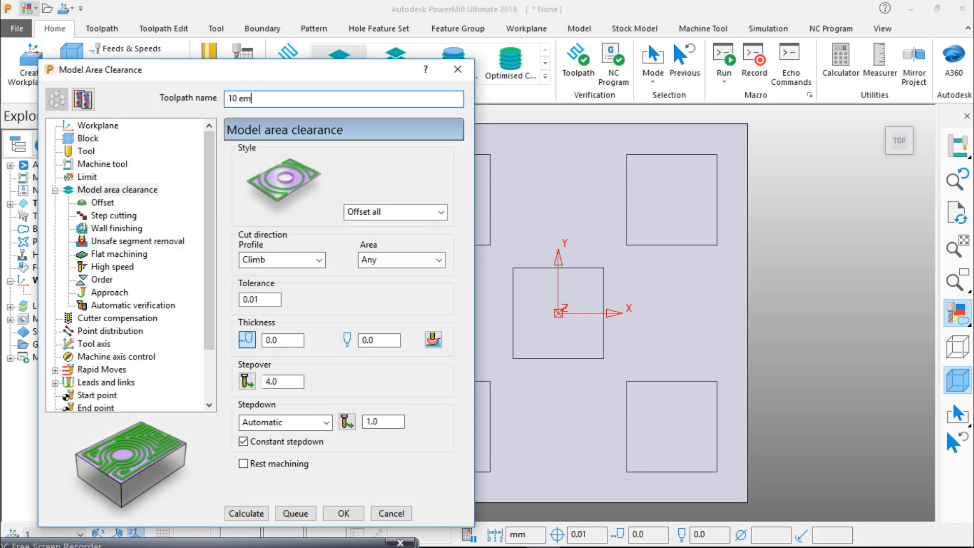
{"action": "left_click", "coordinate": [98, 125]}
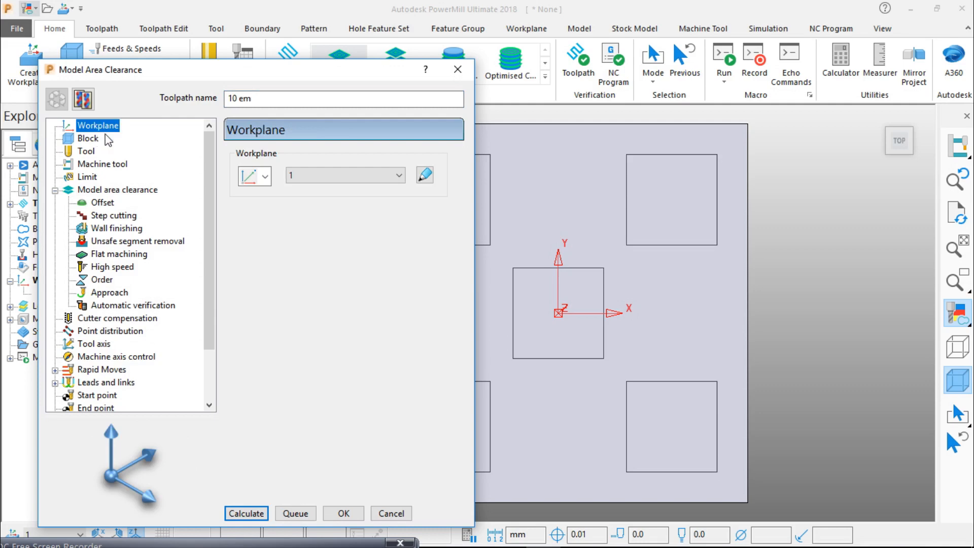
{"action": "left_click", "coordinate": [89, 139]}
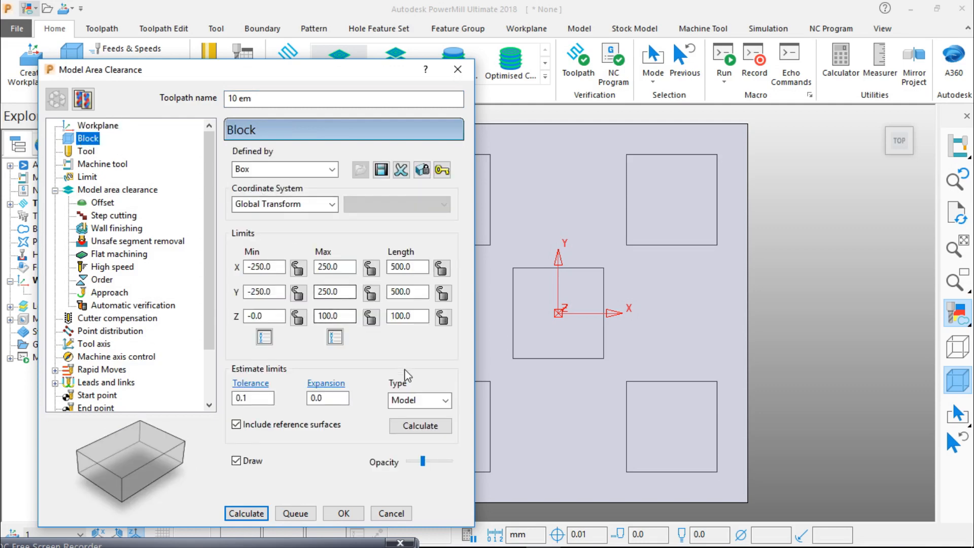
{"action": "left_click", "coordinate": [507, 424]}
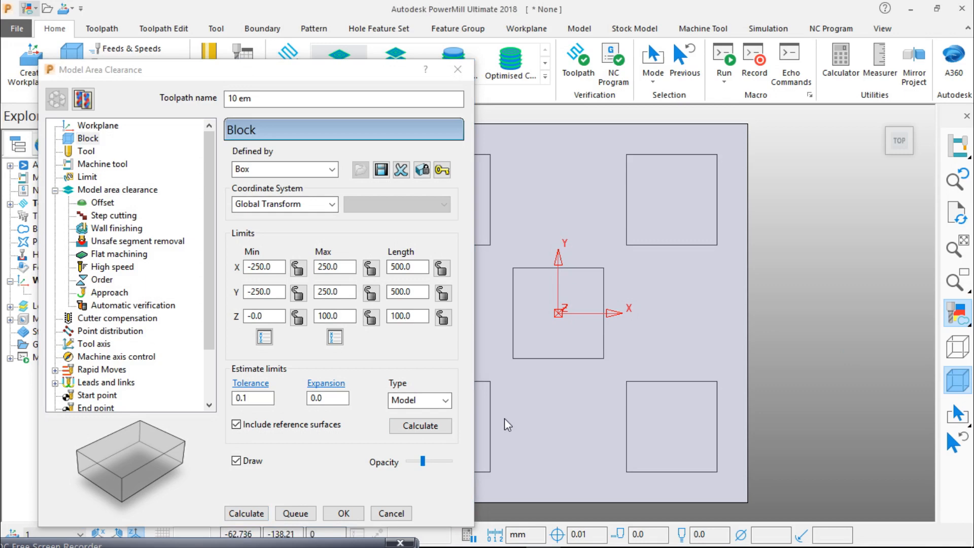
Try to recalculate the block from the model in Global Transform coordinates, and close the Block and toolpath forms without accepting
{"action": "left_click", "coordinate": [430, 426]}
{"action": "middle_click_drag", "start_coordinate": [590, 274], "coordinate": [615, 72]}
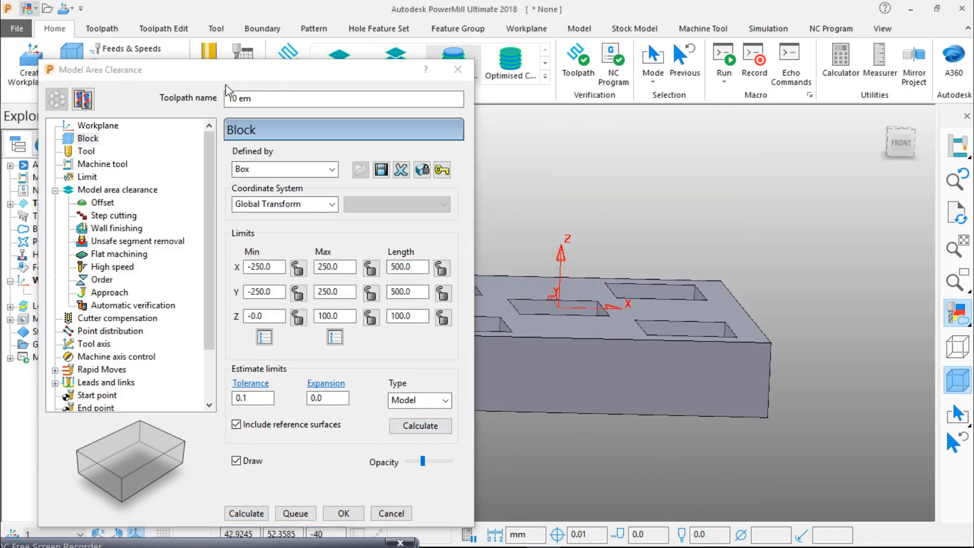
{"action": "left_click_drag", "start_coordinate": [225, 84], "coordinate": [249, 266]}
{"action": "left_click", "coordinate": [72, 68]}
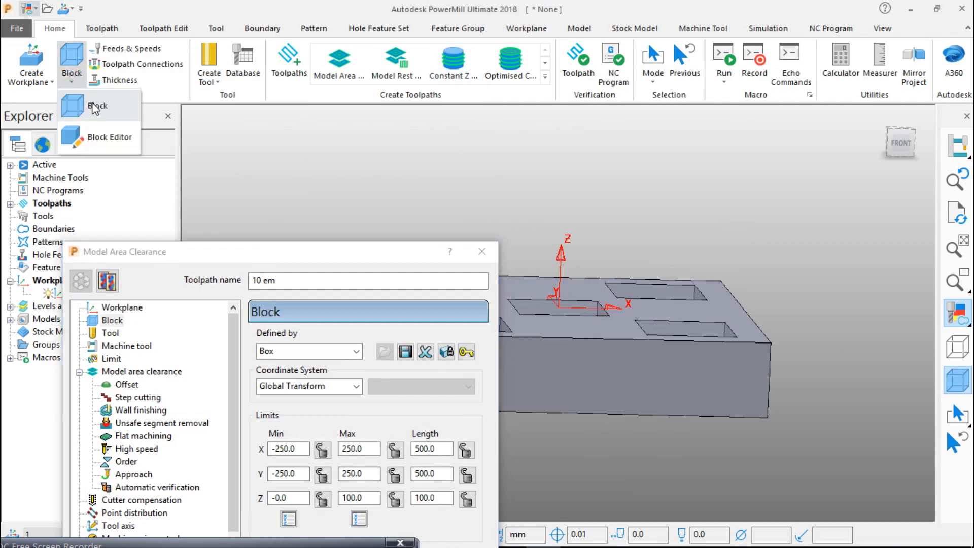
{"action": "left_click", "coordinate": [94, 108]}
{"action": "left_click", "coordinate": [315, 370]}
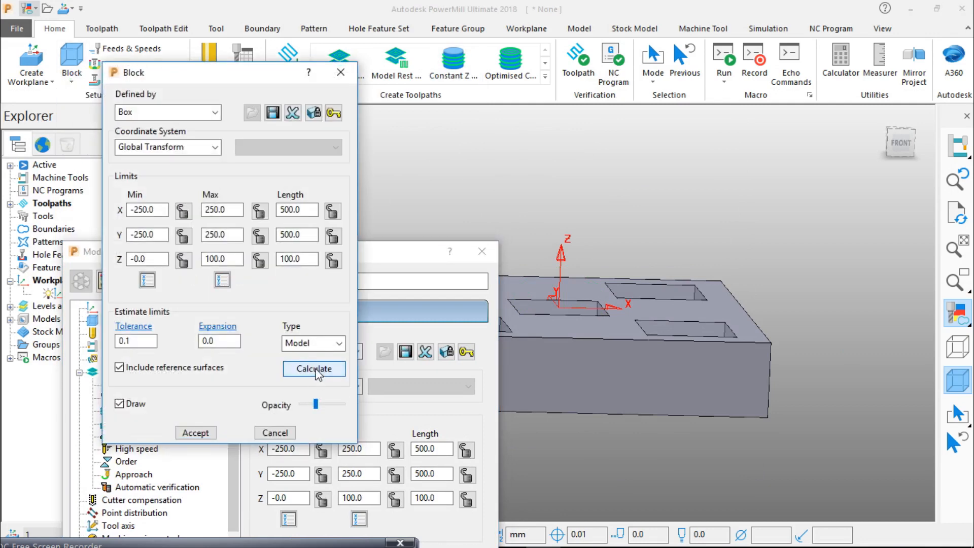
{"action": "left_click", "coordinate": [706, 513]}
{"action": "left_click", "coordinate": [324, 368]}
{"action": "left_click", "coordinate": [581, 432]}
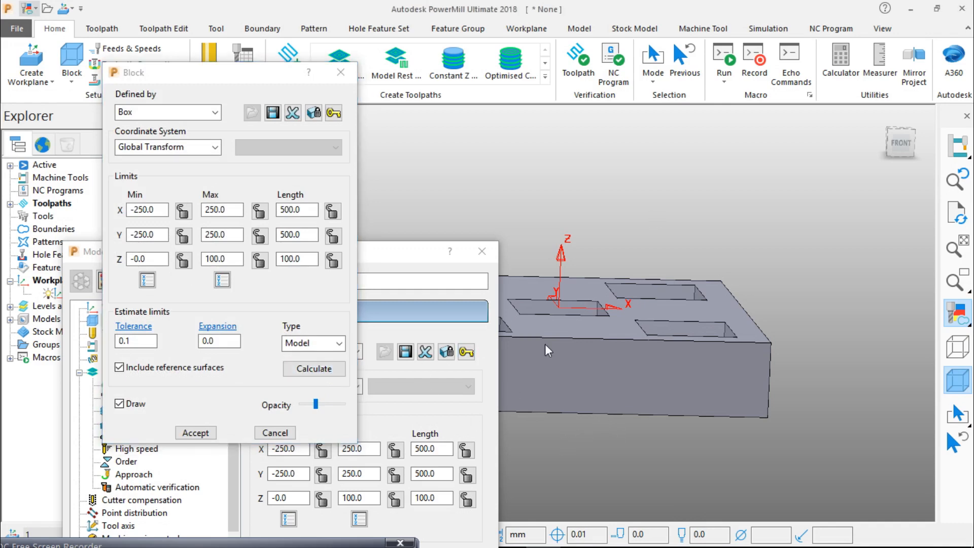
{"action": "left_click", "coordinate": [310, 369]}
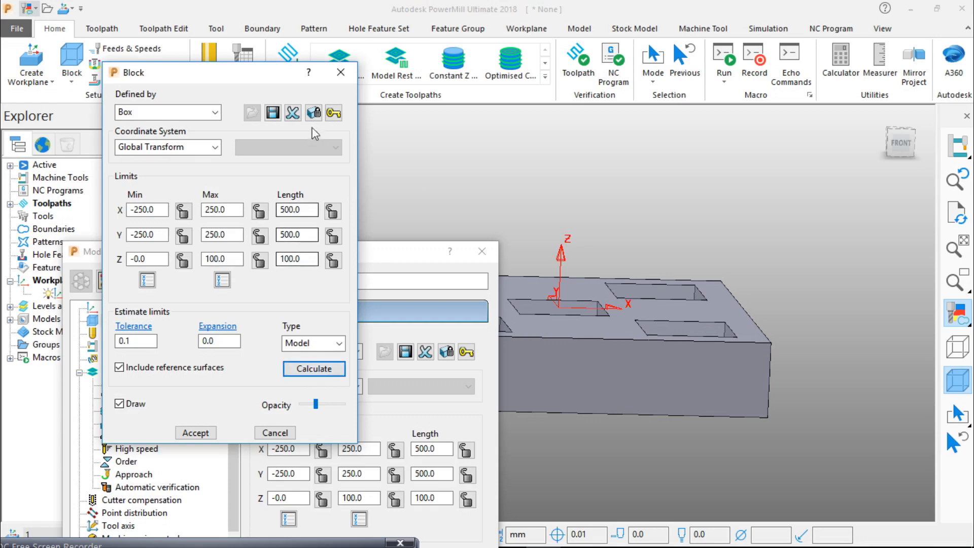
{"action": "left_click", "coordinate": [341, 71]}
{"action": "left_click", "coordinate": [481, 251]}
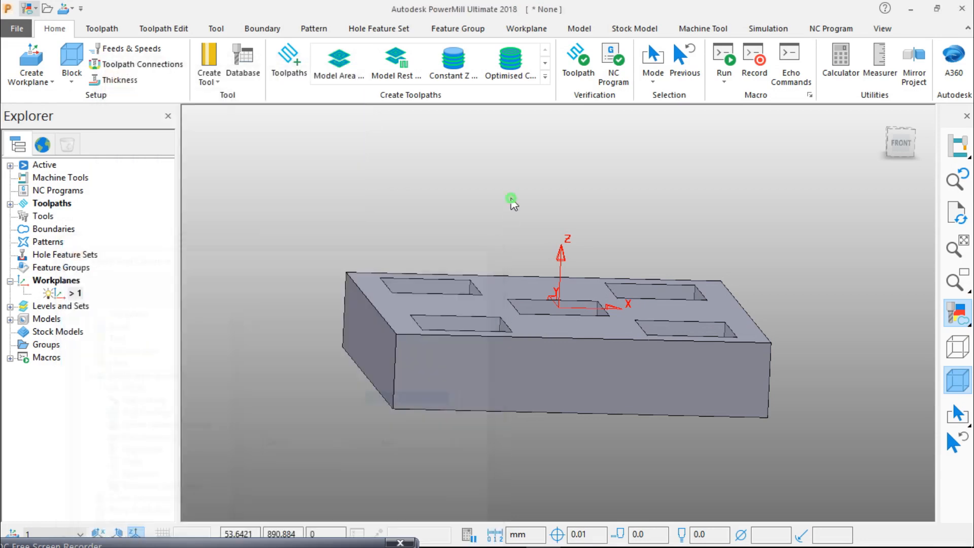
Examine the plate and its workplane from an angle, switching the model's shaded and wireframe displays off and back on
{"action": "mouse_move", "coordinate": [603, 237]}
{"action": "middle_mouse_down"}
{"action": "mouse_move", "coordinate": [598, 413]}
{"action": "mouse_move", "coordinate": [686, 303]}
{"action": "middle_mouse_up"}
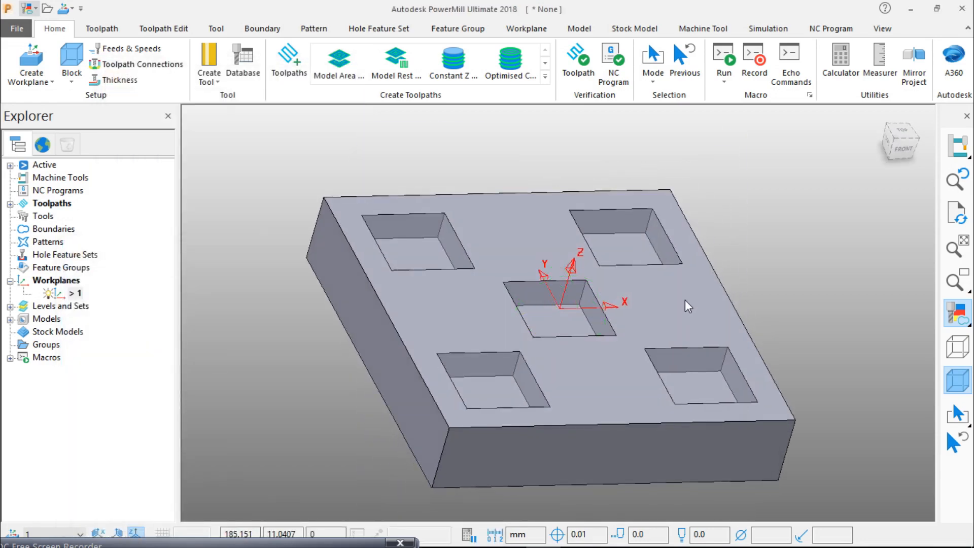
{"action": "scroll", "coordinate": [685, 300], "scroll_direction": "down", "scroll_amount": 4}
{"action": "left_click", "coordinate": [951, 375]}
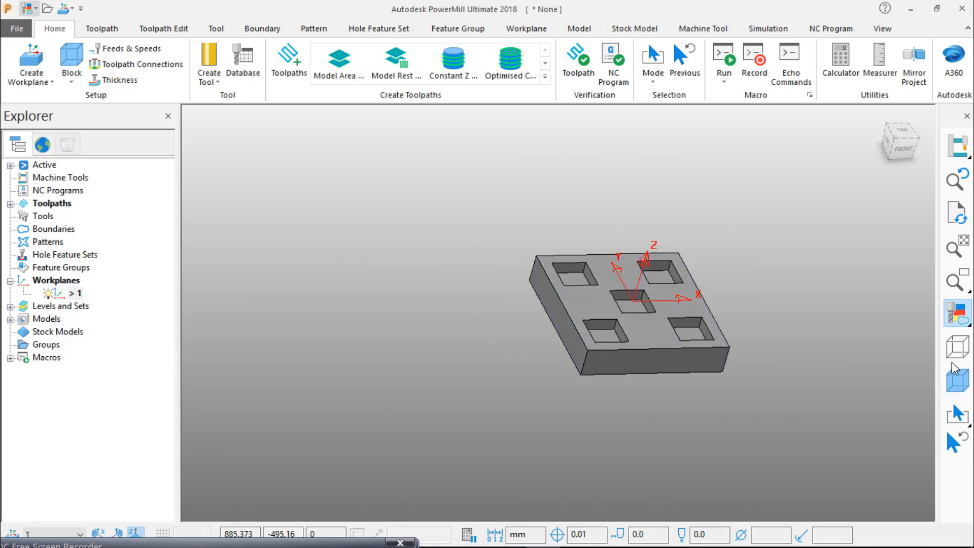
{"action": "left_click", "coordinate": [952, 372]}
{"action": "left_click", "coordinate": [957, 313]}
{"action": "mouse_move", "coordinate": [750, 323]}
{"action": "middle_mouse_down"}
{"action": "mouse_move", "coordinate": [744, 250]}
{"action": "mouse_move", "coordinate": [729, 291]}
{"action": "mouse_move", "coordinate": [745, 339]}
{"action": "middle_mouse_up"}
{"action": "left_click", "coordinate": [956, 382]}
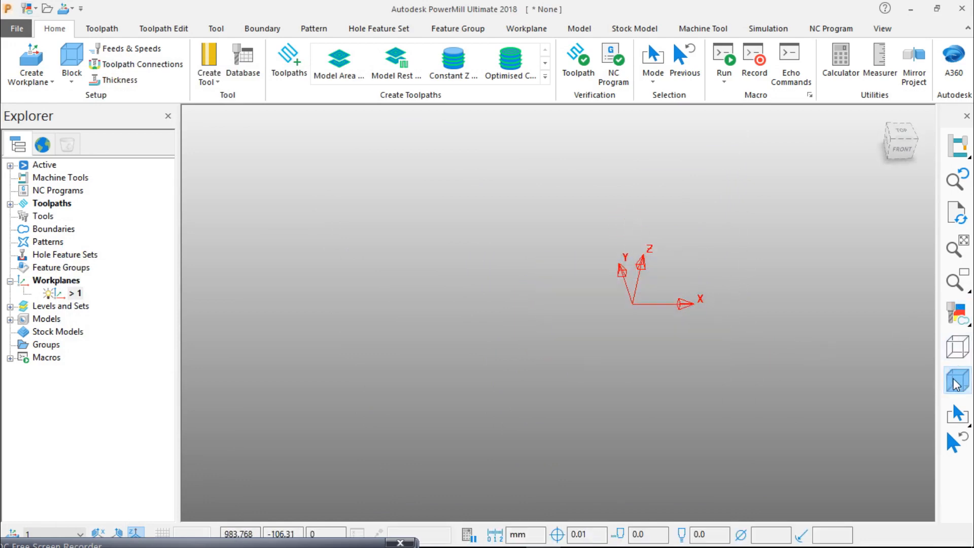
{"action": "left_click", "coordinate": [955, 381]}
{"action": "left_click", "coordinate": [957, 313]}
{"action": "scroll", "coordinate": [697, 259], "scroll_direction": "up", "scroll_amount": 2}
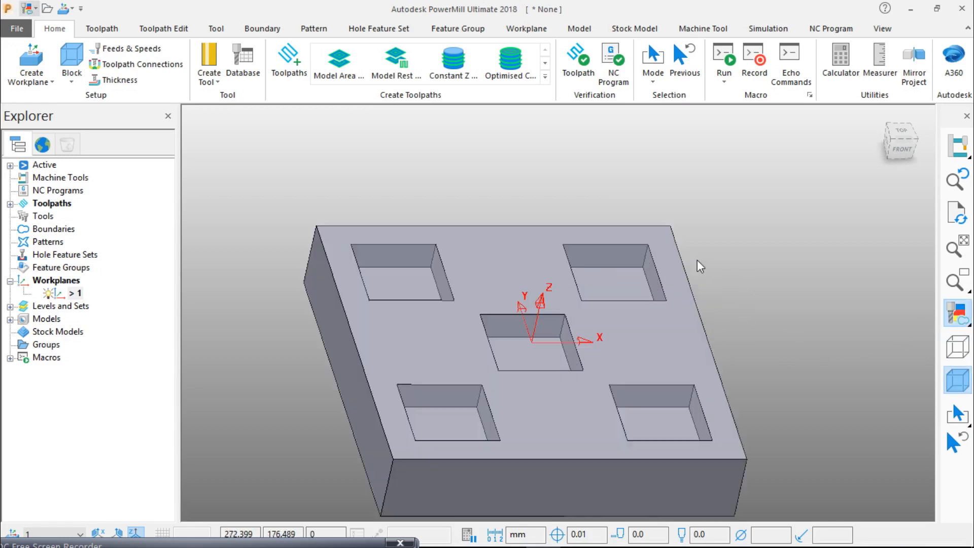
Set the block's coordinate system to Active Workplane, calculate its limits from the model and accept it
{"action": "left_click", "coordinate": [71, 77]}
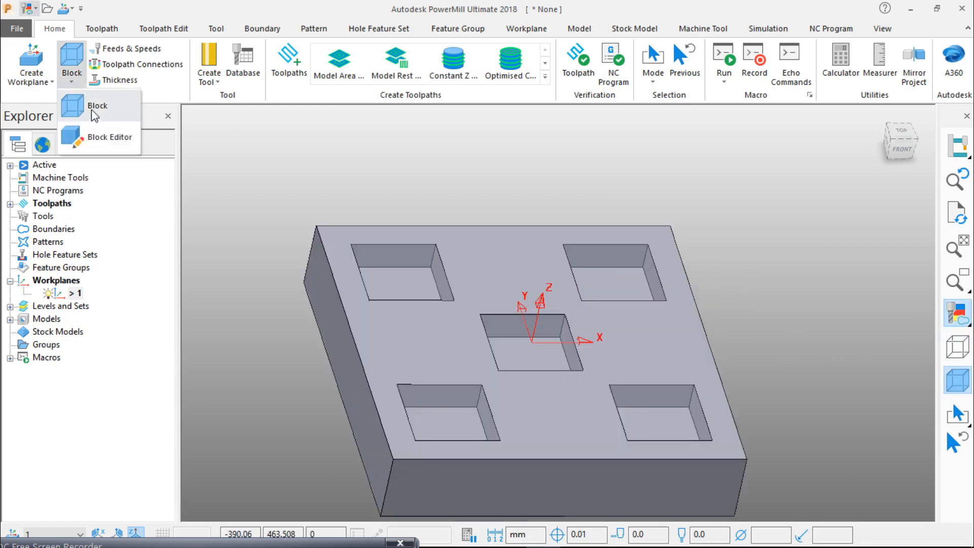
{"action": "left_click", "coordinate": [92, 106]}
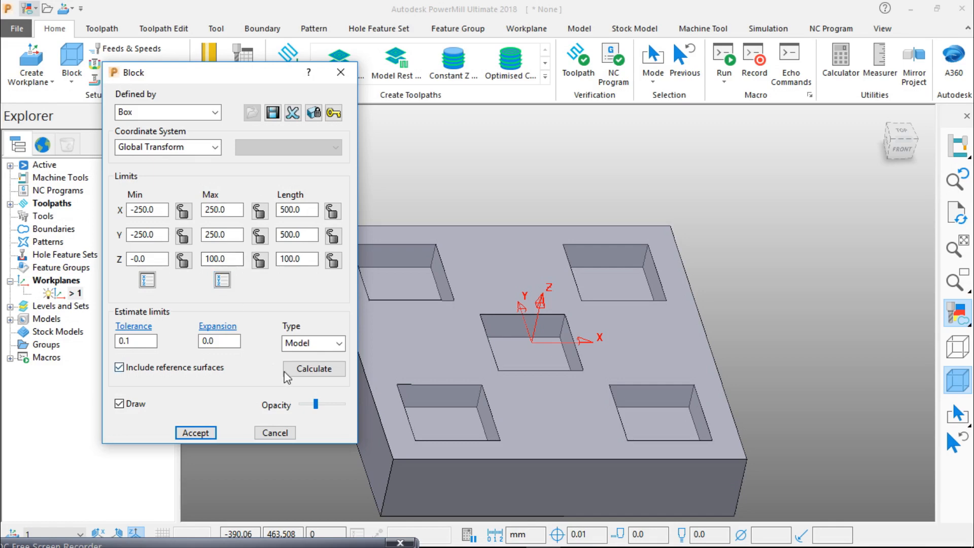
{"action": "left_click", "coordinate": [305, 370]}
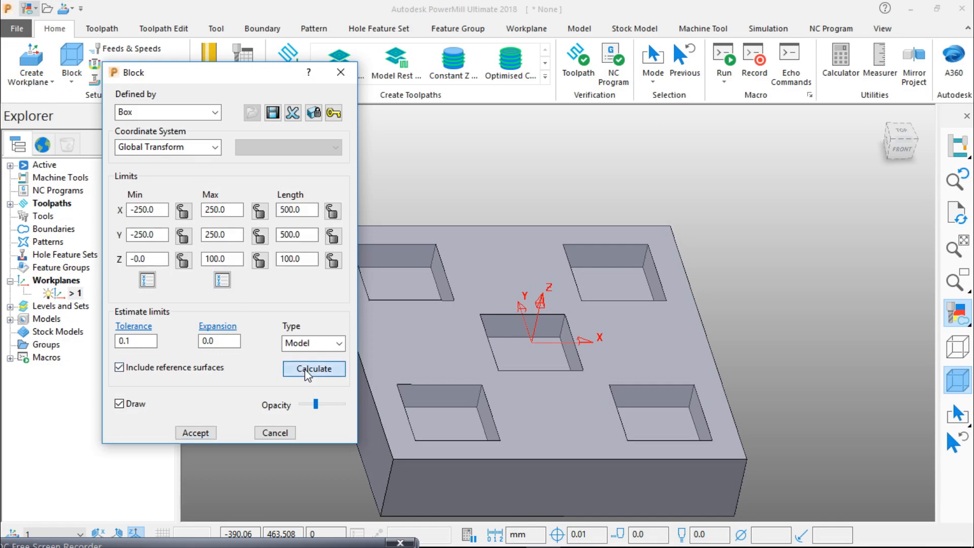
{"action": "left_click", "coordinate": [214, 147]}
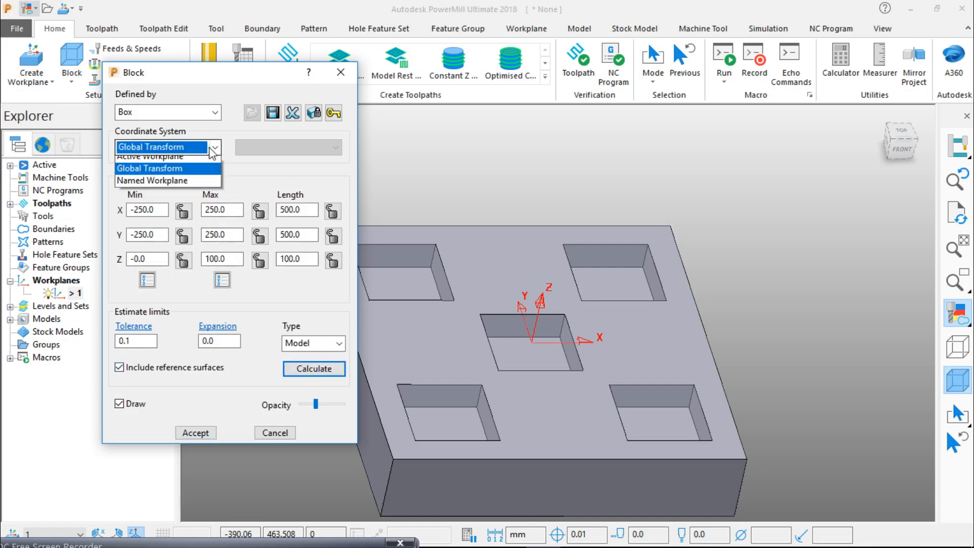
{"action": "left_click", "coordinate": [177, 162]}
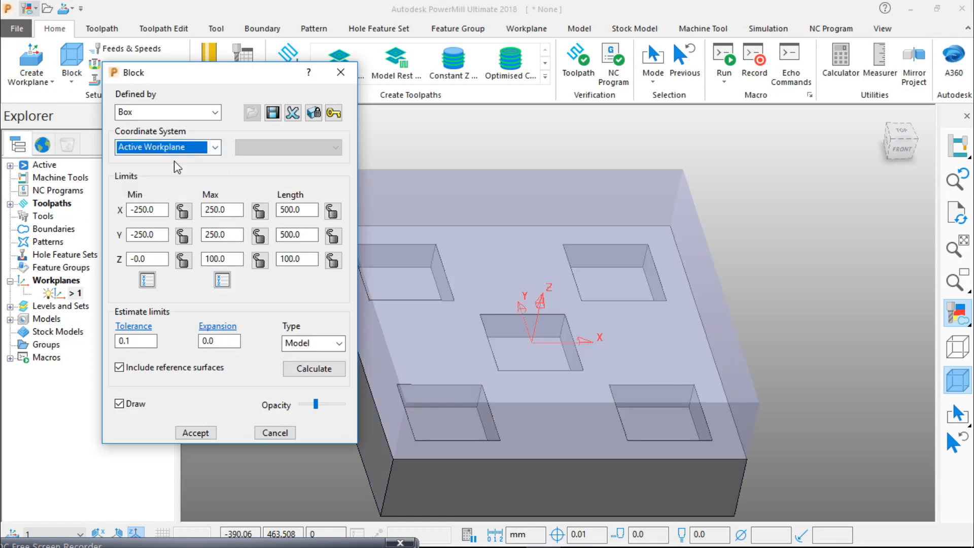
{"action": "left_click", "coordinate": [315, 369]}
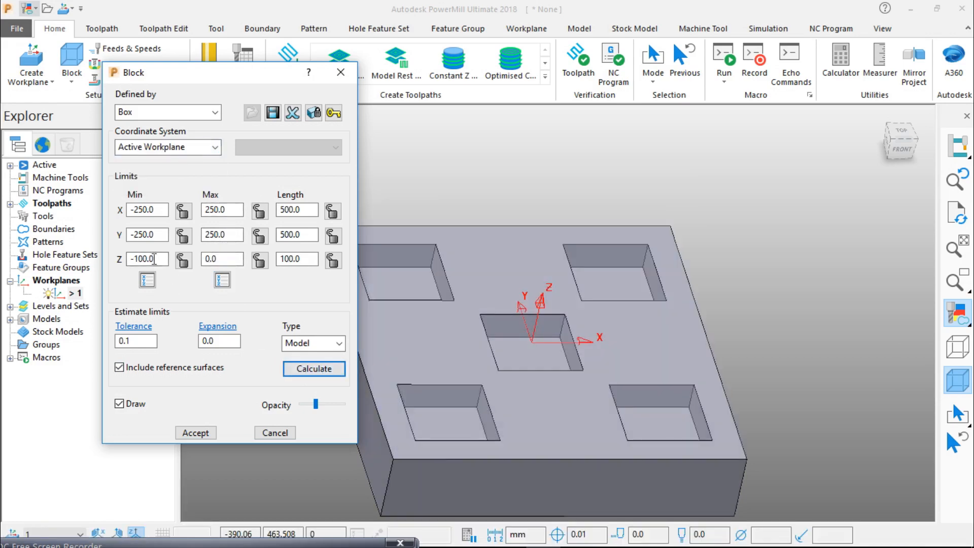
{"action": "left_click", "coordinate": [205, 431]}
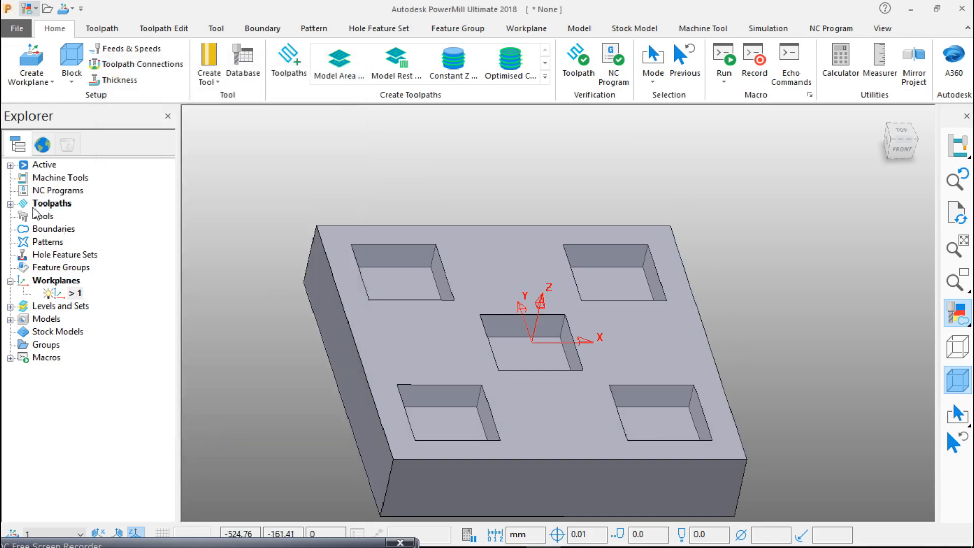
Reopen the settings of the 10 em toolpath and check which workplane it uses
{"action": "double_click", "coordinate": [22, 205]}
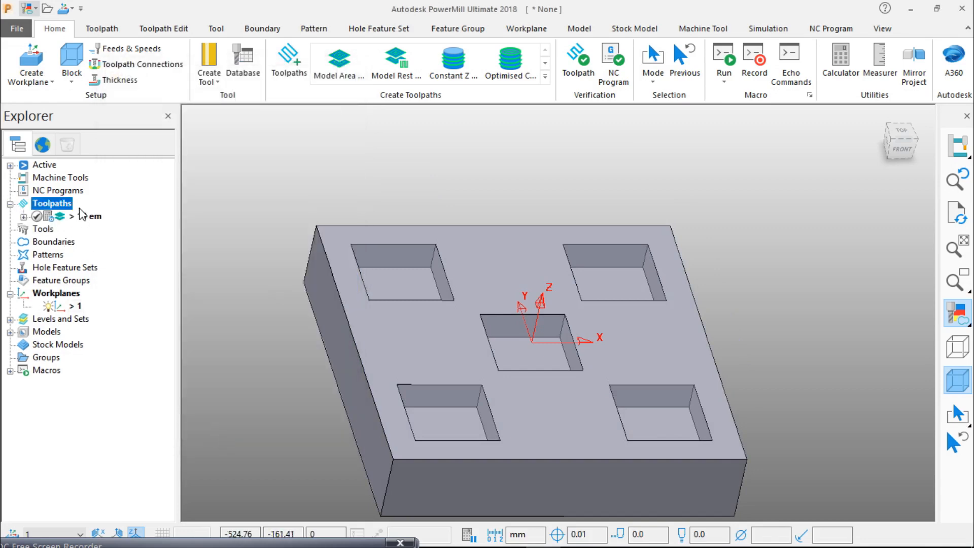
{"action": "right_click", "coordinate": [99, 220]}
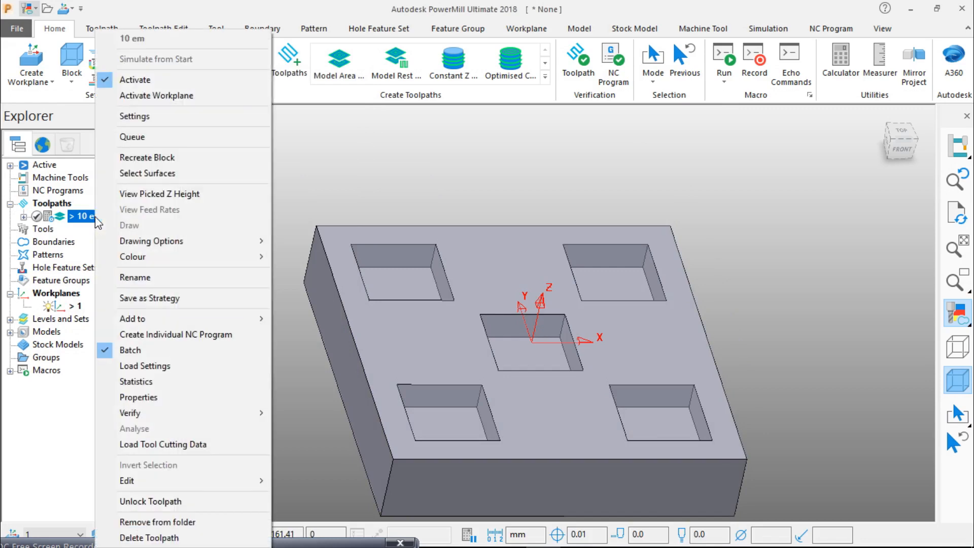
{"action": "left_click", "coordinate": [191, 120]}
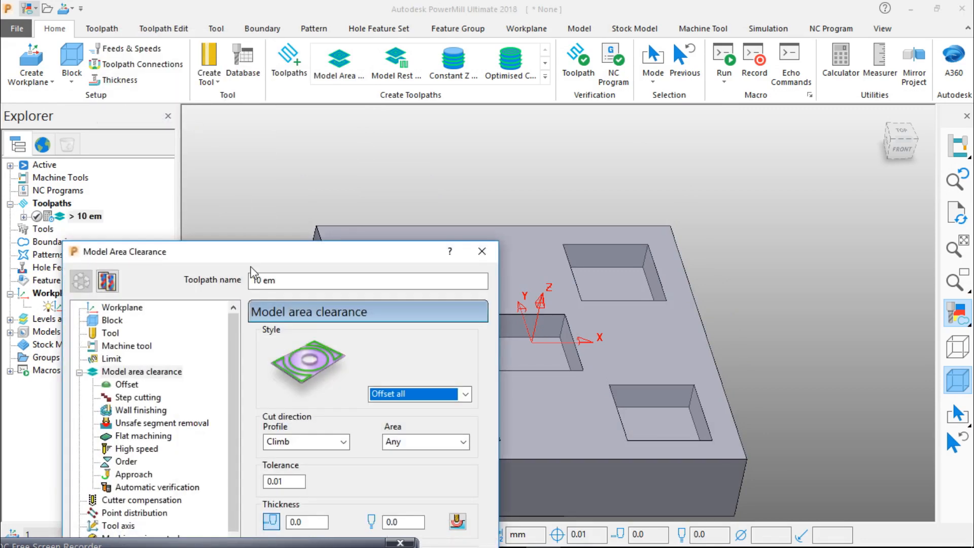
{"action": "left_click_drag", "start_coordinate": [254, 257], "coordinate": [273, 47]}
{"action": "left_click", "coordinate": [142, 98]}
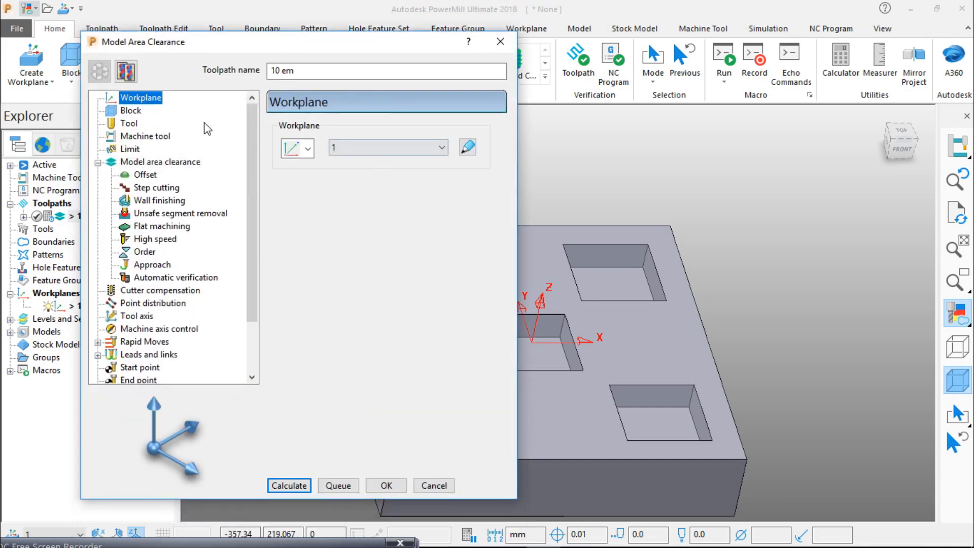
Set the coordinate system of the toolpath's block to Active Workplane and recalculate the block limits from the model
{"action": "left_click", "coordinate": [130, 110]}
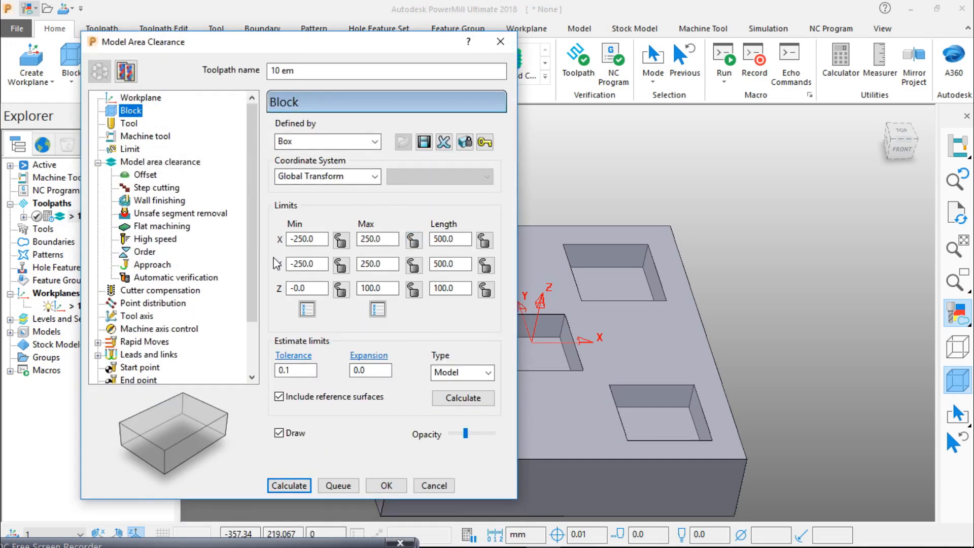
{"action": "left_click", "coordinate": [335, 176]}
{"action": "left_click", "coordinate": [317, 189]}
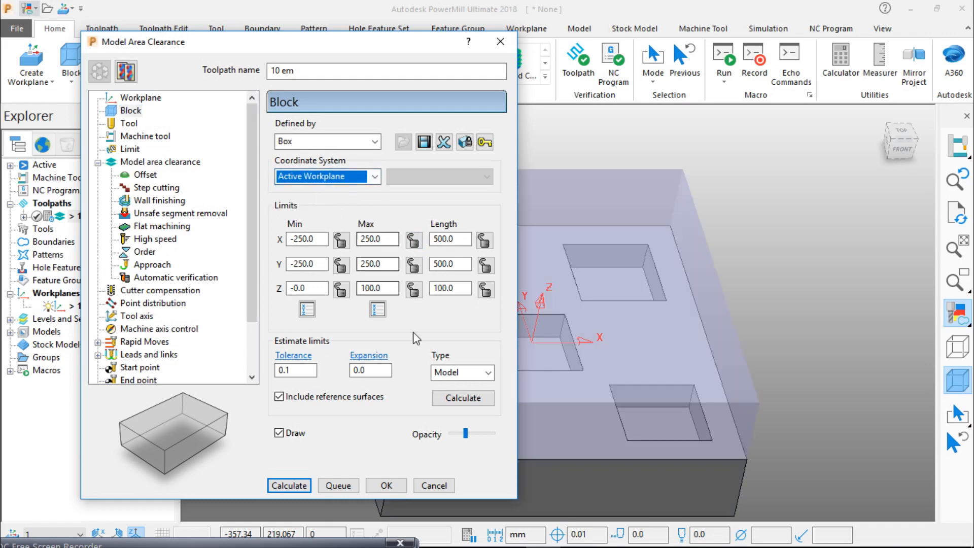
{"action": "left_click", "coordinate": [476, 398]}
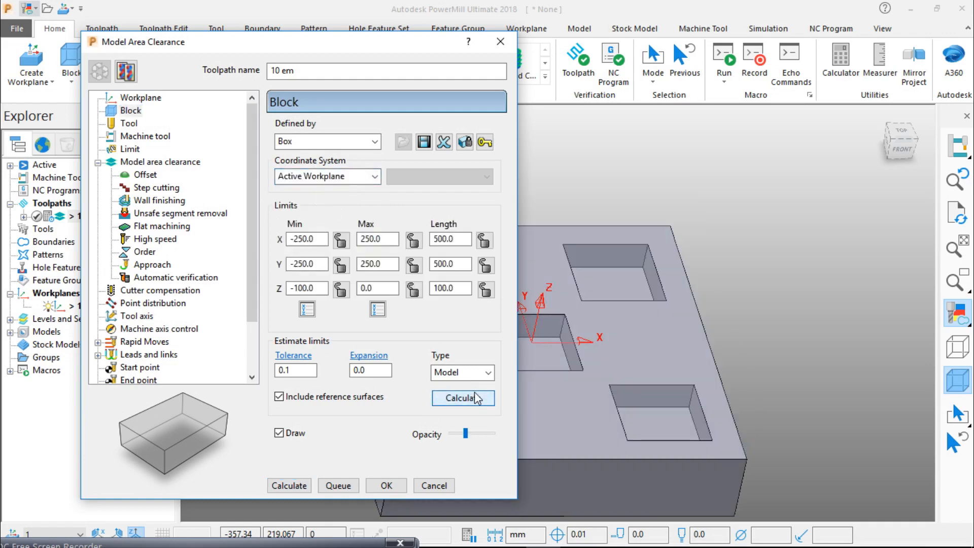
Create an end mill as the toolpath's tool and name it 10
{"action": "left_click", "coordinate": [134, 125]}
{"action": "left_click", "coordinate": [317, 132]}
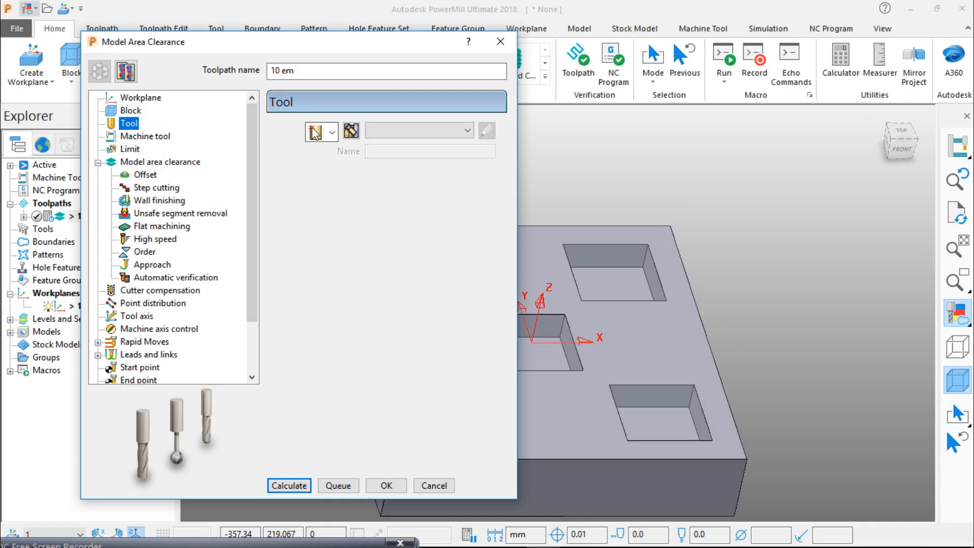
{"action": "left_click", "coordinate": [322, 155]}
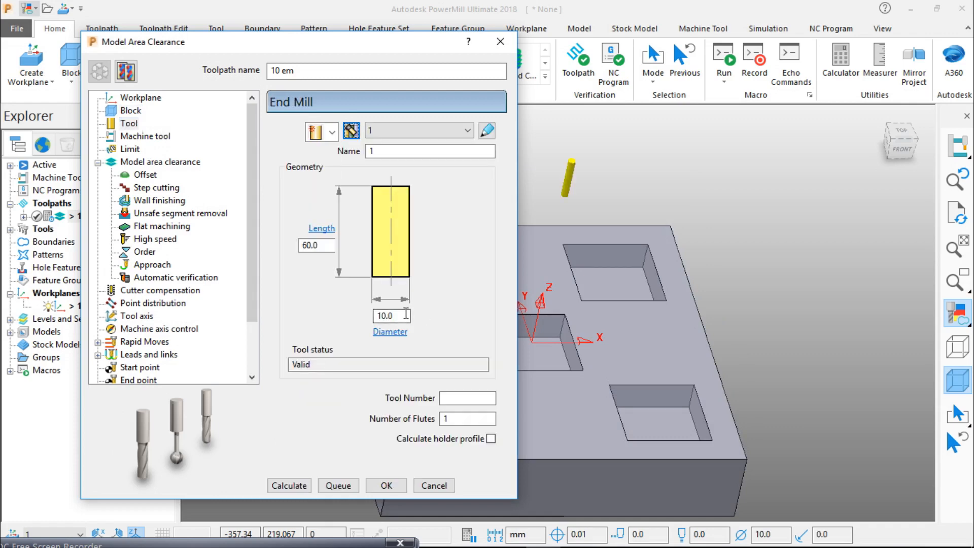
{"action": "left_click_drag", "start_coordinate": [380, 154], "coordinate": [348, 161]}
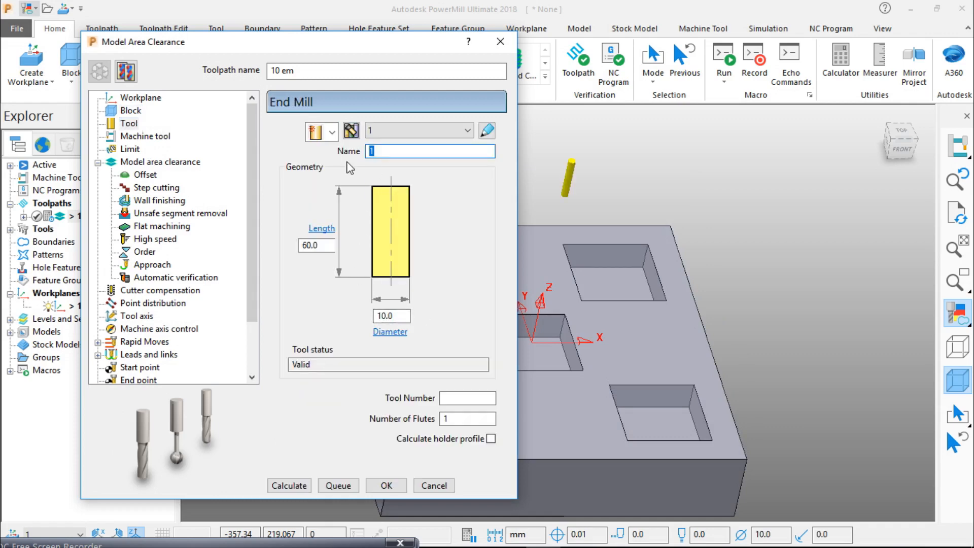
{"action": "type", "text": "10"}
Review the toolpath's limit settings and set the profile cut direction of the area clearance to Any
{"action": "left_click", "coordinate": [145, 141]}
{"action": "left_click", "coordinate": [132, 150]}
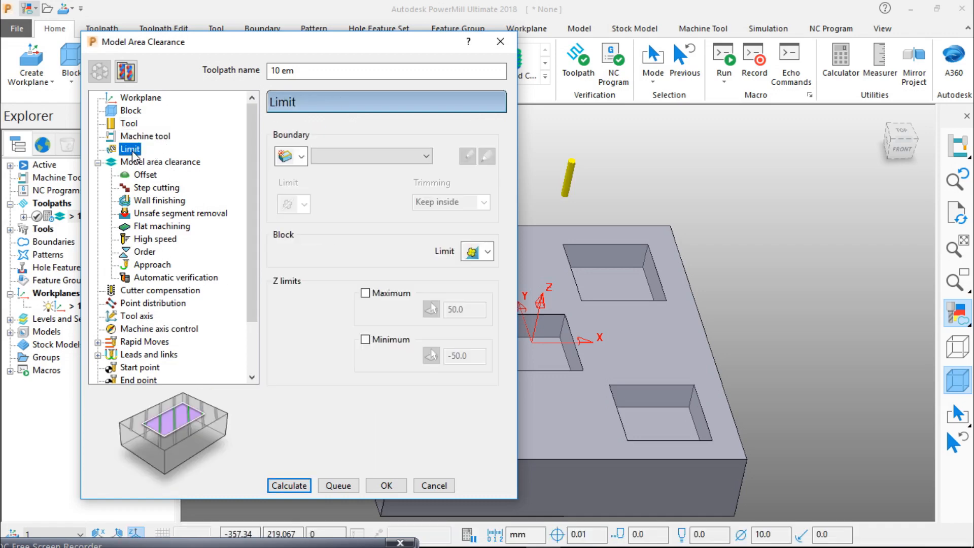
{"action": "left_click", "coordinate": [159, 162]}
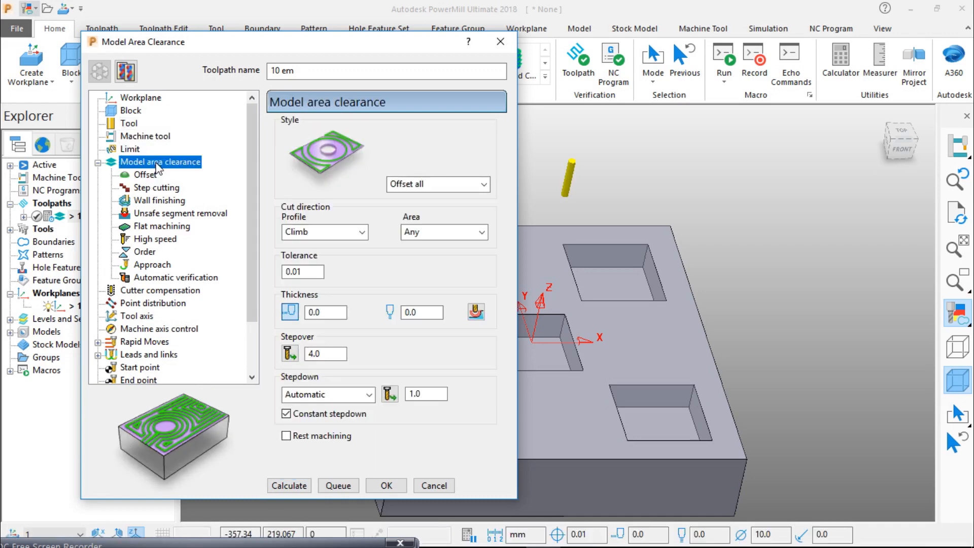
{"action": "left_click", "coordinate": [131, 150]}
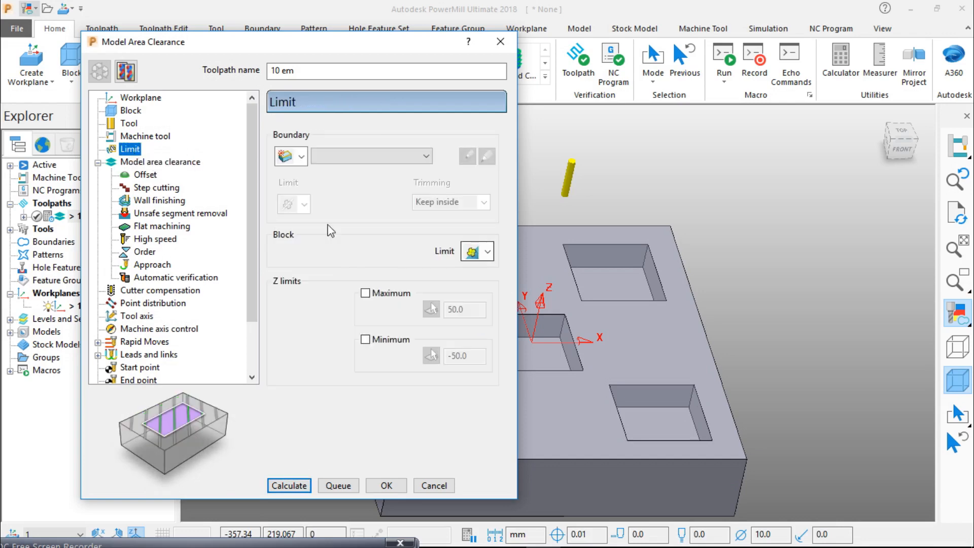
{"action": "left_click", "coordinate": [188, 164]}
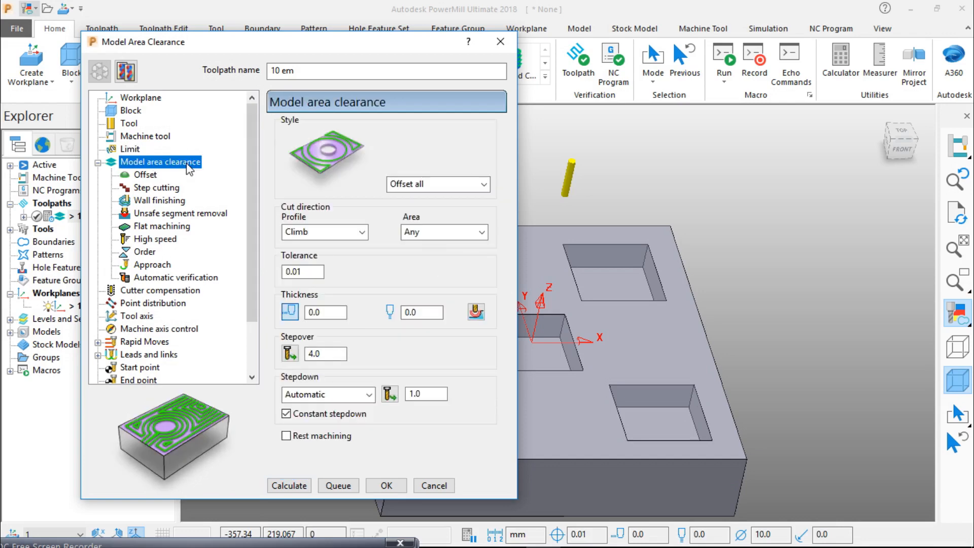
{"action": "left_click", "coordinate": [311, 233]}
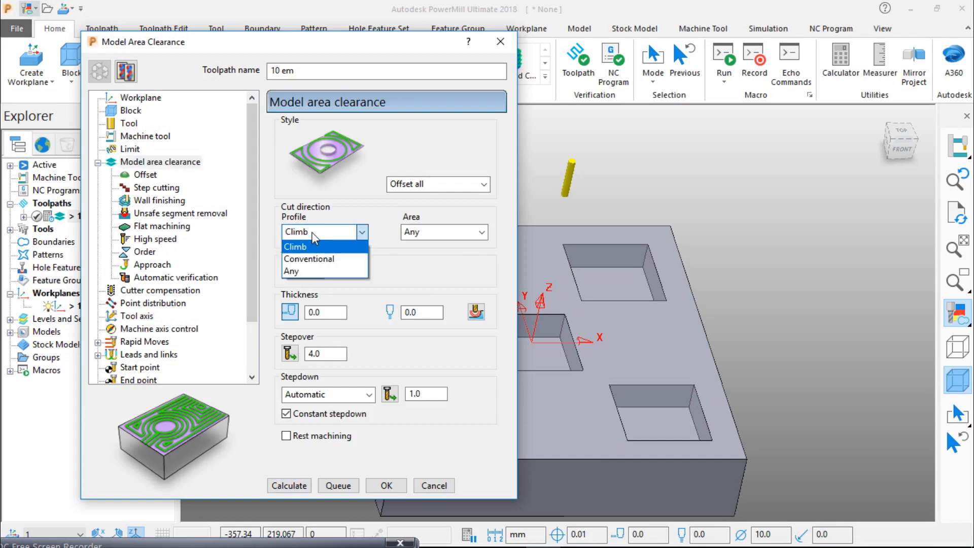
{"action": "left_click", "coordinate": [302, 269]}
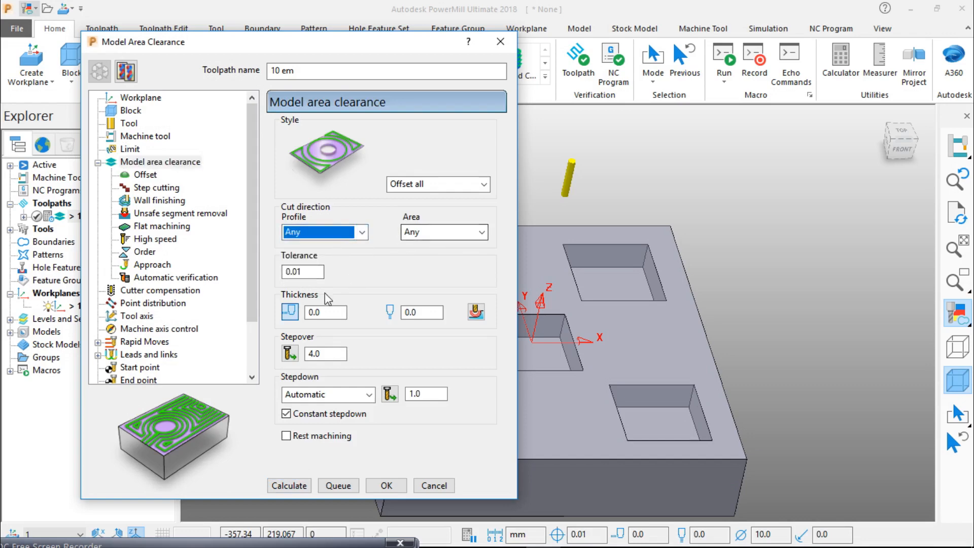
Use separate thickness values for the area clearance, with radial thickness 3 and axial thickness 0.5
{"action": "left_click", "coordinate": [288, 311]}
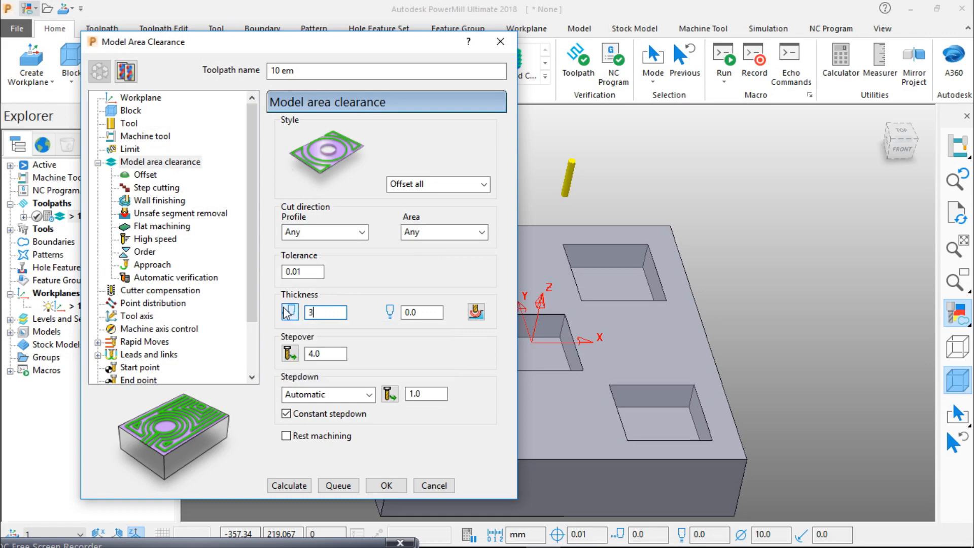
{"action": "type", "text": "3"}
{"action": "left_click", "coordinate": [288, 312]}
{"action": "left_click", "coordinate": [431, 312]}
{"action": "left_click_drag", "start_coordinate": [430, 311], "coordinate": [358, 324]}
{"action": "type", "text": ".5"}
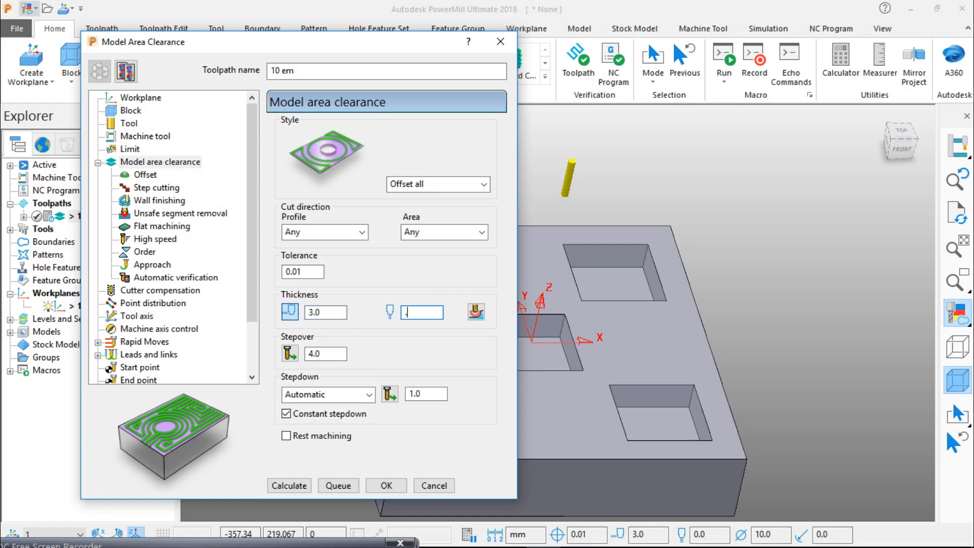
Check the area clearance's stepover and stepdown values and its offset and step cutting settings
{"action": "double_click", "coordinate": [320, 354]}
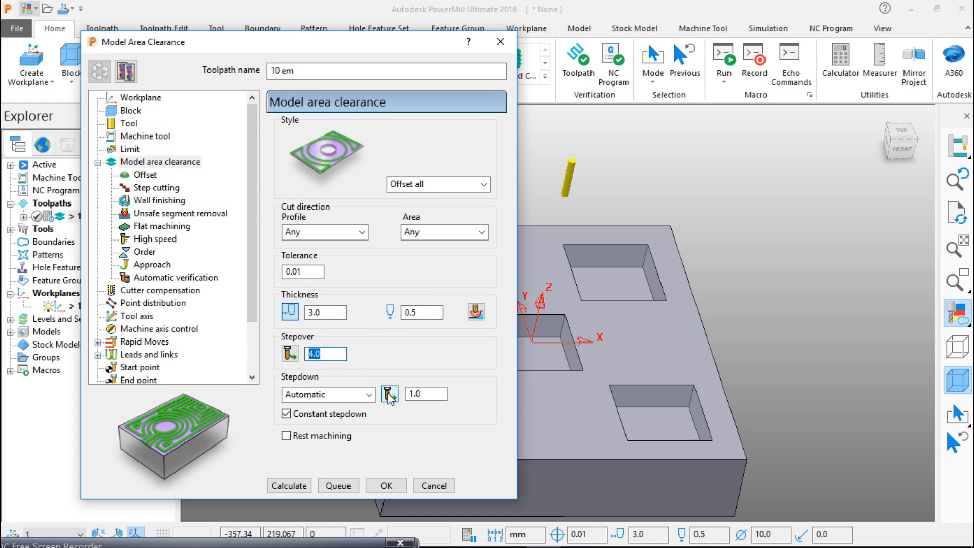
{"action": "double_click", "coordinate": [422, 393]}
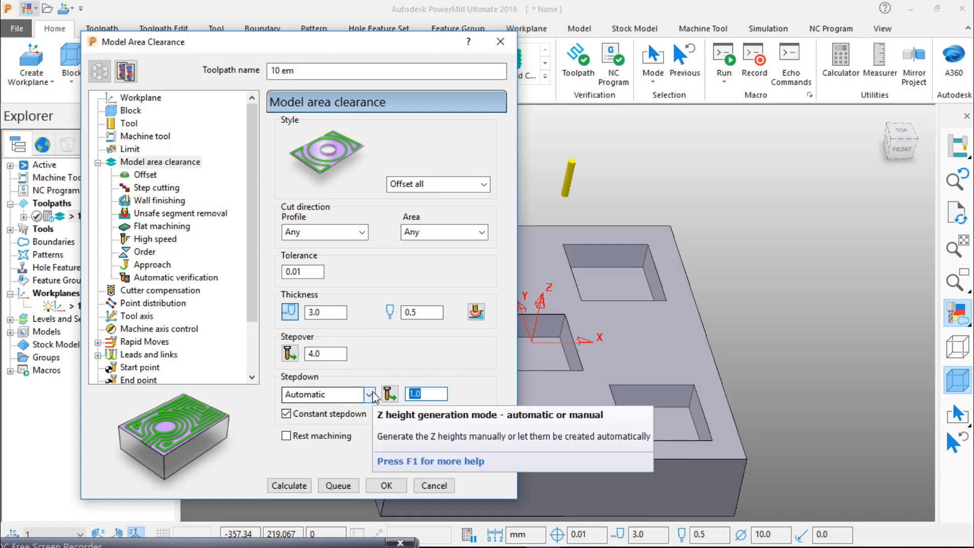
{"action": "left_click", "coordinate": [147, 175]}
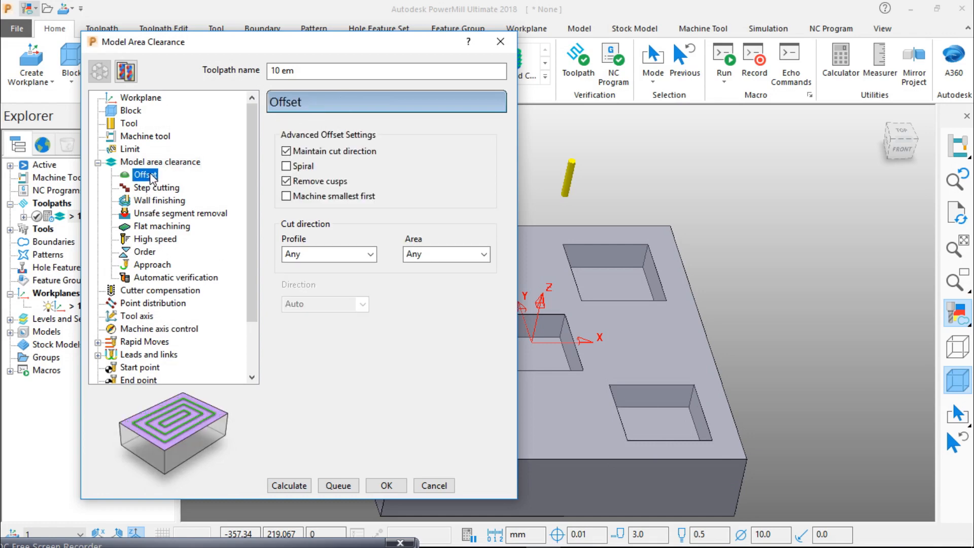
{"action": "left_click", "coordinate": [155, 188]}
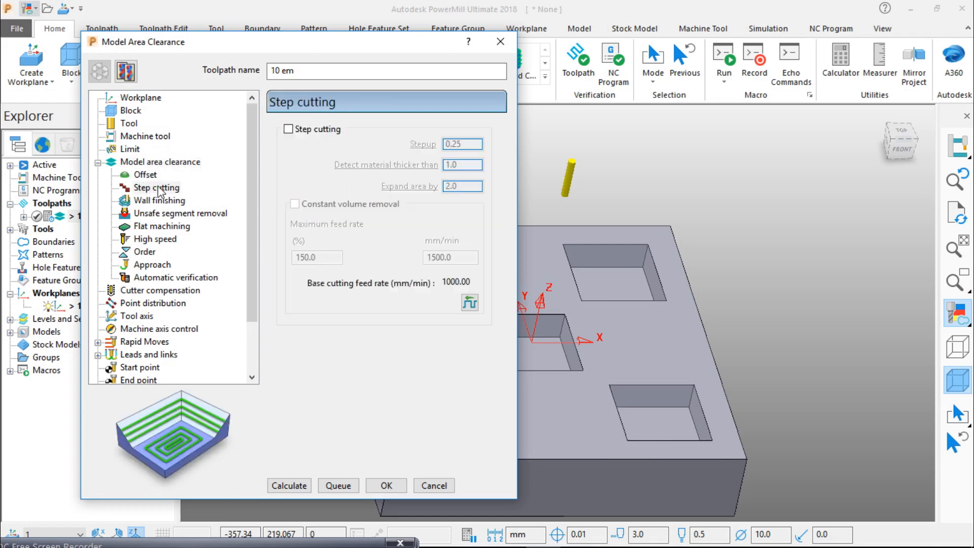
Calculate the area clearance toolpath, close its settings and inspect the cutting moves in the pockets
{"action": "left_click", "coordinate": [293, 486]}
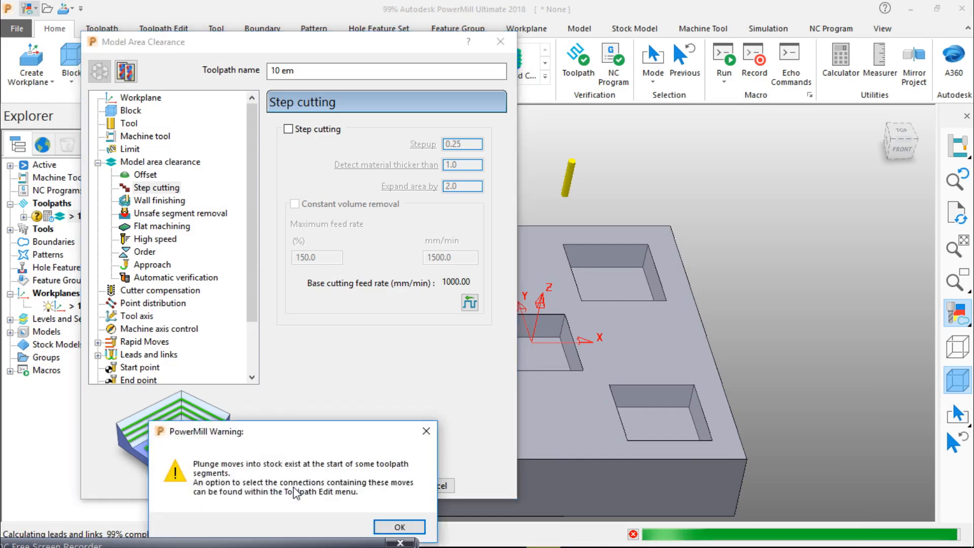
{"action": "left_click", "coordinate": [399, 526]}
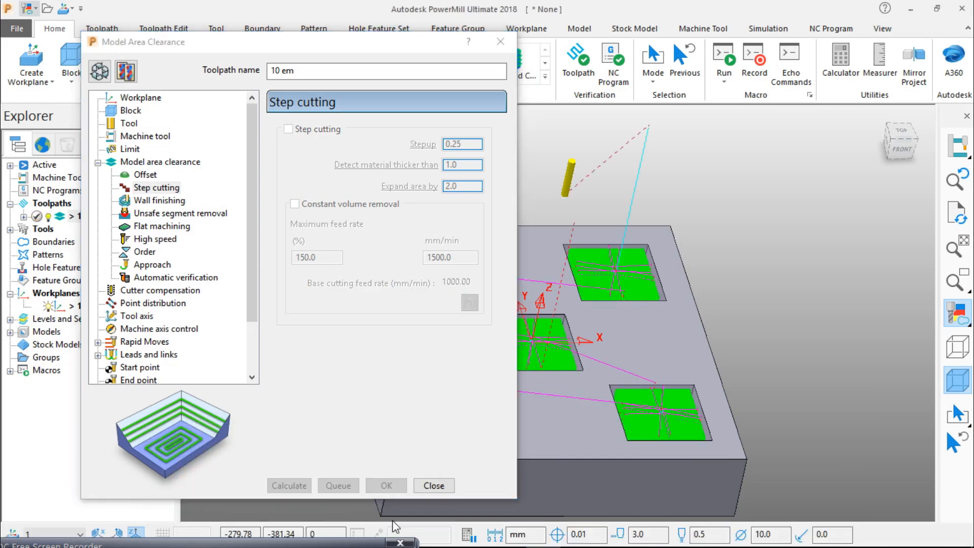
{"action": "left_click", "coordinate": [500, 42]}
{"action": "middle_click_drag", "start_coordinate": [455, 238], "coordinate": [452, 386]}
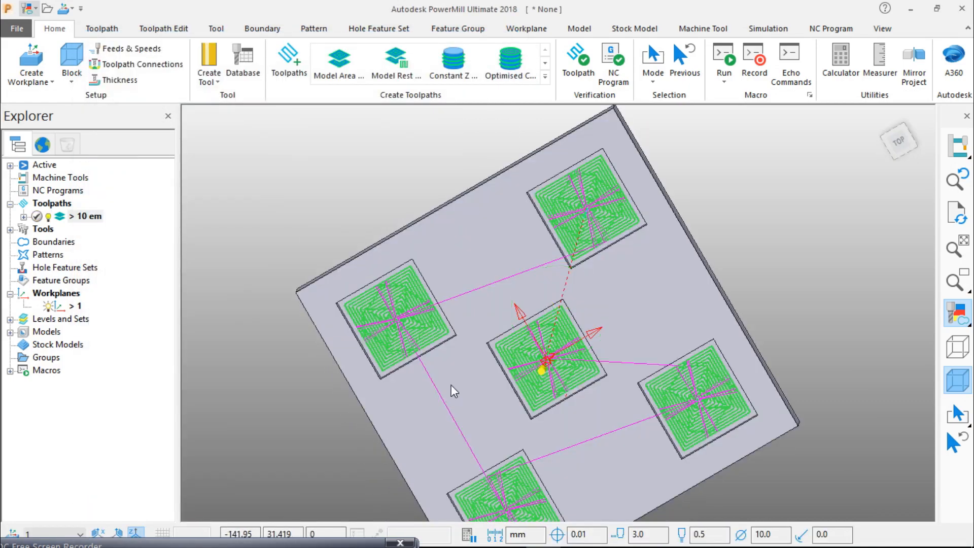
{"action": "scroll", "coordinate": [575, 282], "scroll_direction": "up", "scroll_amount": 6}
{"action": "scroll", "coordinate": [575, 283], "scroll_direction": "down", "scroll_amount": 4}
{"action": "middle_click_drag", "start_coordinate": [499, 339], "coordinate": [499, 248]}
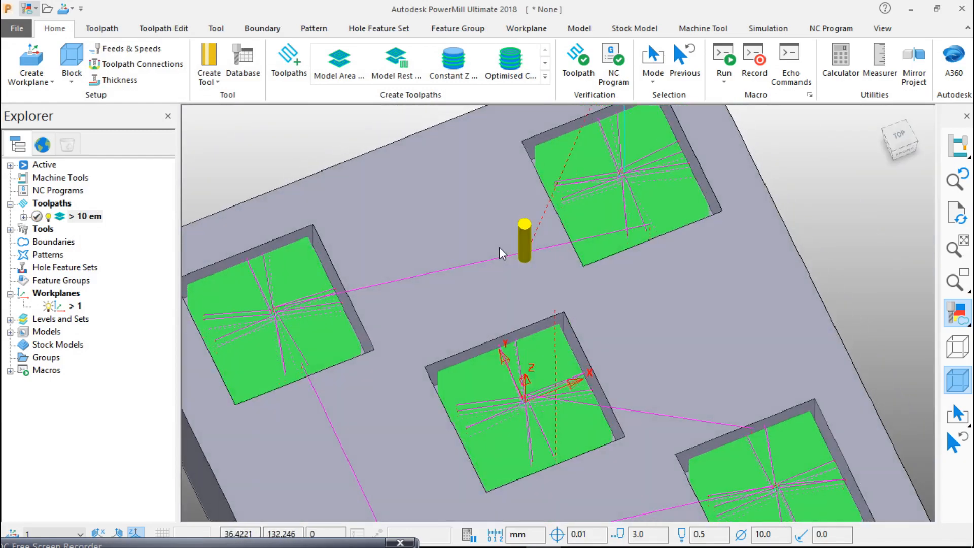
Prepare a simulation of toolpath 10 em from its start, with ViewMill on and its mode set to Fixed direction
{"action": "right_click", "coordinate": [72, 218]}
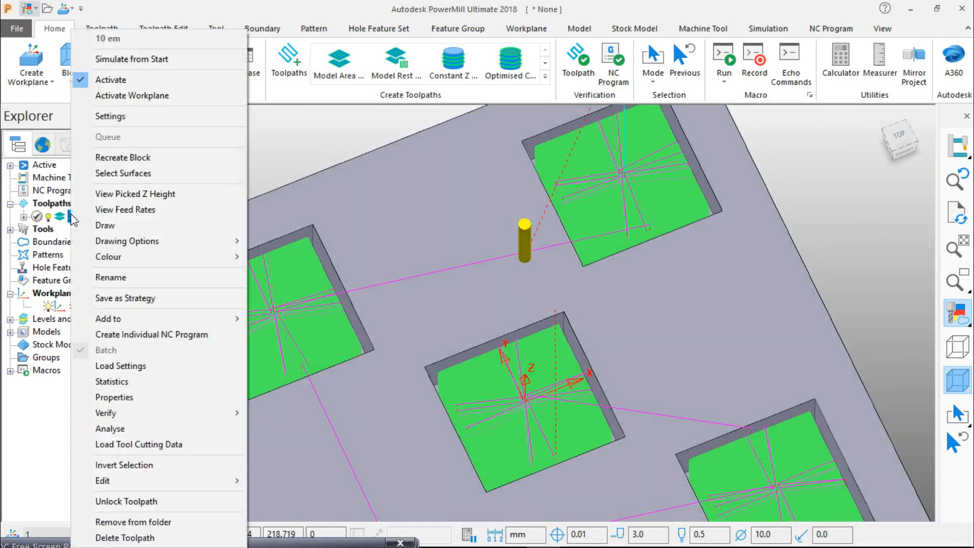
{"action": "left_click", "coordinate": [128, 61]}
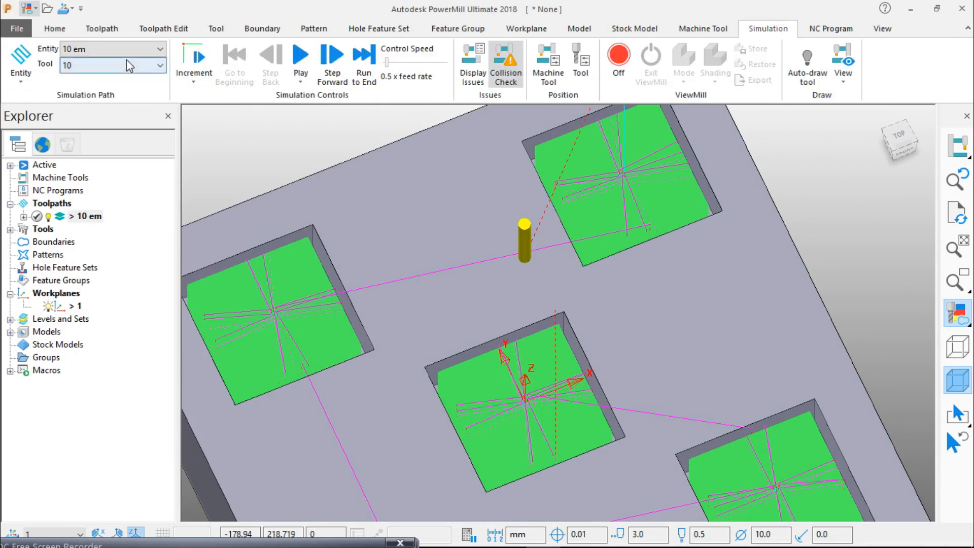
{"action": "left_click", "coordinate": [619, 58]}
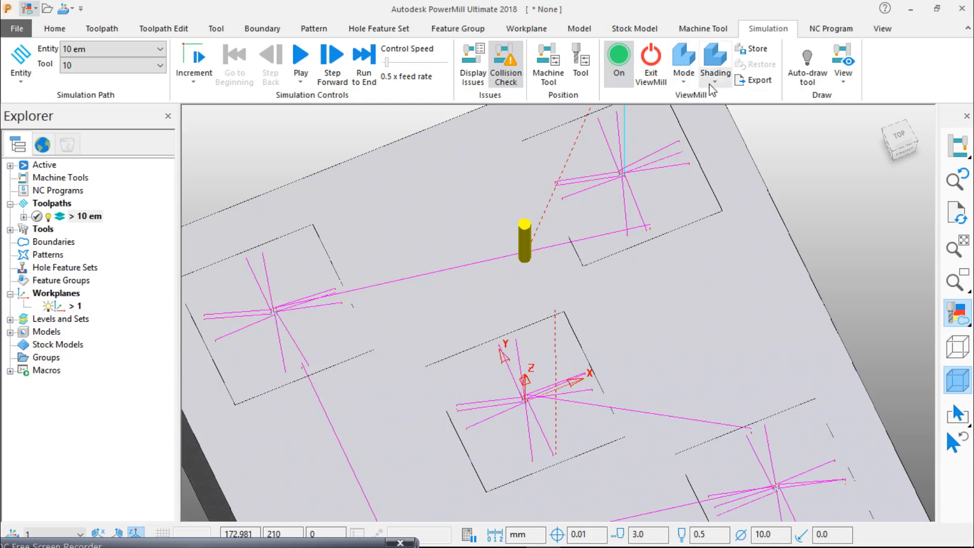
{"action": "left_click", "coordinate": [714, 83]}
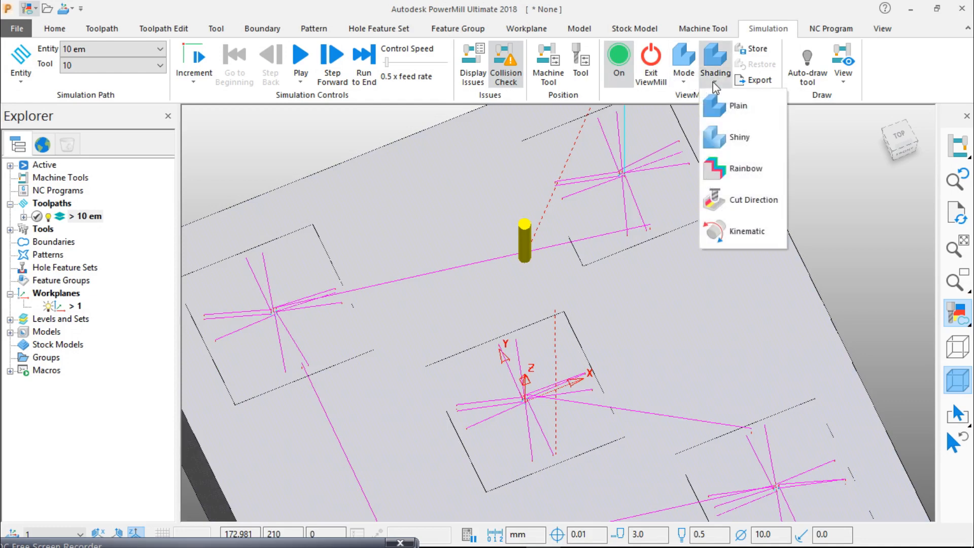
{"action": "left_click", "coordinate": [684, 81]}
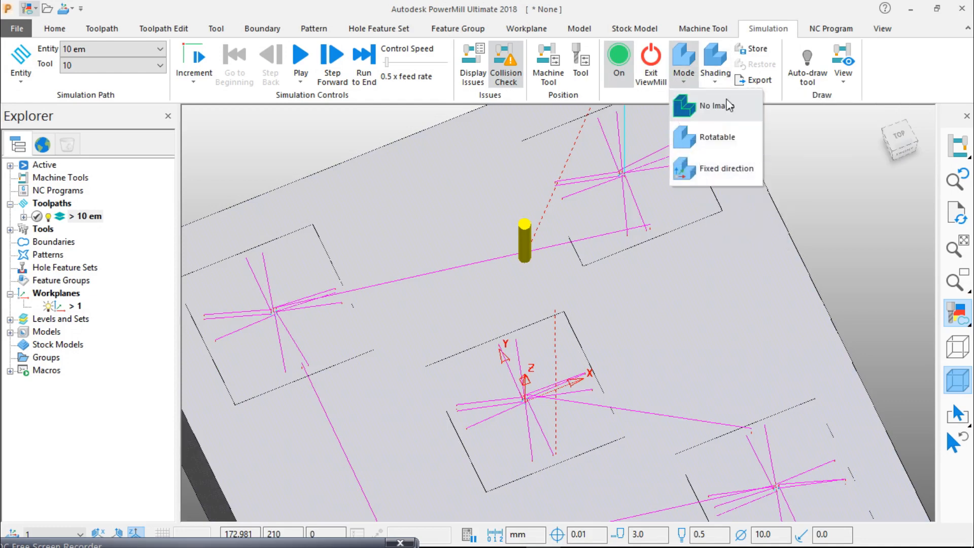
{"action": "left_click", "coordinate": [726, 172]}
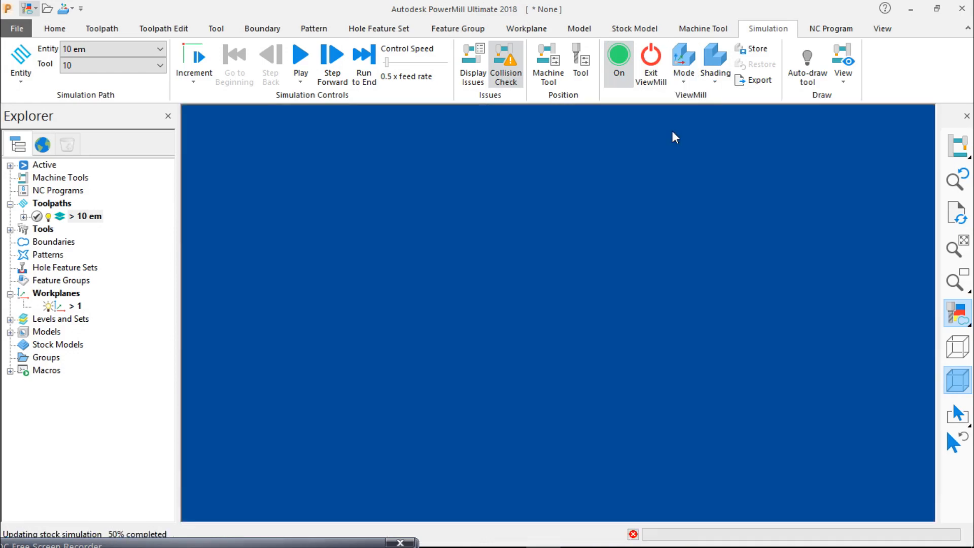
Play the toolpath simulation at 78.0 x feed rate and watch the tool from the front side of the plate
{"action": "left_click", "coordinate": [301, 64]}
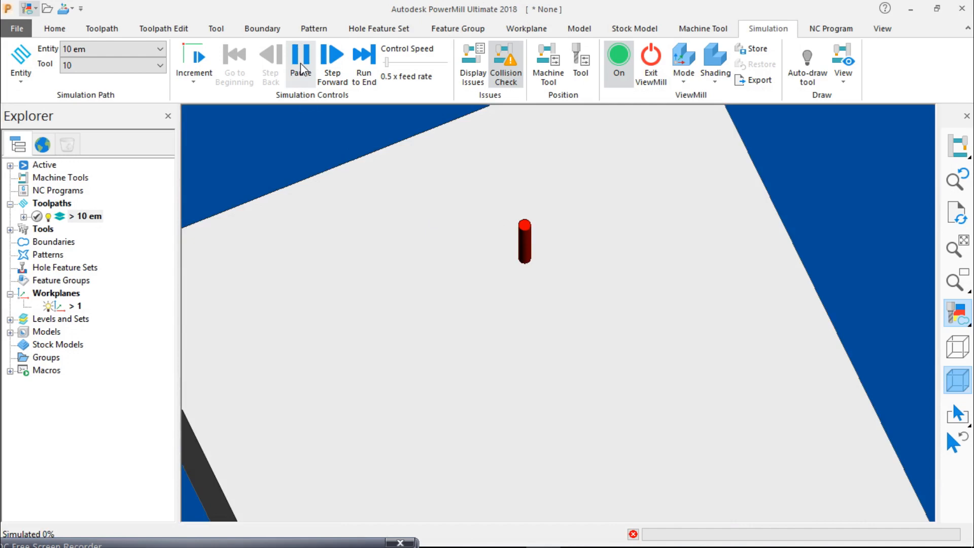
{"action": "left_click_drag", "start_coordinate": [386, 62], "coordinate": [431, 63]}
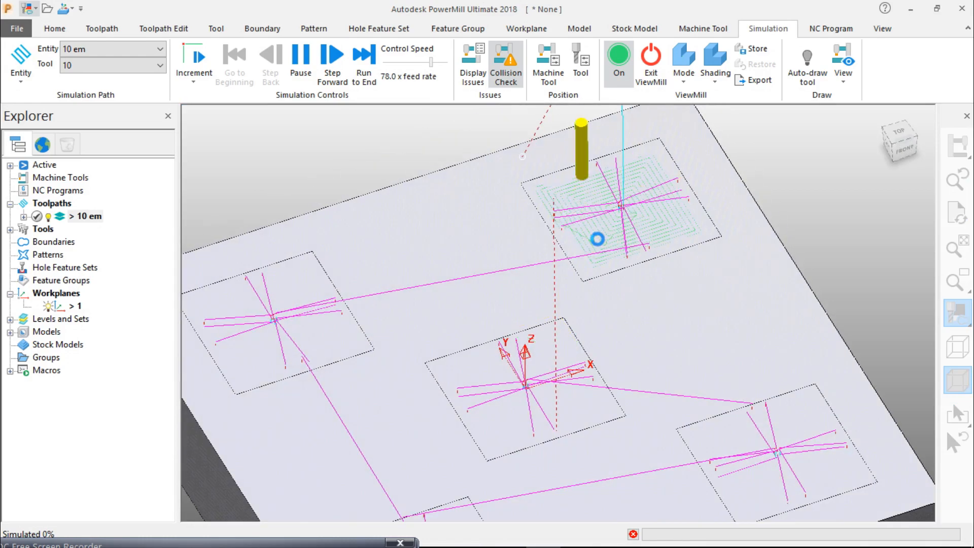
{"action": "middle_click_drag", "start_coordinate": [569, 281], "coordinate": [556, 176]}
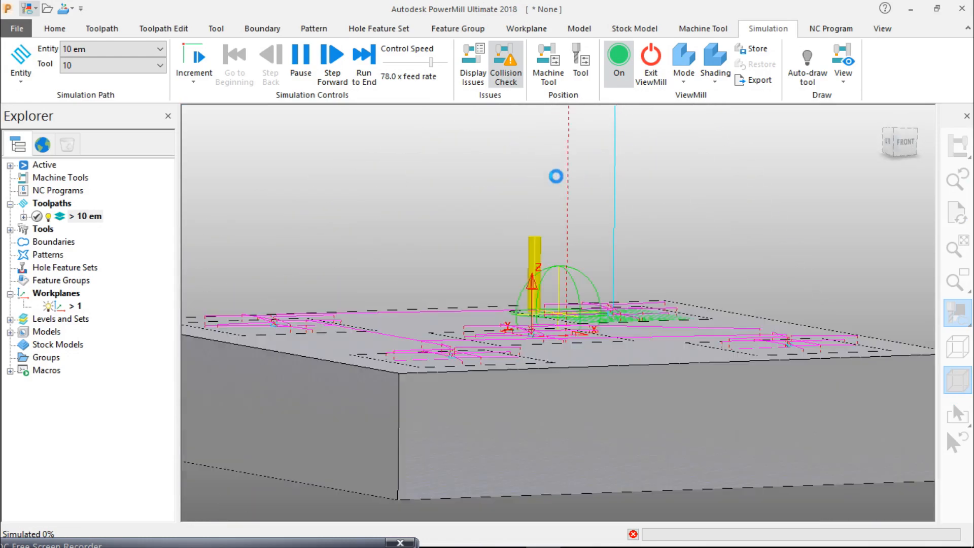
Stop the simulation, switch ViewMill off with its mode set to No Image, and show all five pockets of the plate
{"action": "left_click", "coordinate": [691, 86]}
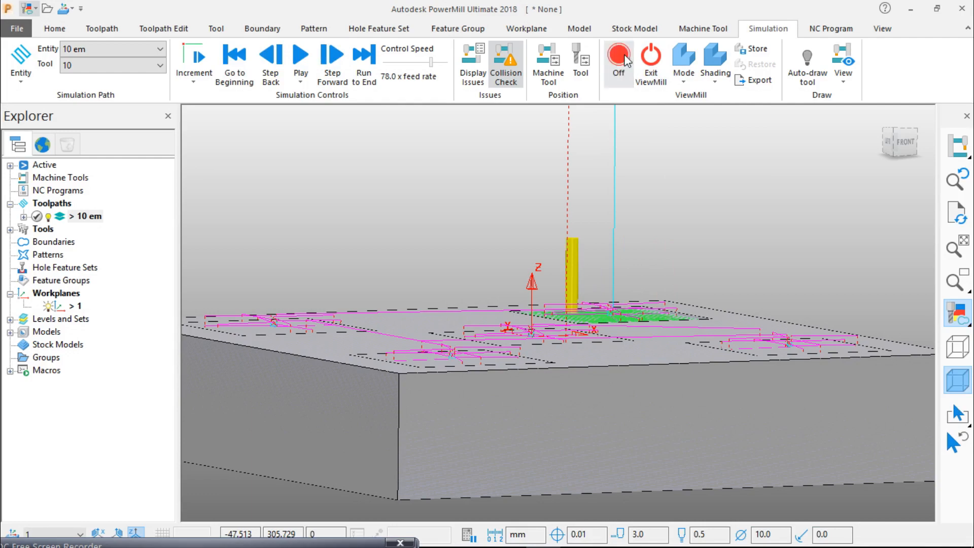
{"action": "left_click", "coordinate": [682, 76]}
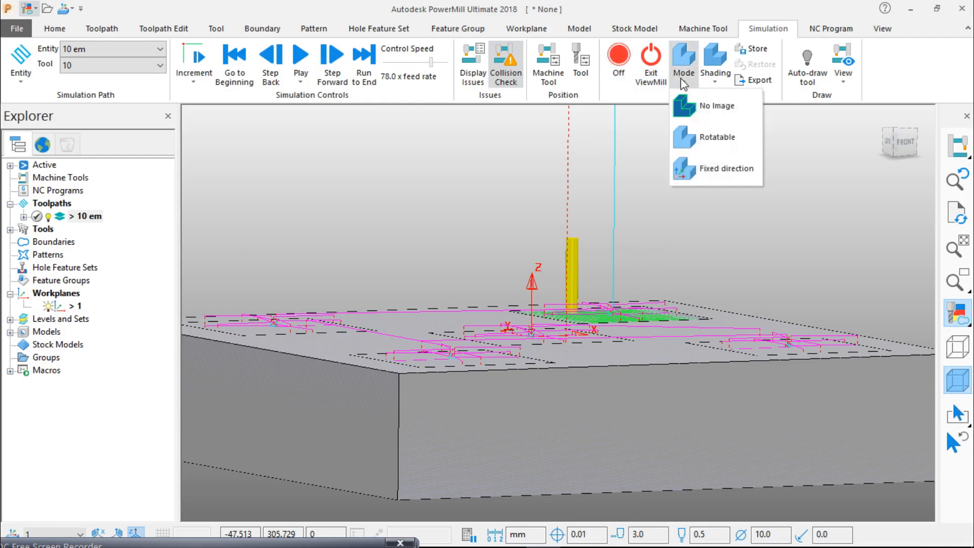
{"action": "left_click", "coordinate": [776, 100]}
{"action": "middle_click_drag", "start_coordinate": [605, 309], "coordinate": [588, 246]}
{"action": "middle_click_drag", "start_coordinate": [592, 194], "coordinate": [368, 358]}
{"action": "left_click", "coordinate": [902, 144]}
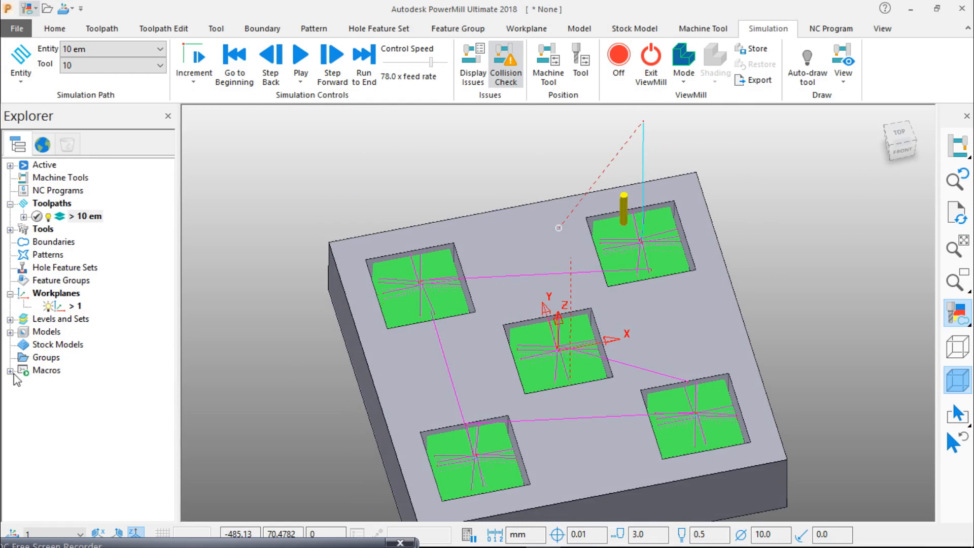
Create a new stock model and show it in the project tree
{"action": "right_click", "coordinate": [73, 348]}
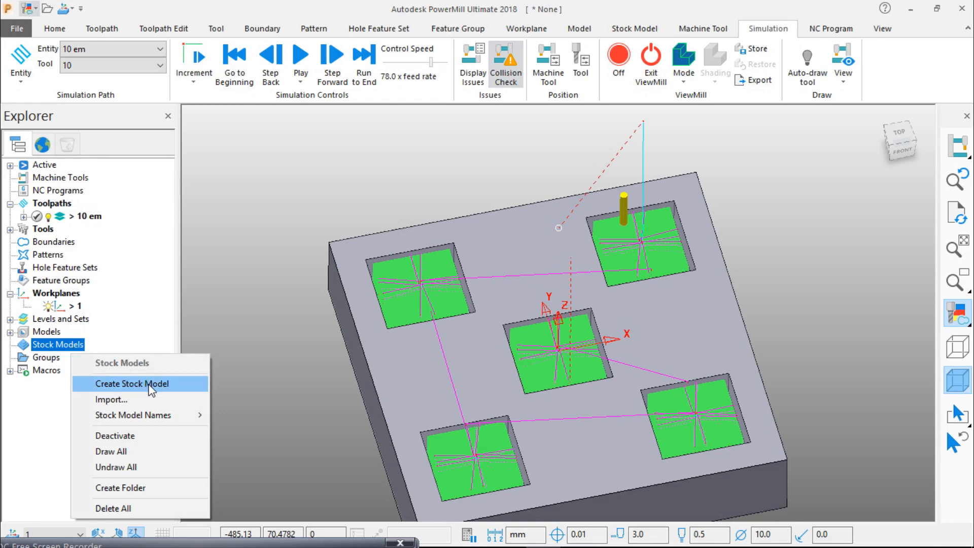
{"action": "left_click", "coordinate": [131, 383]}
{"action": "left_click", "coordinate": [112, 203]}
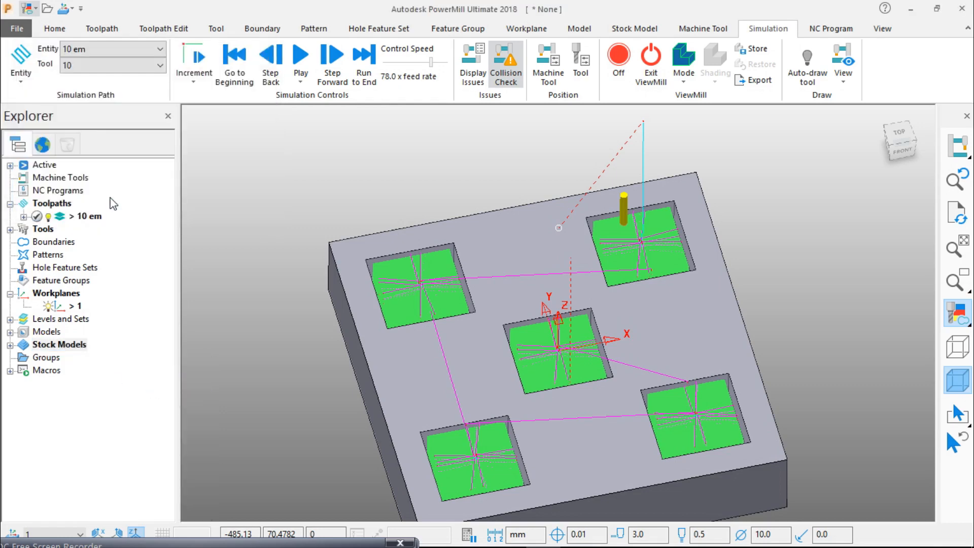
{"action": "left_click", "coordinate": [54, 29]}
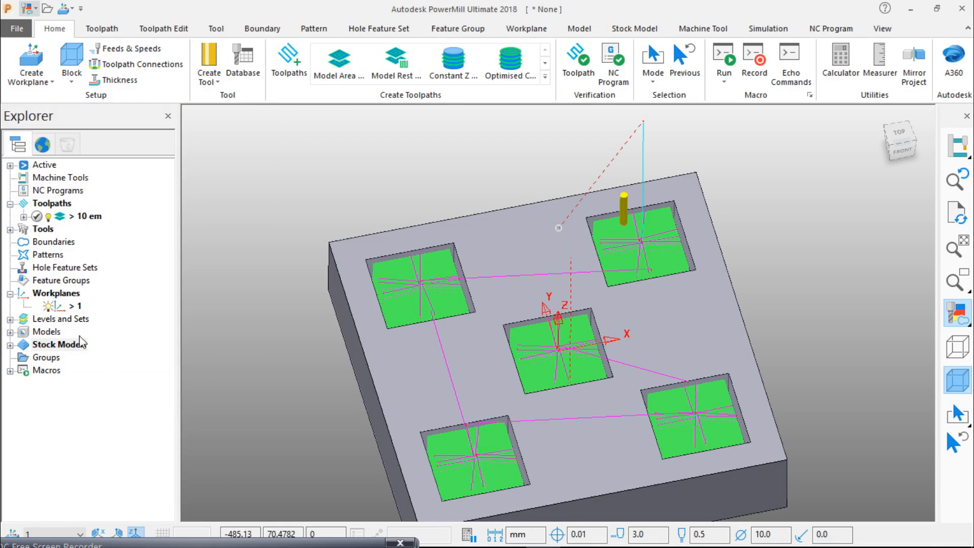
{"action": "left_click", "coordinate": [9, 345]}
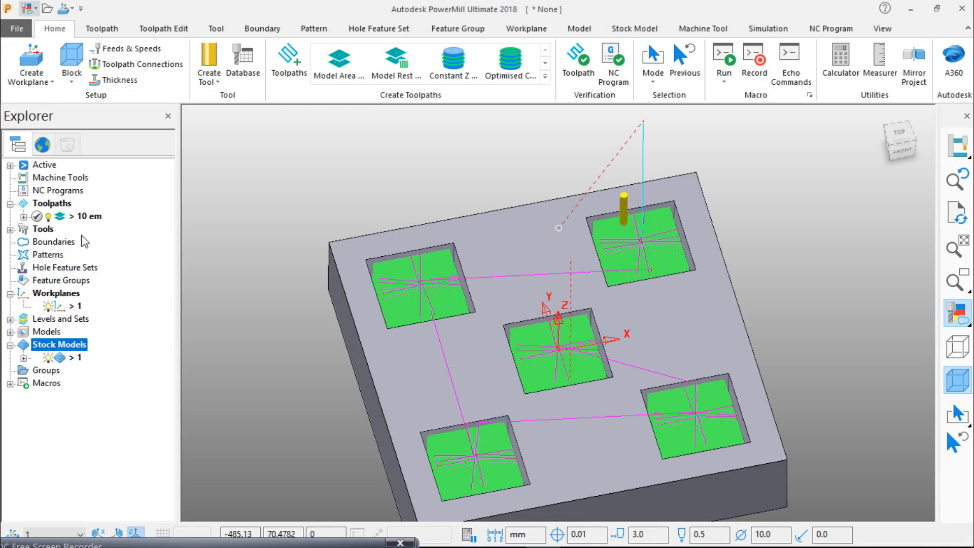
Add toolpath 10 em to the stock model and make it the stock model's current state instead of the block
{"action": "right_click", "coordinate": [84, 219]}
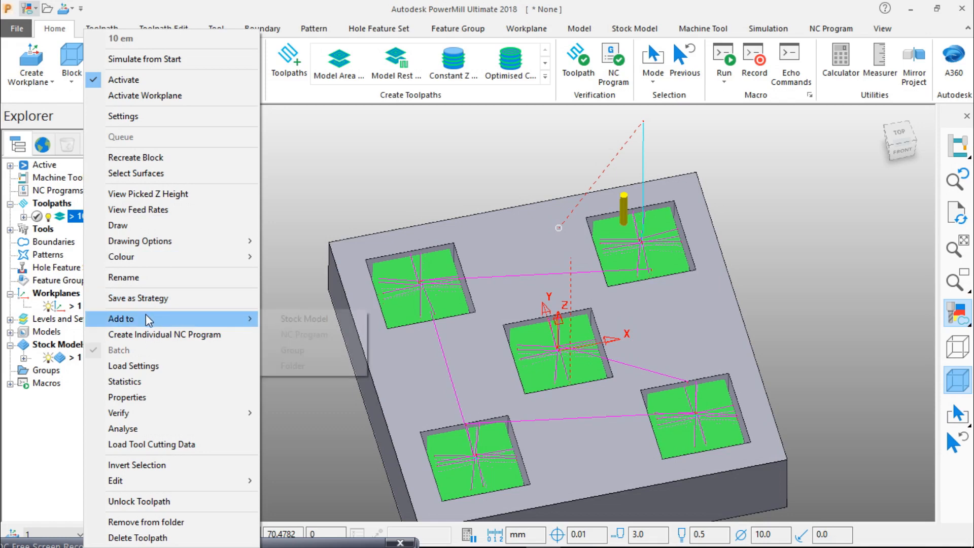
{"action": "mouse_move", "coordinate": [145, 318]}
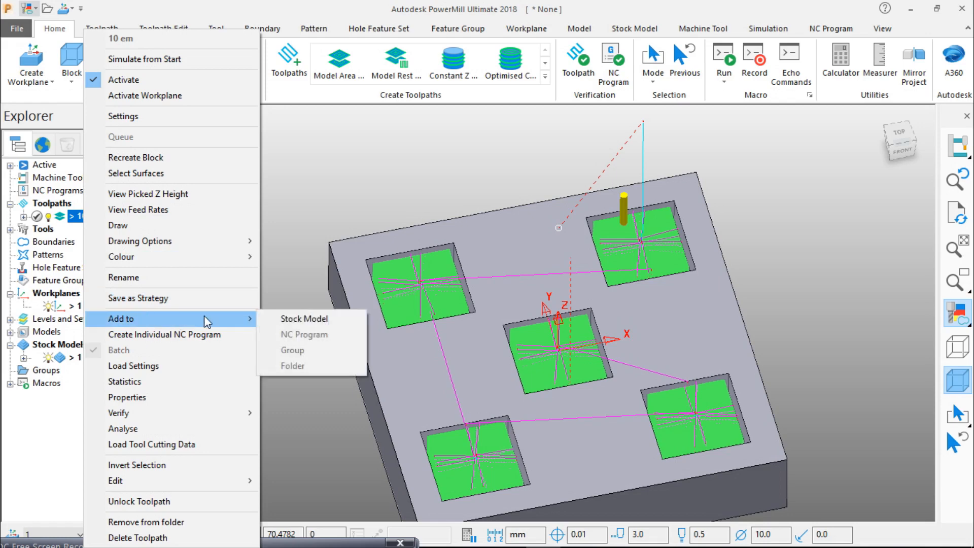
{"action": "left_click", "coordinate": [304, 319]}
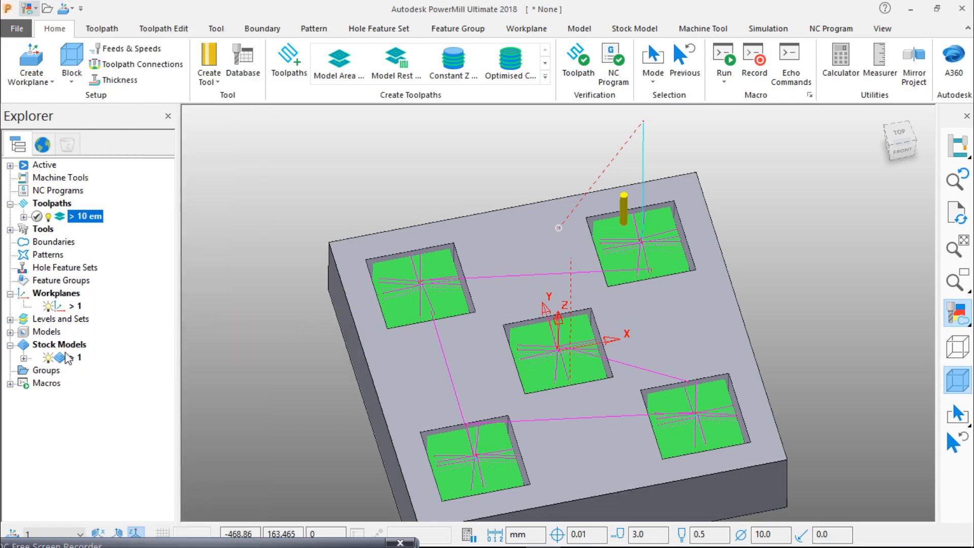
{"action": "left_click", "coordinate": [24, 358]}
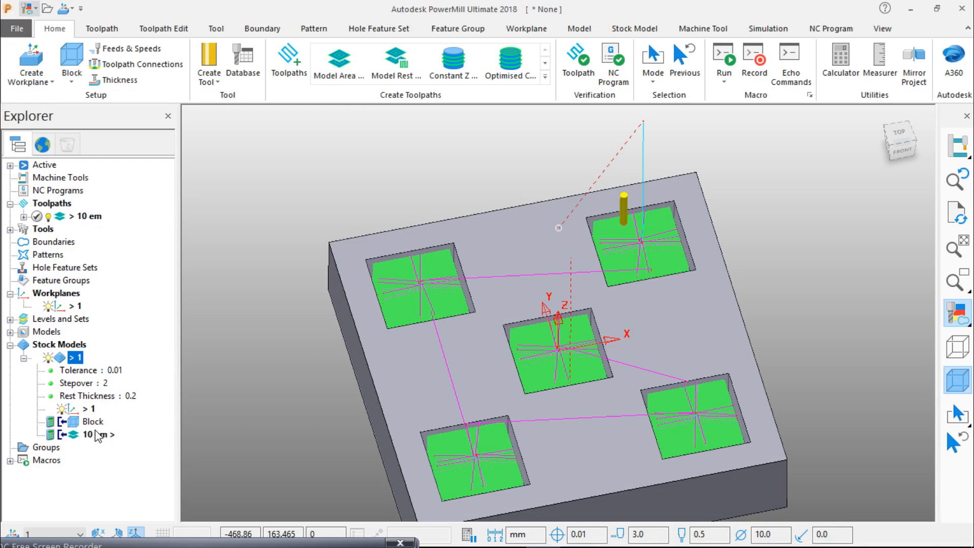
{"action": "left_click", "coordinate": [77, 424]}
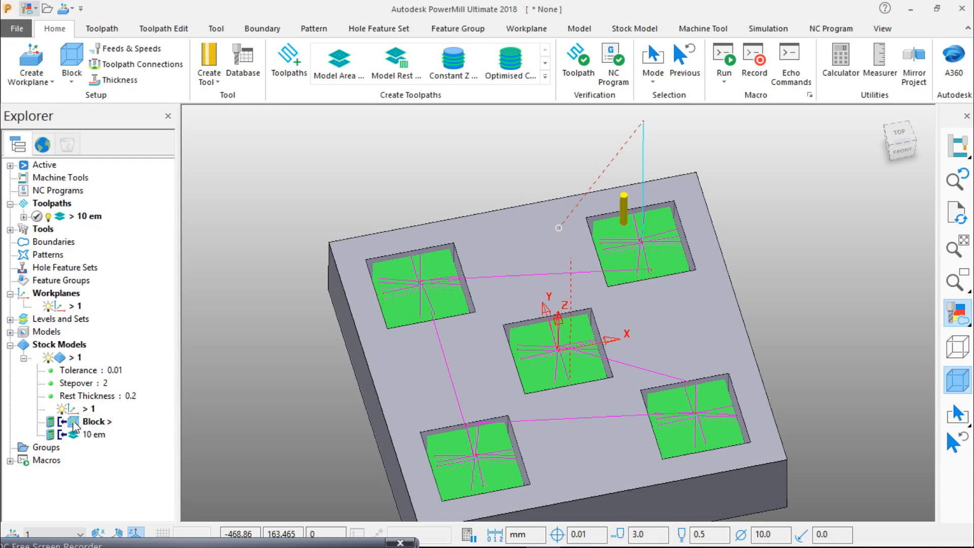
{"action": "left_click", "coordinate": [76, 436]}
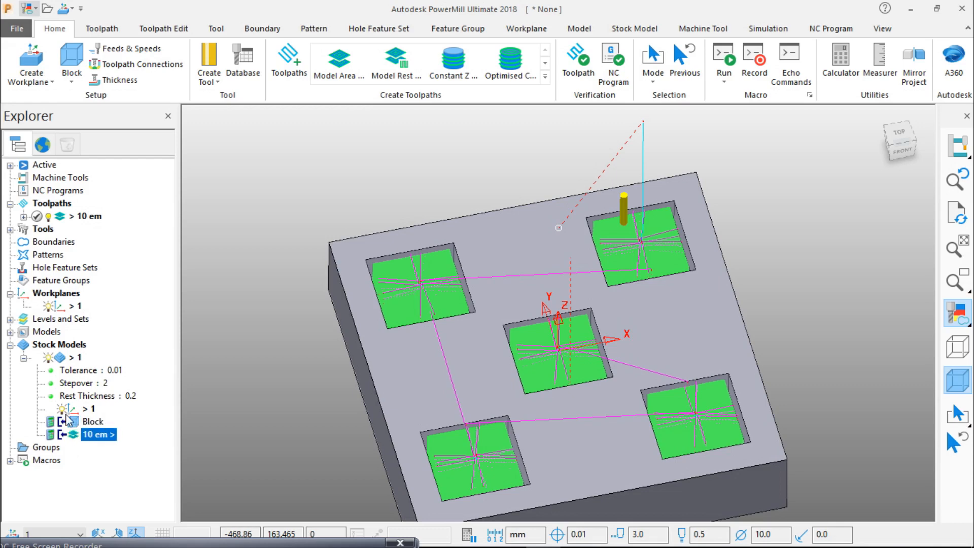
Calculate the stock model with the area clearance toolpath applied
{"action": "left_click", "coordinate": [23, 358]}
{"action": "right_click", "coordinate": [70, 349]}
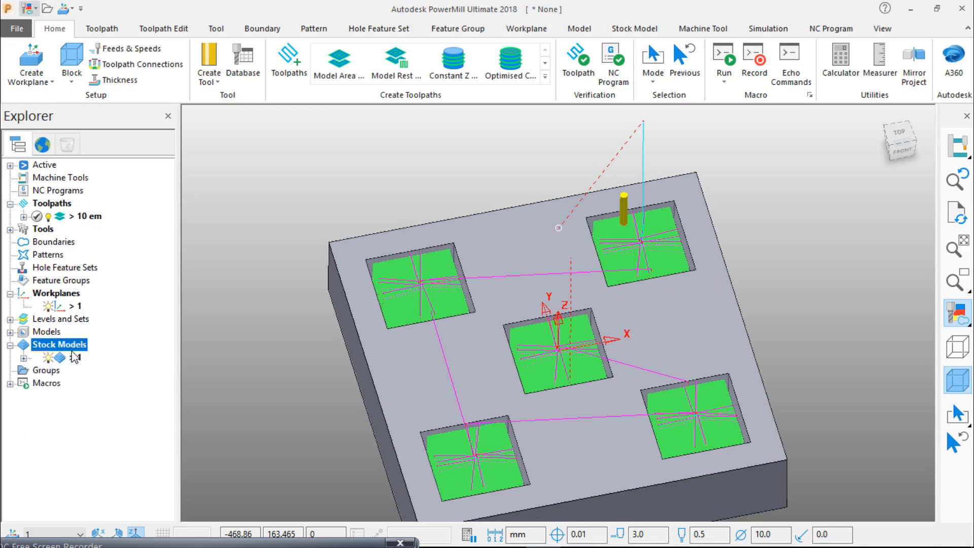
{"action": "left_click", "coordinate": [72, 357]}
{"action": "right_click", "coordinate": [67, 363]}
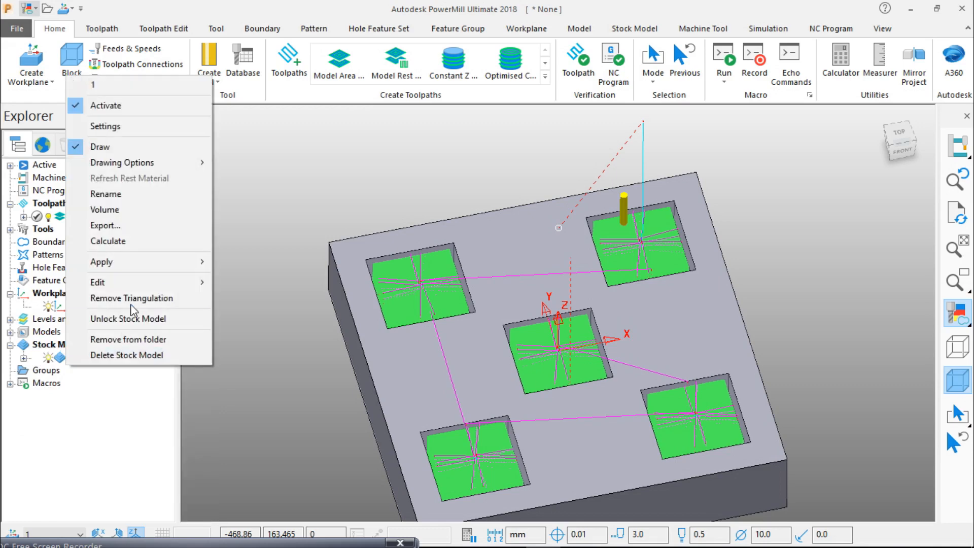
{"action": "left_click", "coordinate": [128, 241]}
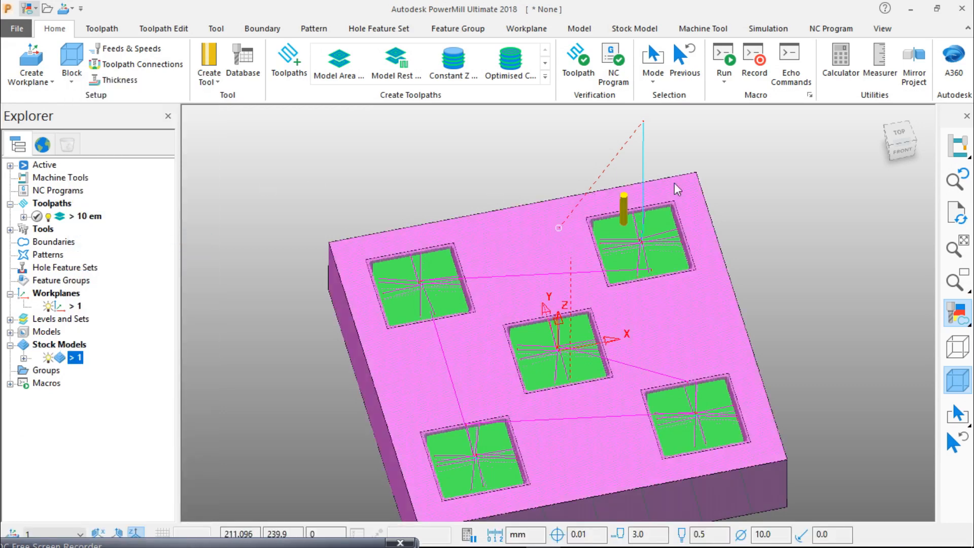
Examine the calculated stock model from the top and at an angle, with close views into the upper pocket beside the tool
{"action": "left_click", "coordinate": [897, 136]}
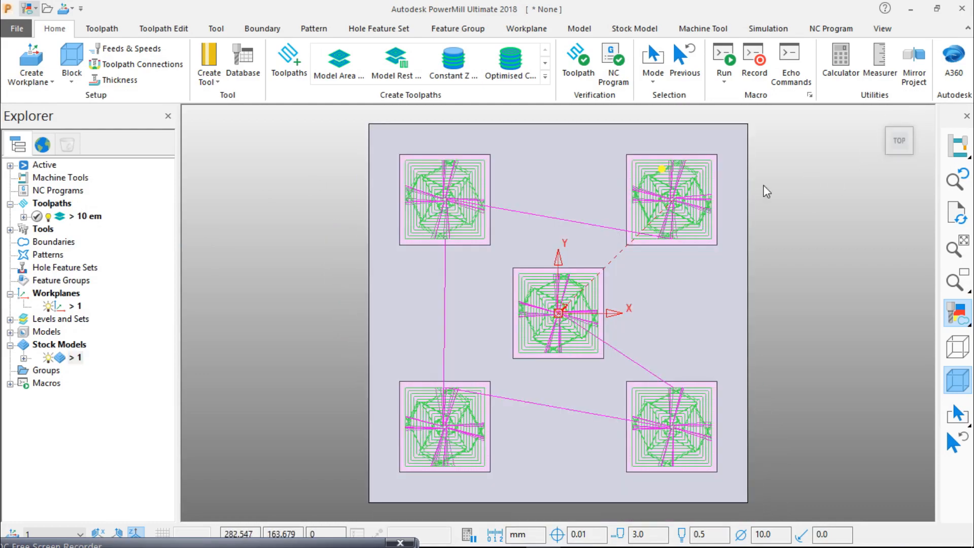
{"action": "scroll", "coordinate": [721, 190], "scroll_direction": "up", "scroll_amount": 5}
{"action": "scroll", "coordinate": [690, 190], "scroll_direction": "up", "scroll_amount": 2}
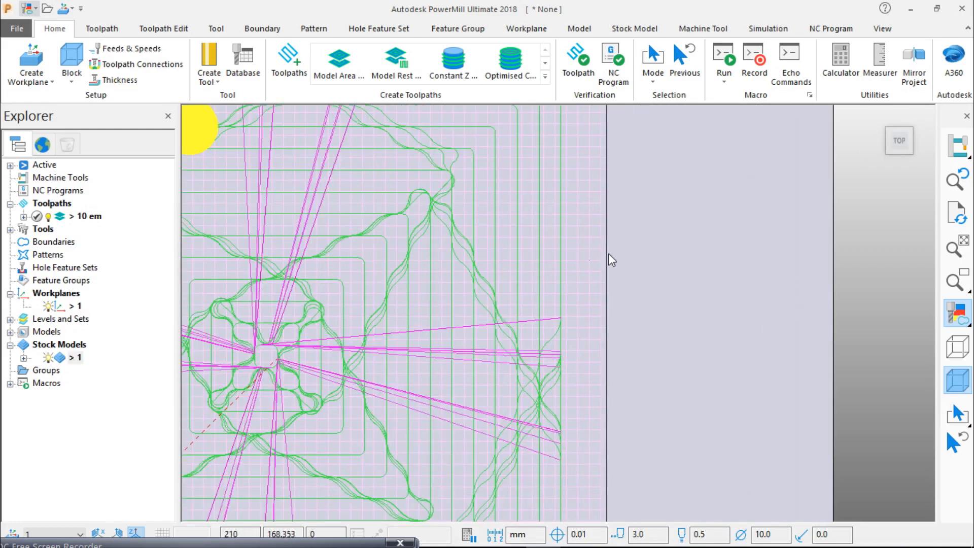
{"action": "scroll", "coordinate": [605, 264], "scroll_direction": "down", "scroll_amount": 6}
{"action": "scroll", "coordinate": [517, 323], "scroll_direction": "down", "scroll_amount": 3}
{"action": "middle_click_drag", "start_coordinate": [471, 354], "coordinate": [442, 273]}
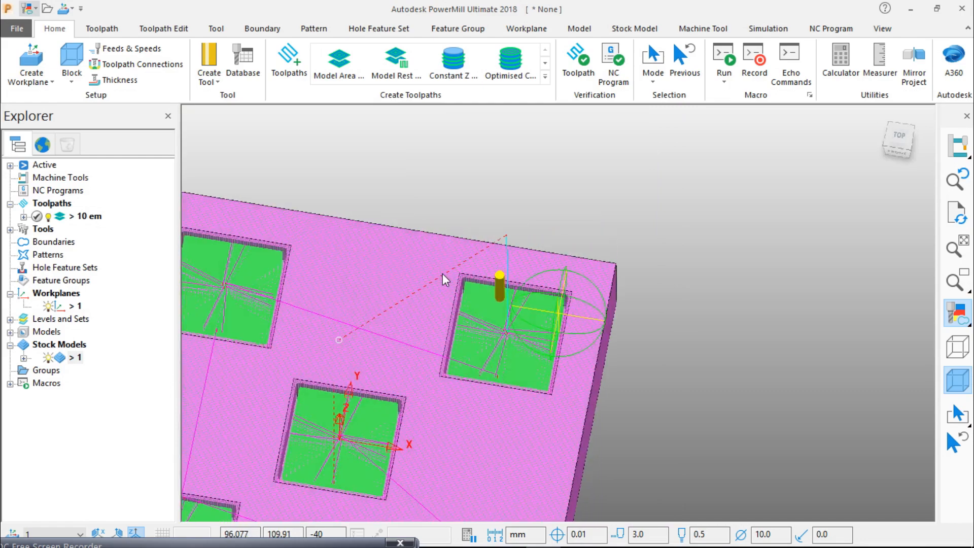
{"action": "scroll", "coordinate": [468, 327], "scroll_direction": "up", "scroll_amount": 5}
{"action": "scroll", "coordinate": [468, 326], "scroll_direction": "up", "scroll_amount": 2}
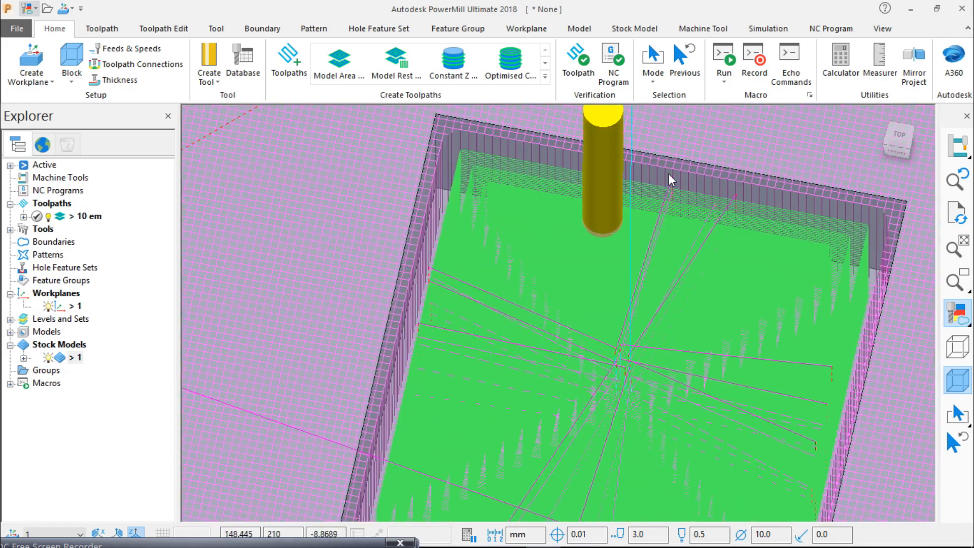
{"action": "scroll", "coordinate": [849, 327], "scroll_direction": "down", "scroll_amount": 5}
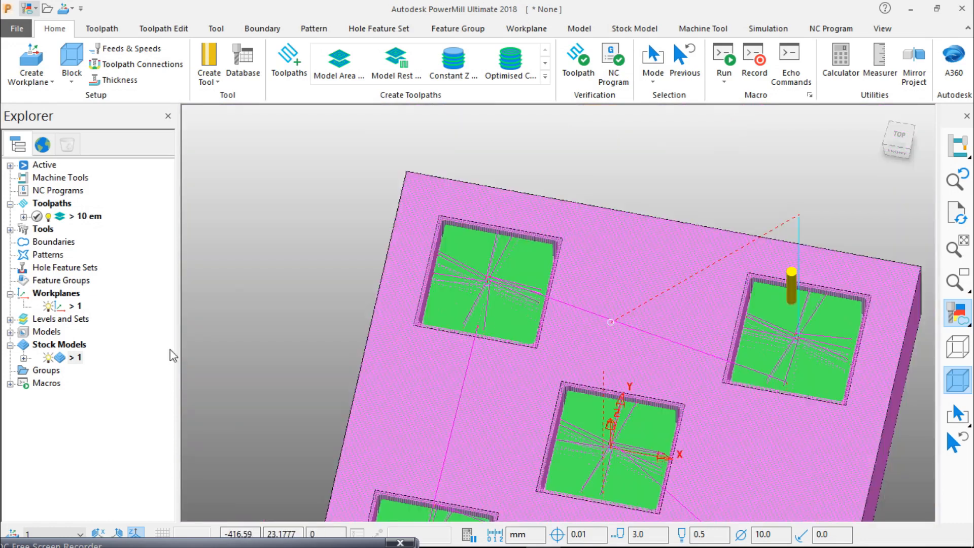
Expand the stock model's contents and display its Block state to examine the material over the pockets
{"action": "left_click", "coordinate": [23, 358]}
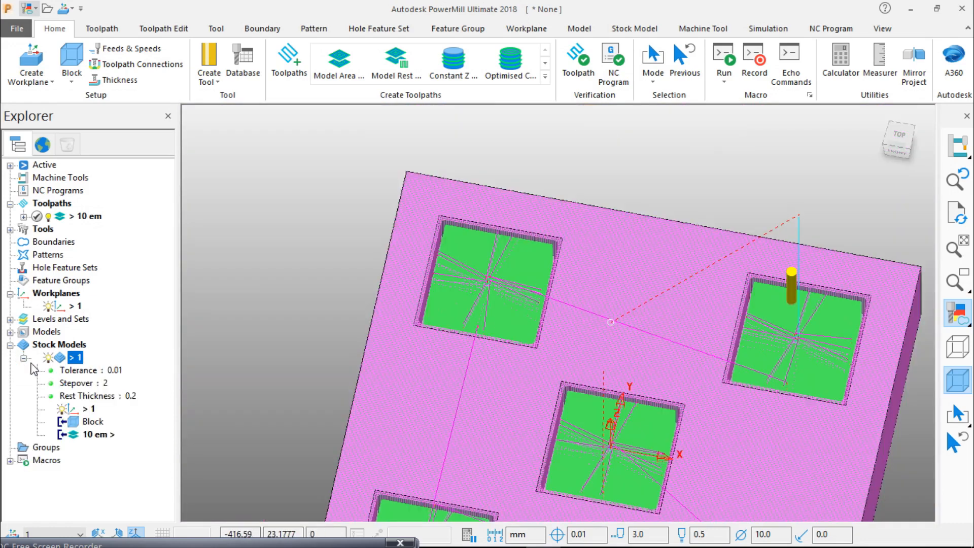
{"action": "left_click", "coordinate": [74, 421]}
{"action": "scroll", "coordinate": [461, 302], "scroll_direction": "down", "scroll_amount": 4}
{"action": "scroll", "coordinate": [464, 302], "scroll_direction": "up", "scroll_amount": 7}
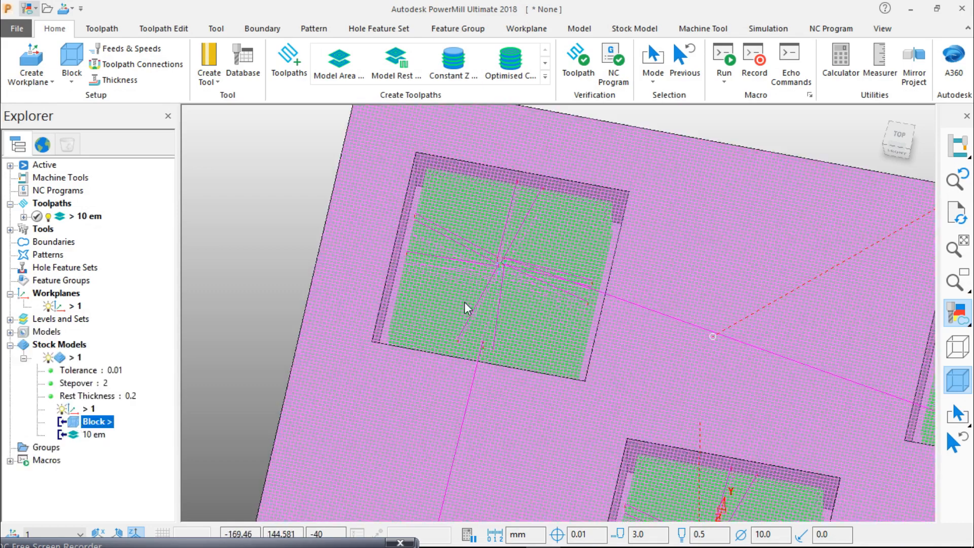
{"action": "scroll", "coordinate": [485, 303], "scroll_direction": "down", "scroll_amount": 5}
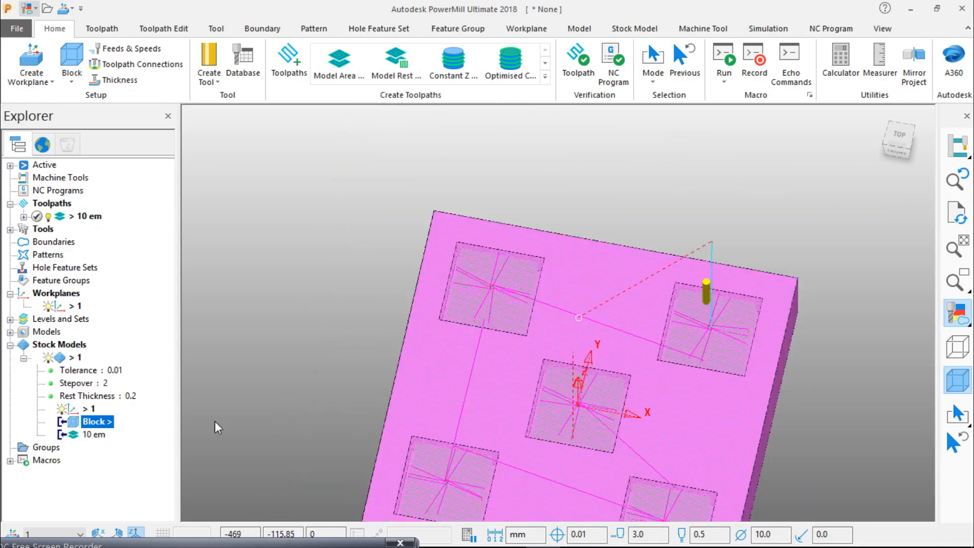
Compare the stock model's 10 em state with its Block state, looking closely at one pocket
{"action": "left_click", "coordinate": [76, 435]}
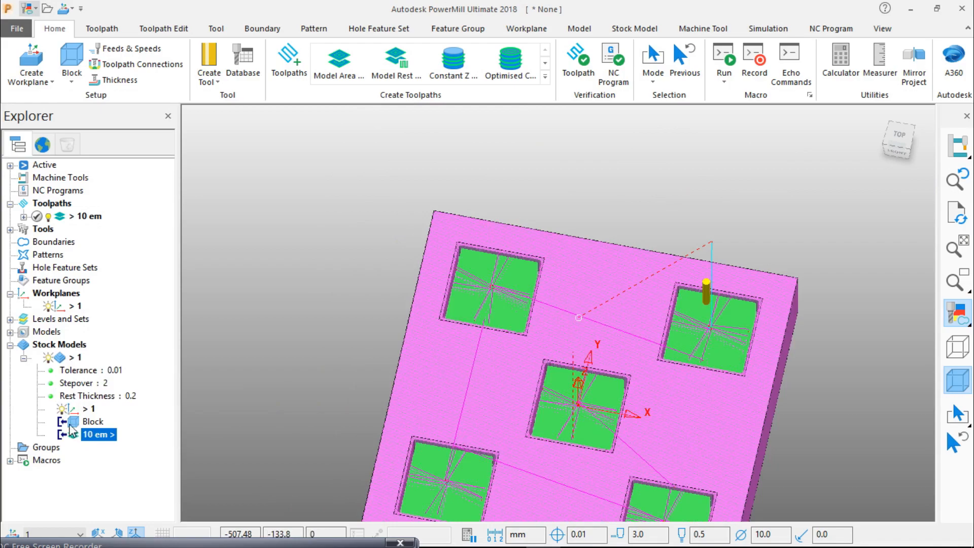
{"action": "left_click", "coordinate": [73, 421]}
{"action": "scroll", "coordinate": [528, 290], "scroll_direction": "up", "scroll_amount": 5}
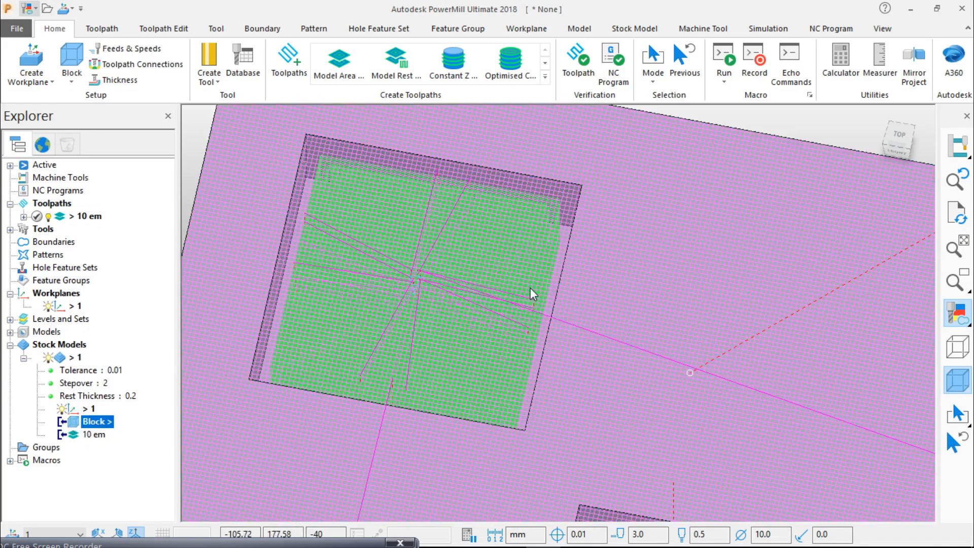
{"action": "middle_click_drag", "start_coordinate": [531, 287], "coordinate": [553, 332]}
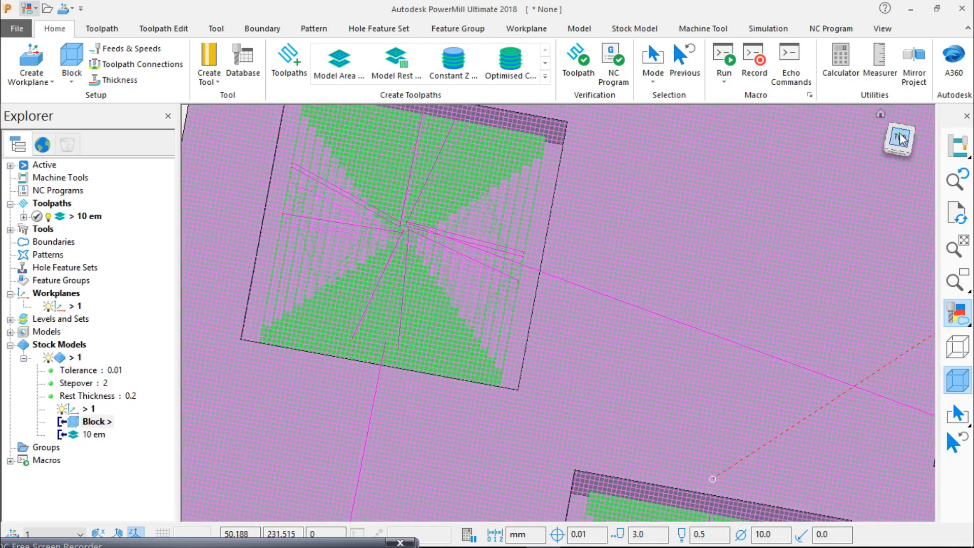
{"action": "left_click", "coordinate": [901, 140]}
Return the stock model to its 10 em state and collapse its contents in the project tree
{"action": "left_click", "coordinate": [74, 425]}
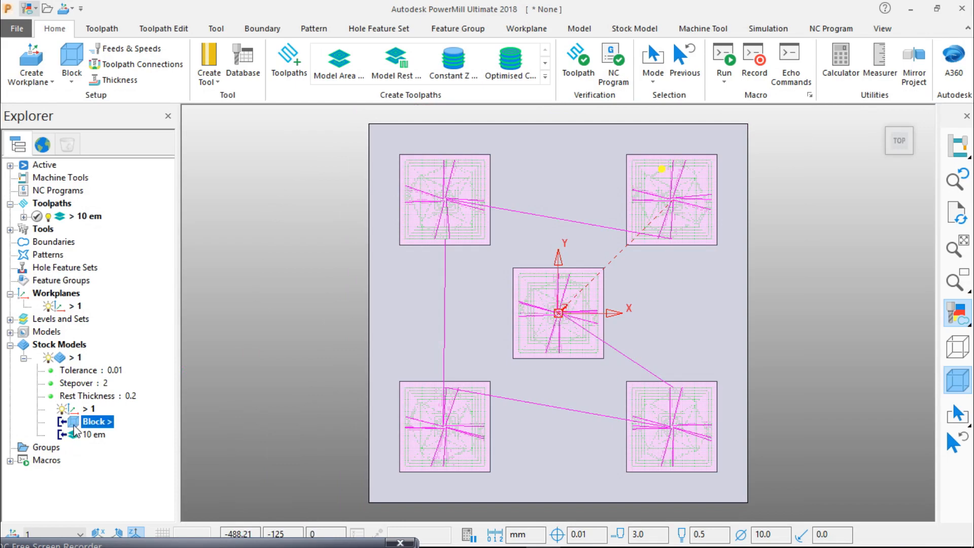
{"action": "left_click", "coordinate": [76, 431]}
{"action": "middle_click_drag", "start_coordinate": [443, 277], "coordinate": [458, 197]}
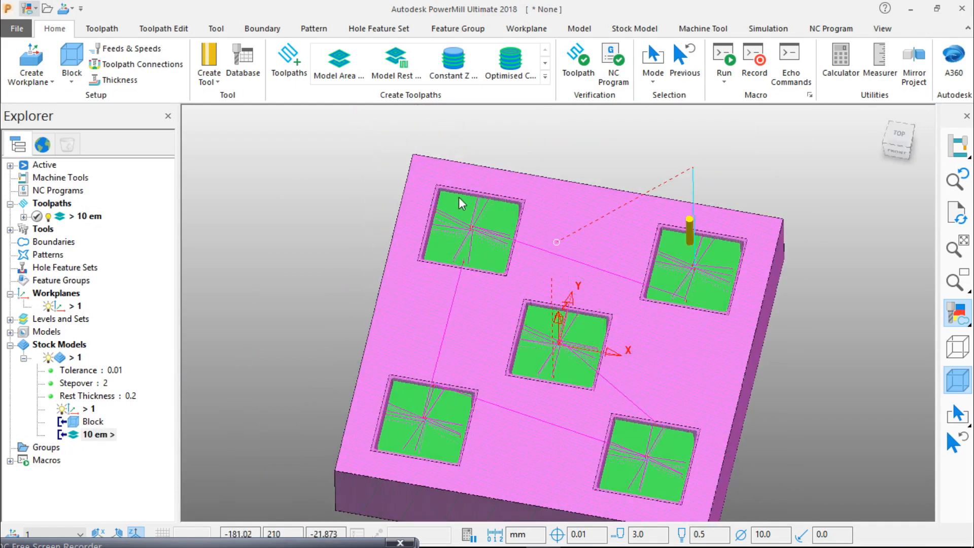
{"action": "left_click", "coordinate": [24, 358]}
Set the stock model's drawing option to Shaded
{"action": "right_click", "coordinate": [72, 361]}
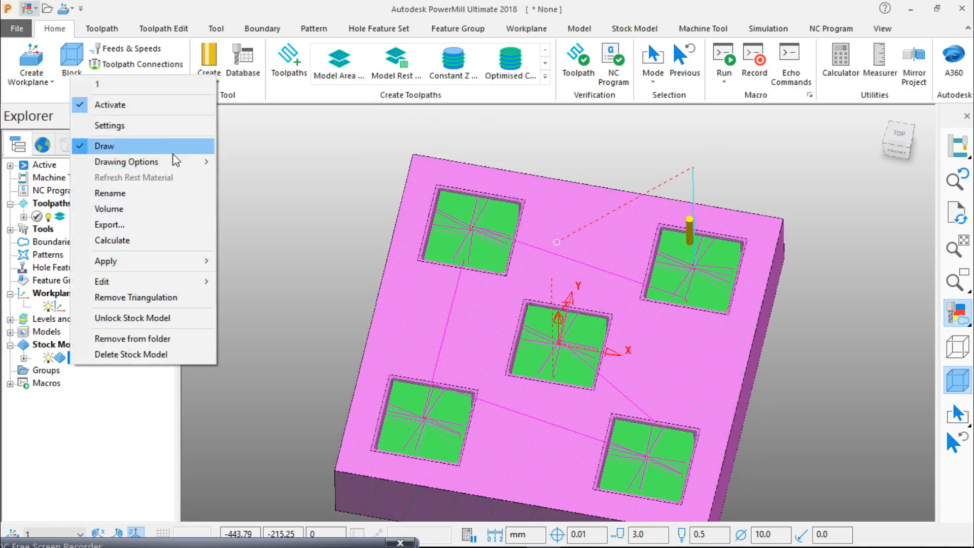
{"action": "mouse_move", "coordinate": [155, 166]}
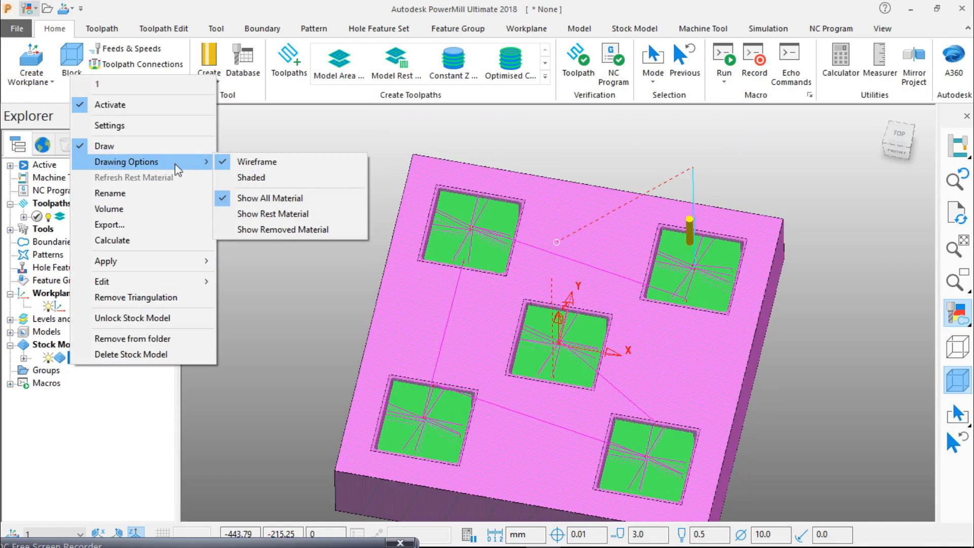
{"action": "left_click", "coordinate": [268, 177]}
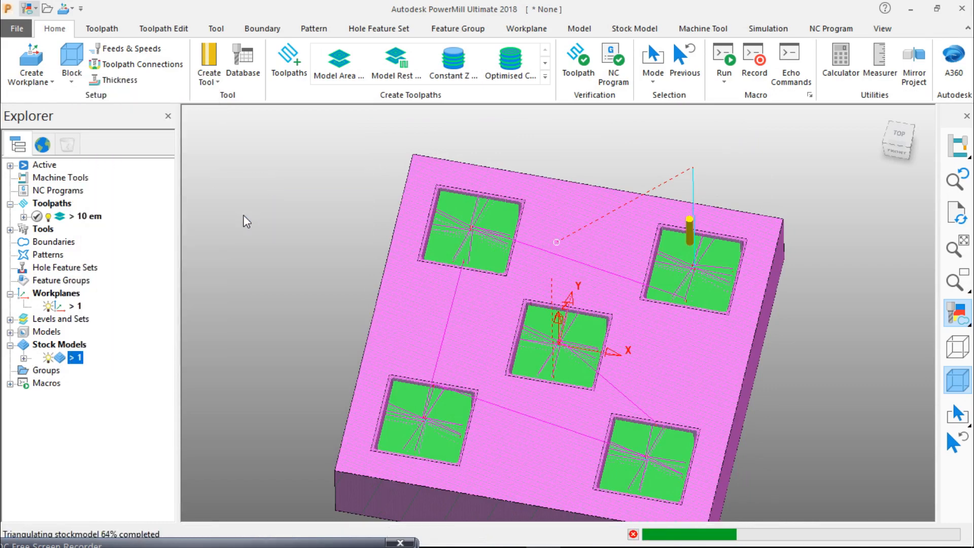
Examine the shaded stock model around the pocket walls and corners, both close up and from the top
{"action": "scroll", "coordinate": [467, 261], "scroll_direction": "up", "scroll_amount": 5}
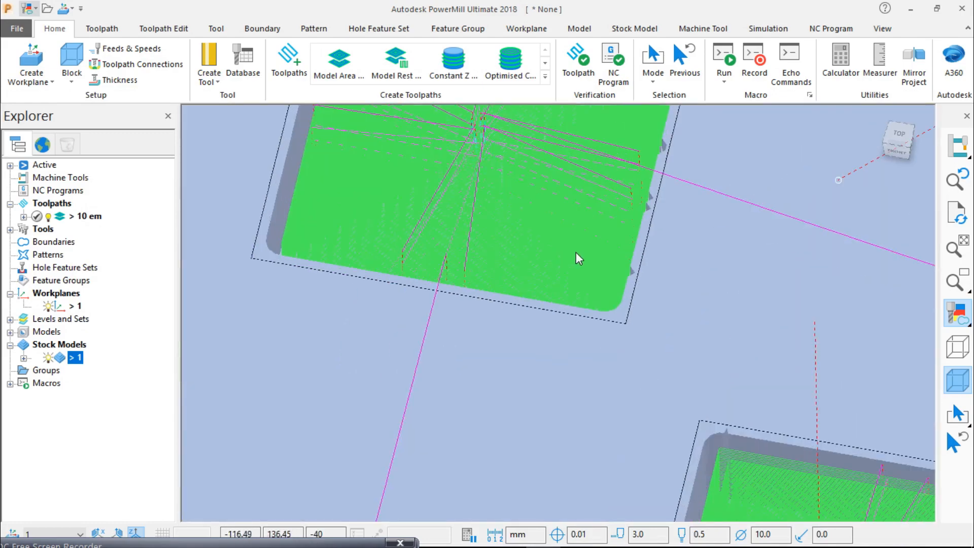
{"action": "middle_click_drag", "start_coordinate": [645, 297], "coordinate": [772, 227]}
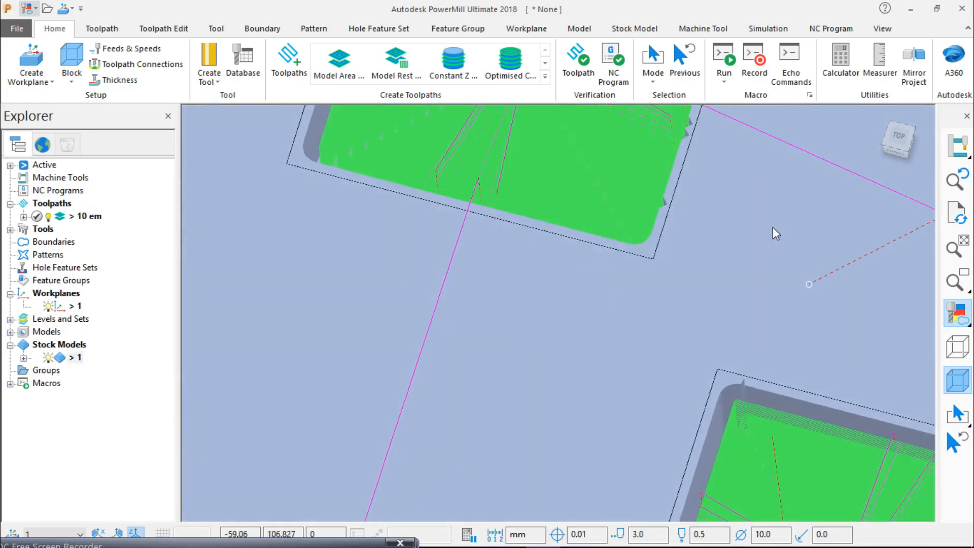
{"action": "left_click", "coordinate": [896, 140]}
{"action": "scroll", "coordinate": [671, 210], "scroll_direction": "up", "scroll_amount": 2}
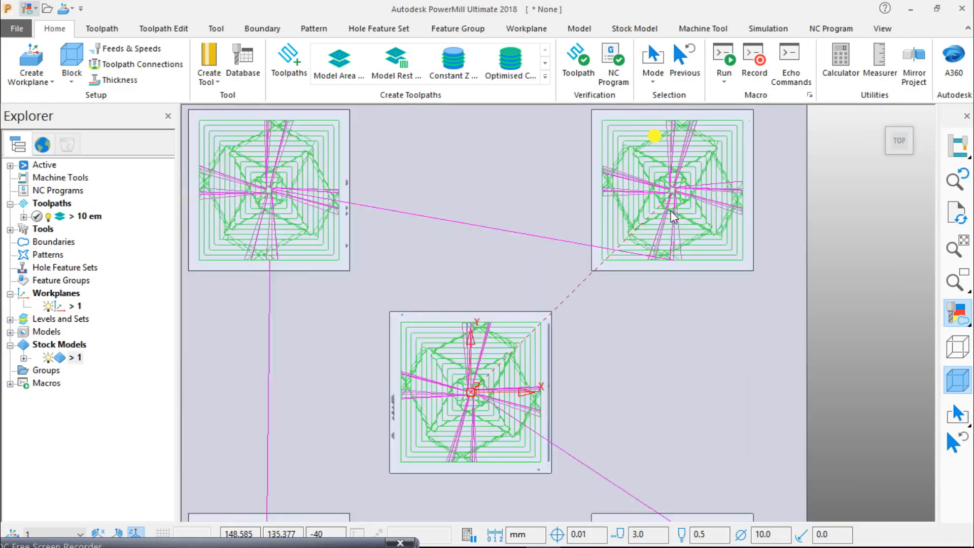
{"action": "scroll", "coordinate": [600, 311], "scroll_direction": "up", "scroll_amount": 6}
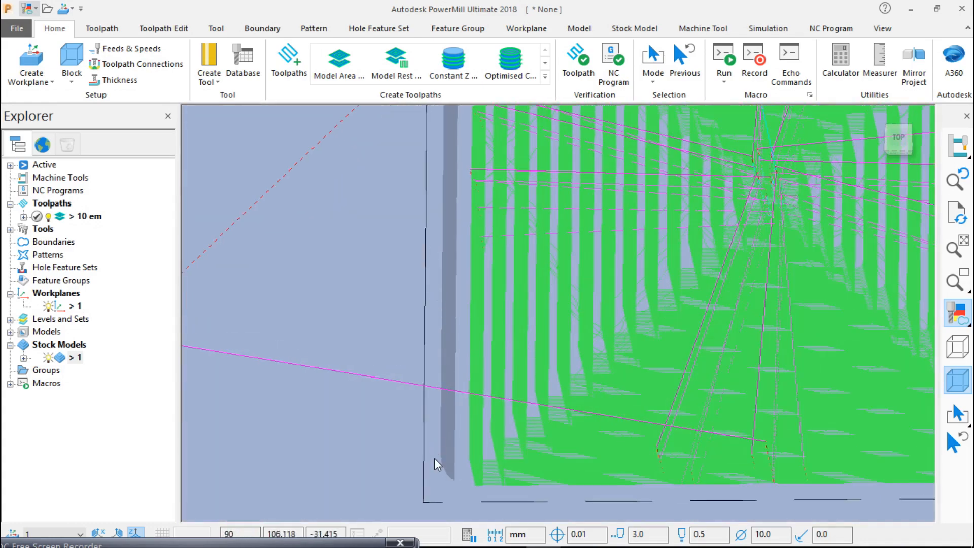
{"action": "scroll", "coordinate": [432, 248], "scroll_direction": "down", "scroll_amount": 4}
{"action": "scroll", "coordinate": [563, 263], "scroll_direction": "down", "scroll_amount": 5}
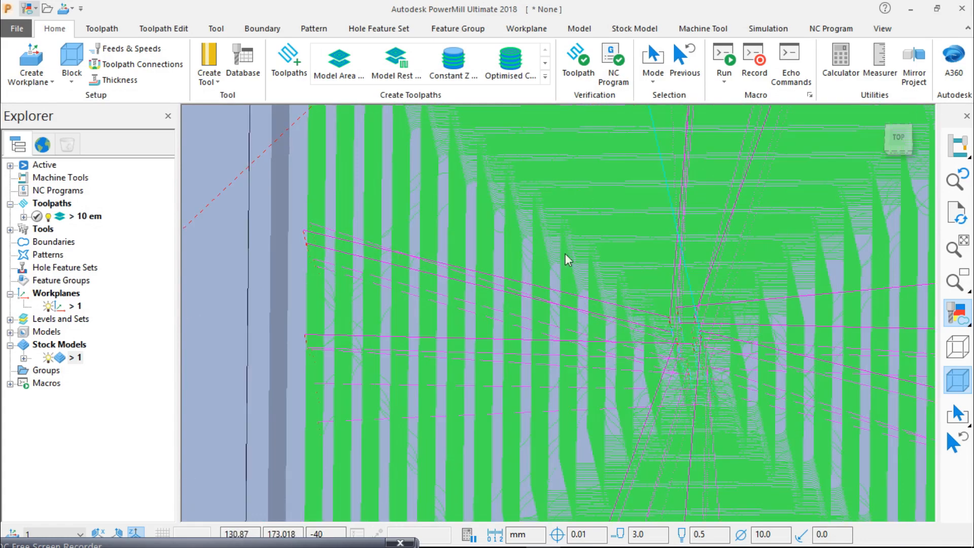
{"action": "scroll", "coordinate": [537, 174], "scroll_direction": "up", "scroll_amount": 6}
{"action": "scroll", "coordinate": [530, 407], "scroll_direction": "down", "scroll_amount": 5}
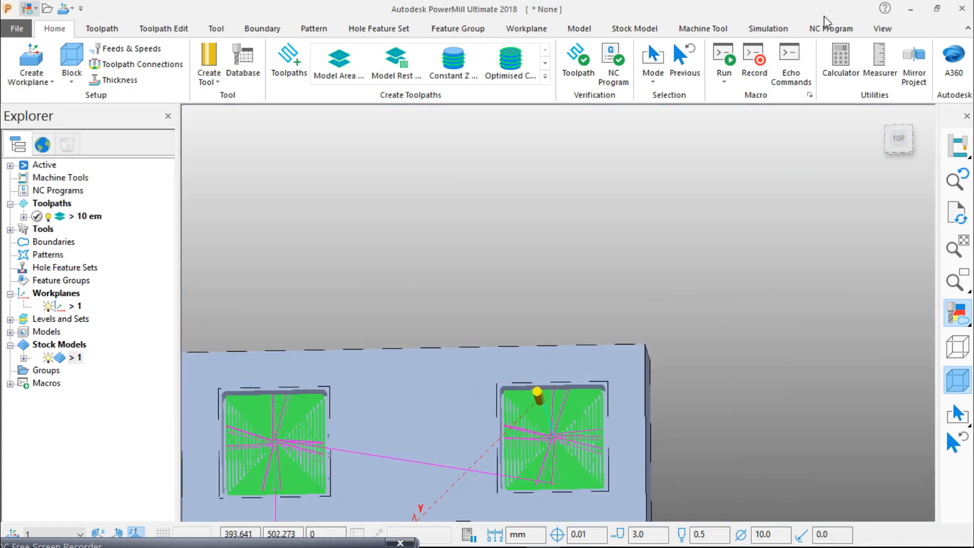
{"action": "left_click", "coordinate": [896, 141]}
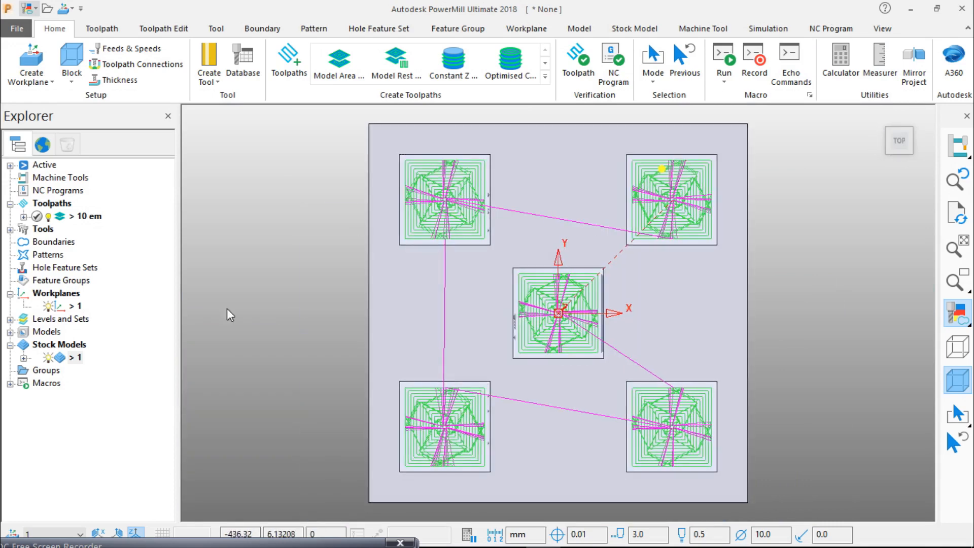
Set the stock model's drawing options to Show Rest Material
{"action": "right_click", "coordinate": [72, 358]}
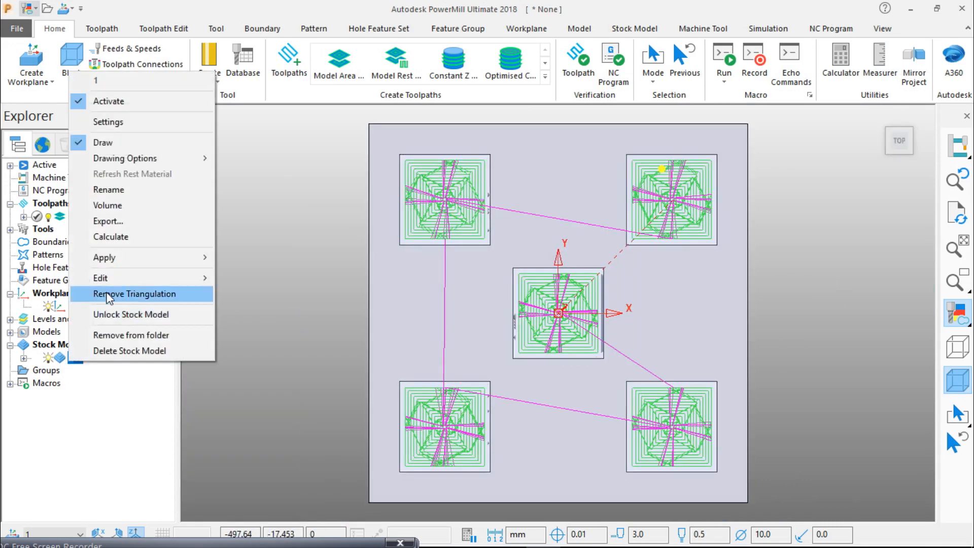
{"action": "mouse_move", "coordinate": [177, 163]}
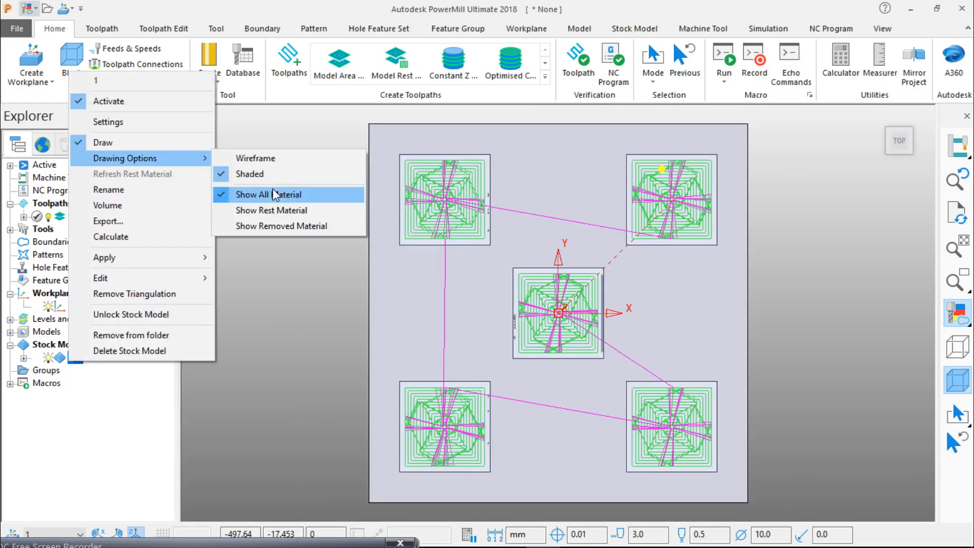
{"action": "left_click", "coordinate": [304, 211]}
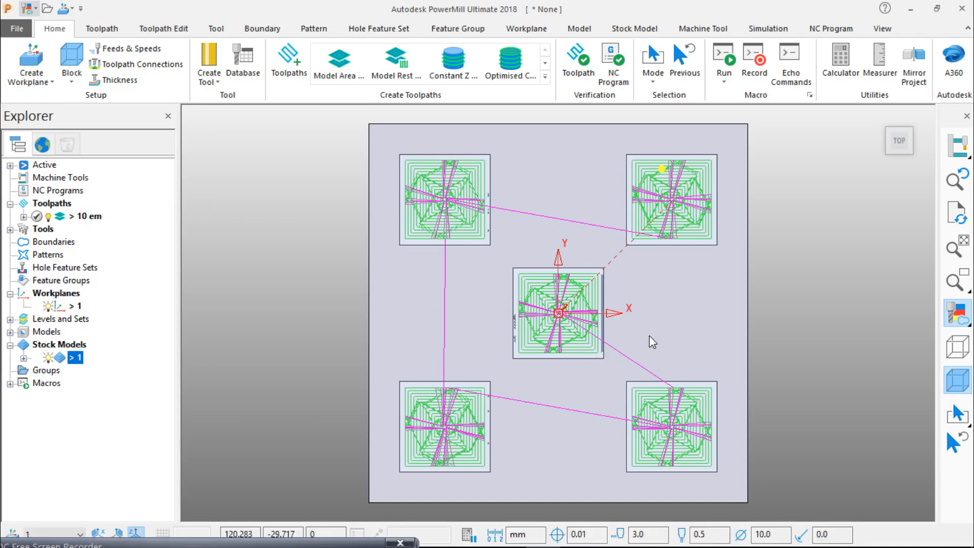
Turn off shading of the plate model so the rest material in the pockets can be seen on its own
{"action": "middle_click_drag", "start_coordinate": [621, 304], "coordinate": [654, 219]}
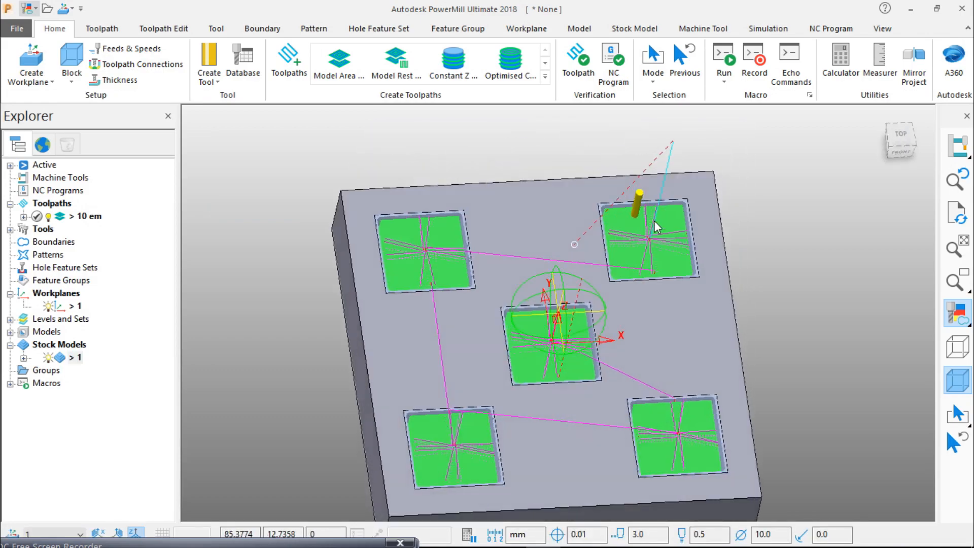
{"action": "scroll", "coordinate": [681, 226], "scroll_direction": "up", "scroll_amount": 5}
{"action": "scroll", "coordinate": [758, 257], "scroll_direction": "up", "scroll_amount": 3}
{"action": "scroll", "coordinate": [758, 264], "scroll_direction": "down", "scroll_amount": 3}
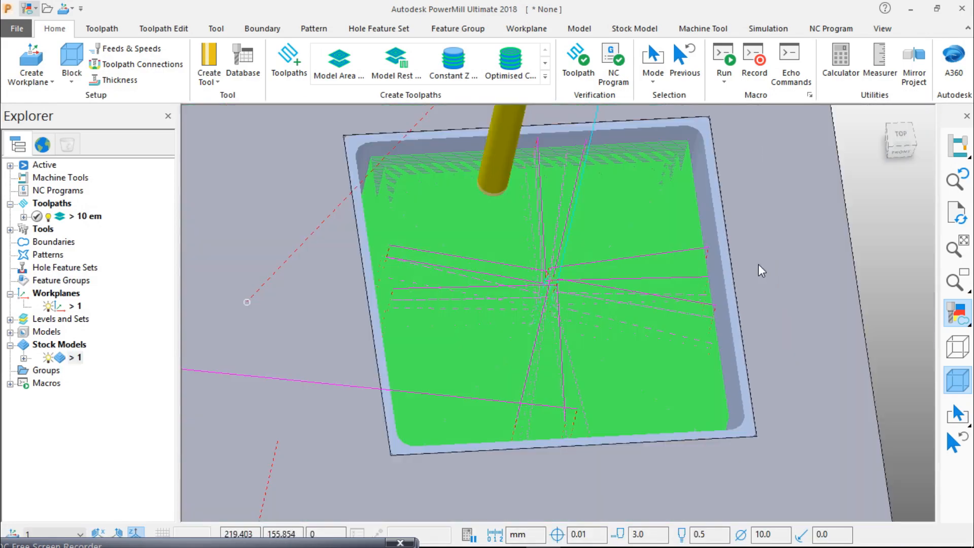
{"action": "left_click", "coordinate": [960, 316]}
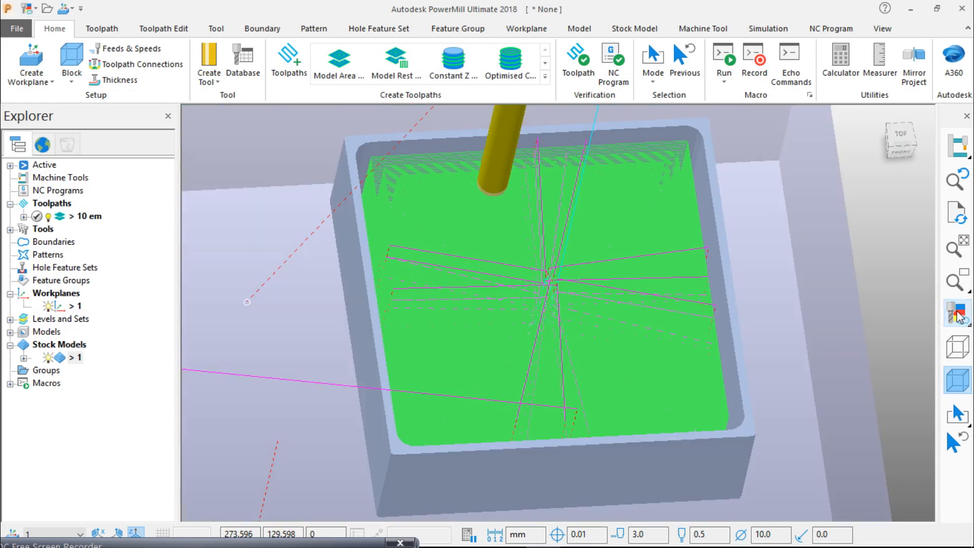
{"action": "mouse_move", "coordinate": [960, 316]}
{"action": "left_click", "coordinate": [822, 318]}
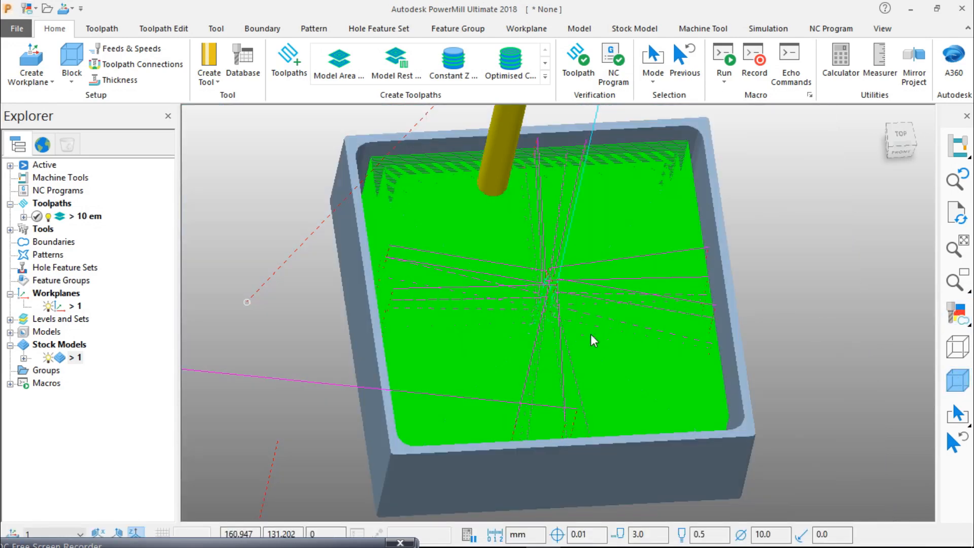
Examine the rest material around all five pockets from the front, from below and from above
{"action": "scroll", "coordinate": [589, 333], "scroll_direction": "down", "scroll_amount": 4}
{"action": "middle_click_drag", "start_coordinate": [601, 383], "coordinate": [604, 420]}
{"action": "scroll", "coordinate": [604, 419], "scroll_direction": "down", "scroll_amount": 3}
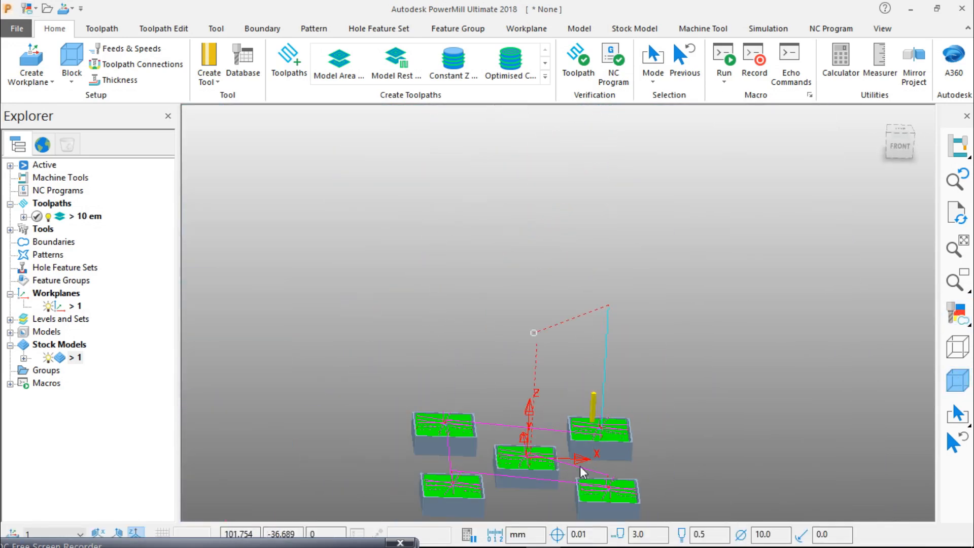
{"action": "middle_click_drag", "start_coordinate": [580, 463], "coordinate": [582, 279]}
{"action": "scroll", "coordinate": [535, 362], "scroll_direction": "up", "scroll_amount": 5}
{"action": "scroll", "coordinate": [535, 362], "scroll_direction": "down", "scroll_amount": 1}
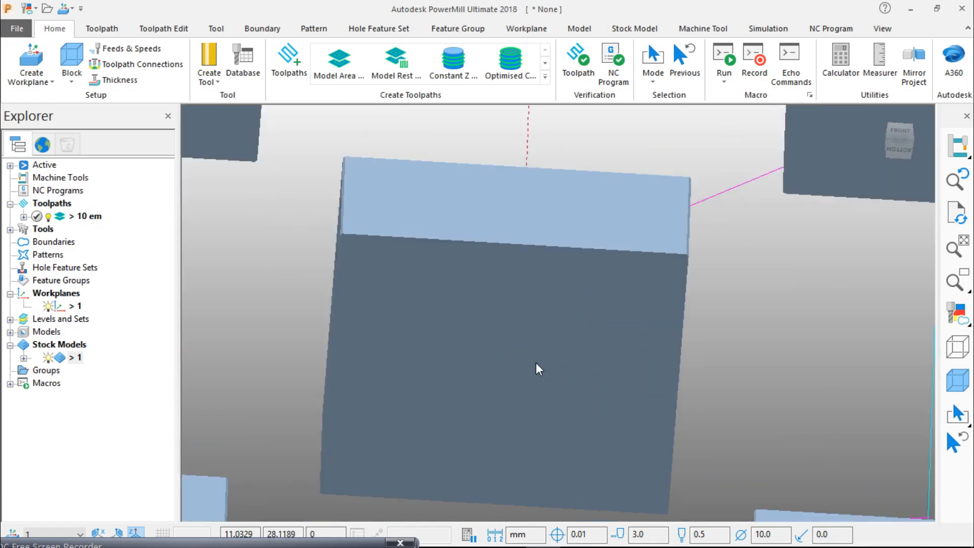
{"action": "scroll", "coordinate": [536, 362], "scroll_direction": "down", "scroll_amount": 4}
{"action": "middle_click_drag", "start_coordinate": [530, 292], "coordinate": [540, 443]}
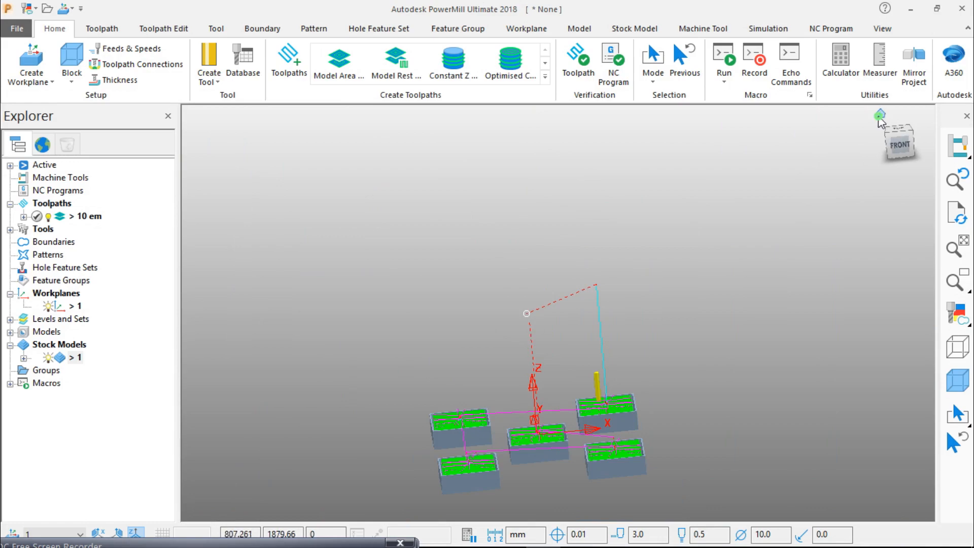
{"action": "left_click", "coordinate": [879, 114]}
{"action": "middle_click_drag", "start_coordinate": [681, 264], "coordinate": [723, 218]}
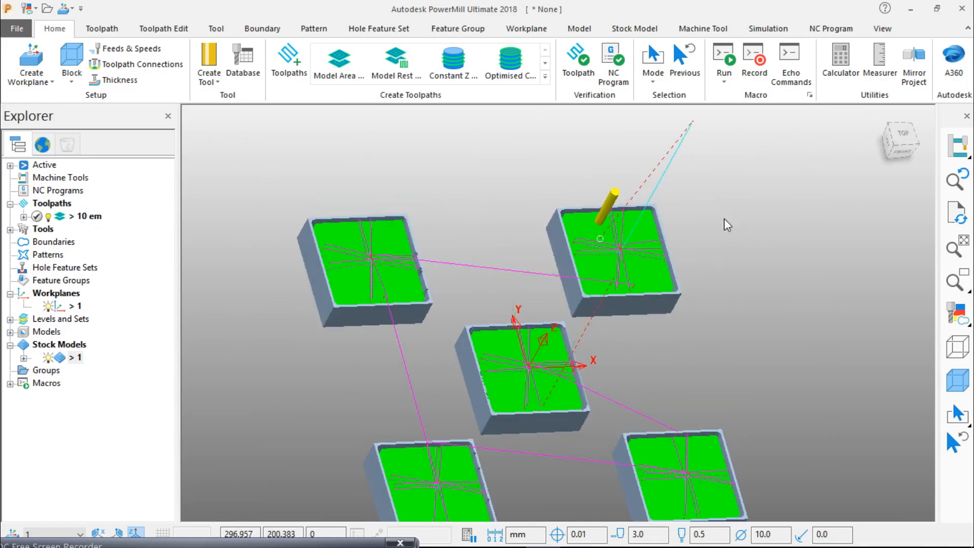
{"action": "scroll", "coordinate": [531, 380], "scroll_direction": "up", "scroll_amount": 4}
{"action": "scroll", "coordinate": [532, 380], "scroll_direction": "down", "scroll_amount": 8}
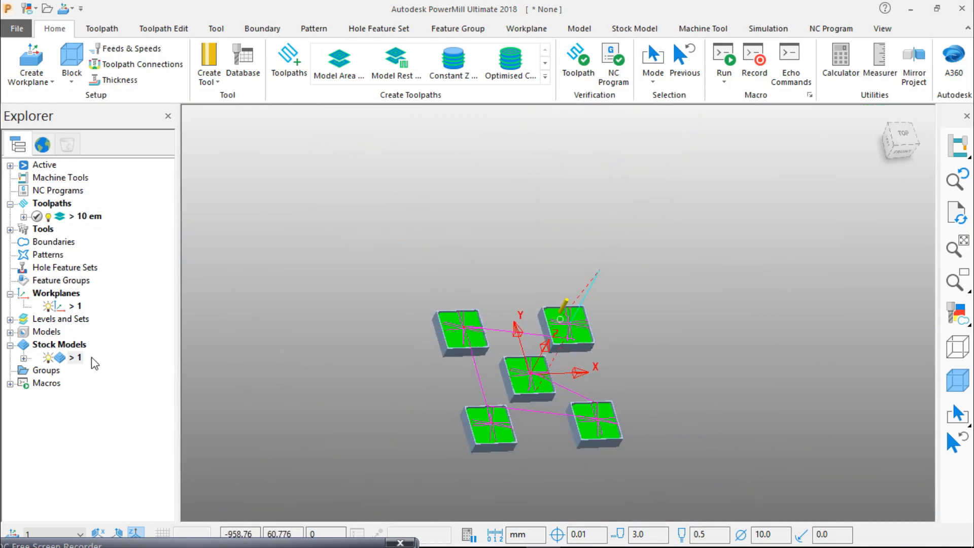
Set the stock model's drawing options to Show Removed Material
{"action": "right_click", "coordinate": [75, 357]}
{"action": "mouse_move", "coordinate": [146, 160]}
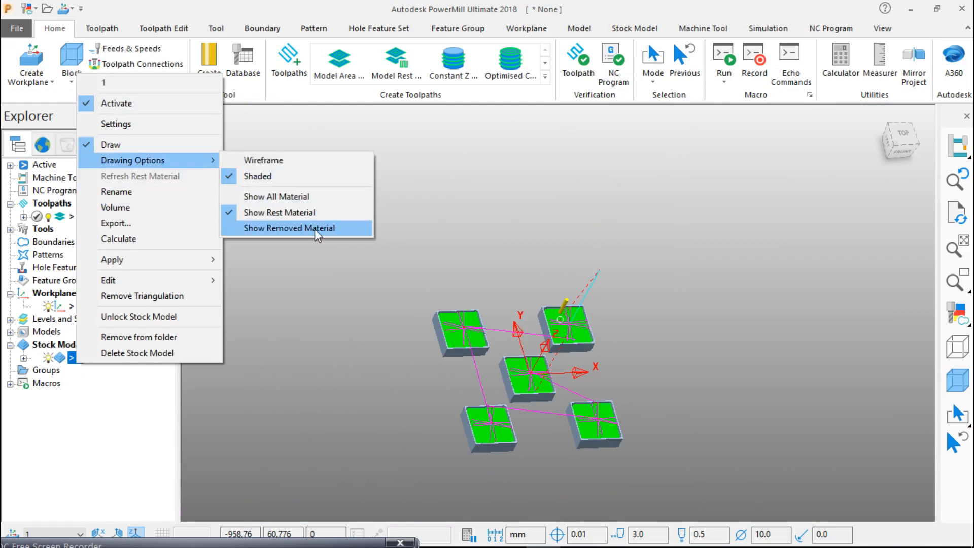
{"action": "left_click", "coordinate": [336, 229]}
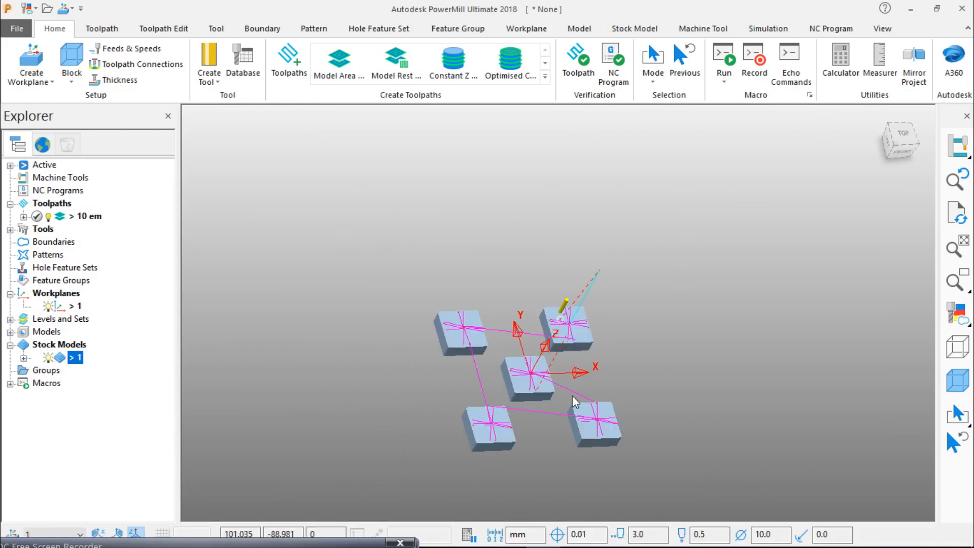
Examine the removed material of all five pockets close up, from above, from below and from the top
{"action": "middle_click_drag", "start_coordinate": [572, 395], "coordinate": [586, 343]}
{"action": "scroll", "coordinate": [592, 343], "scroll_direction": "up", "scroll_amount": 5}
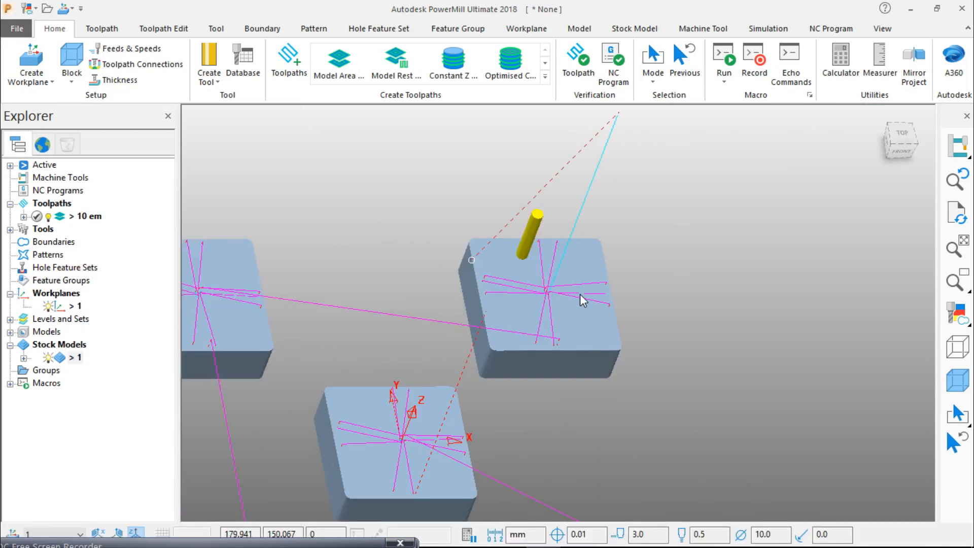
{"action": "scroll", "coordinate": [580, 294], "scroll_direction": "down", "scroll_amount": 5}
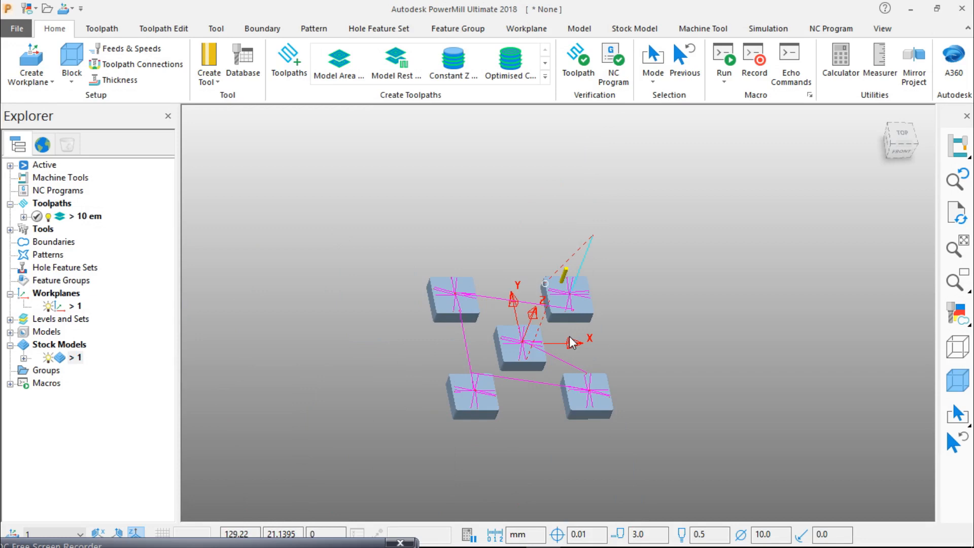
{"action": "scroll", "coordinate": [541, 287], "scroll_direction": "up", "scroll_amount": 5}
{"action": "middle_click_drag", "start_coordinate": [641, 318], "coordinate": [588, 298]}
{"action": "scroll", "coordinate": [420, 340], "scroll_direction": "down", "scroll_amount": 5}
{"action": "middle_click_drag", "start_coordinate": [409, 377], "coordinate": [678, 239]}
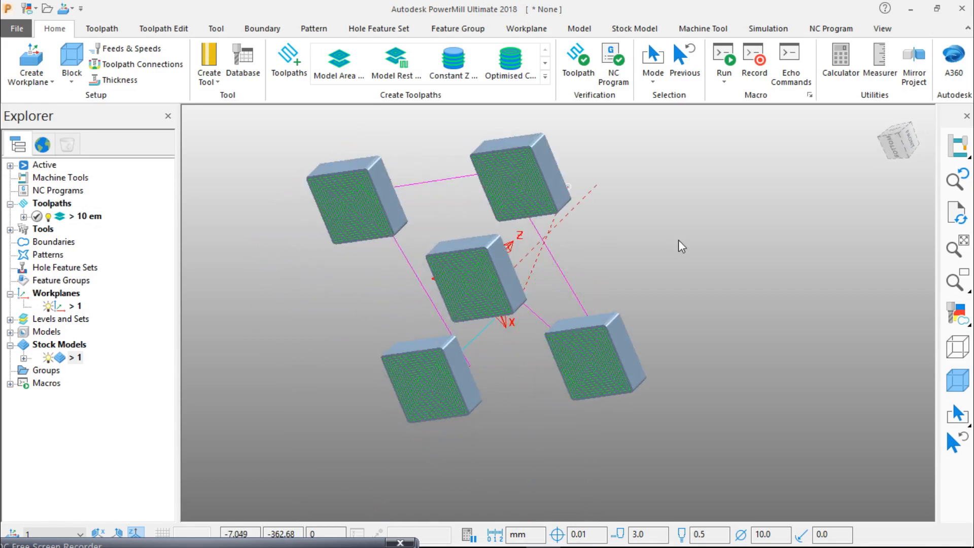
{"action": "scroll", "coordinate": [504, 193], "scroll_direction": "up", "scroll_amount": 5}
{"action": "scroll", "coordinate": [600, 202], "scroll_direction": "down", "scroll_amount": 3}
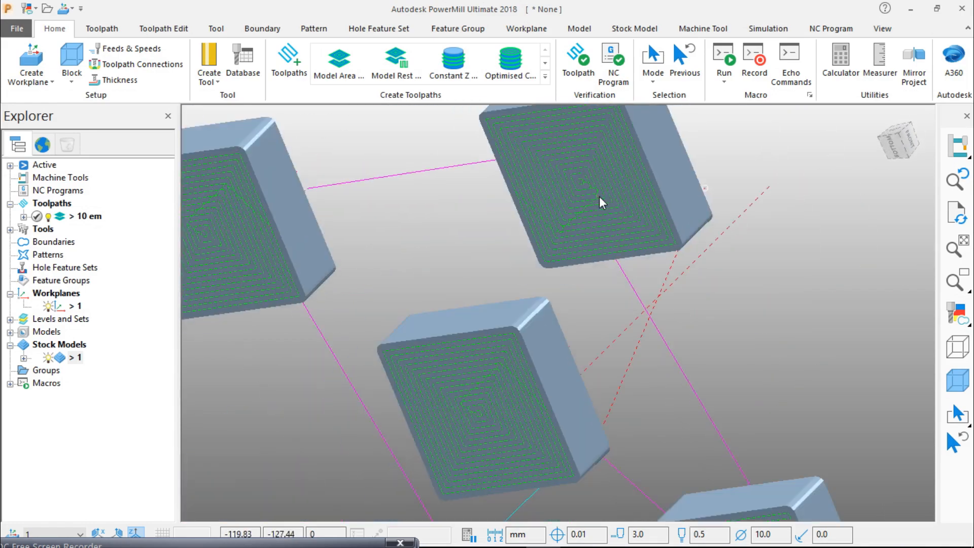
{"action": "scroll", "coordinate": [598, 197], "scroll_direction": "down", "scroll_amount": 5}
{"action": "middle_click_drag", "start_coordinate": [581, 168], "coordinate": [482, 418]}
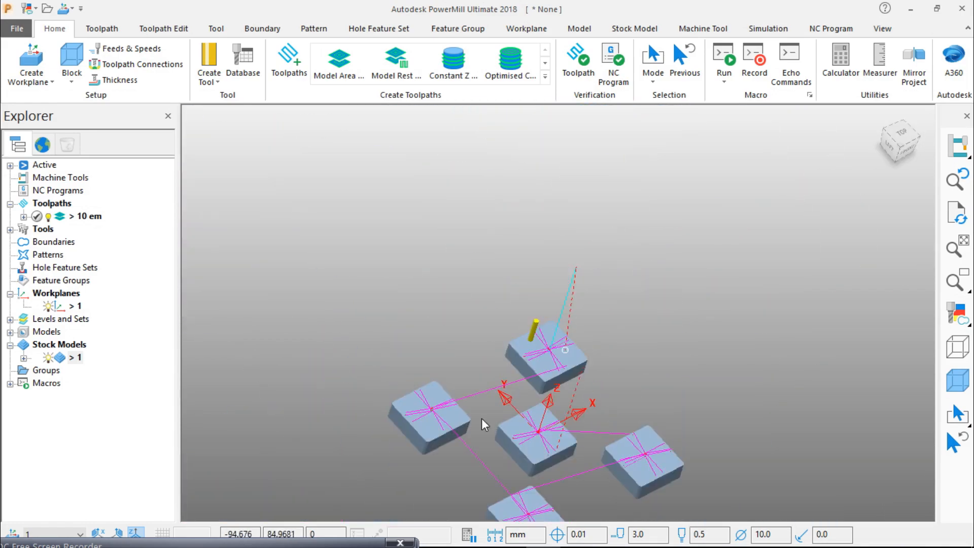
{"action": "left_click", "coordinate": [899, 135]}
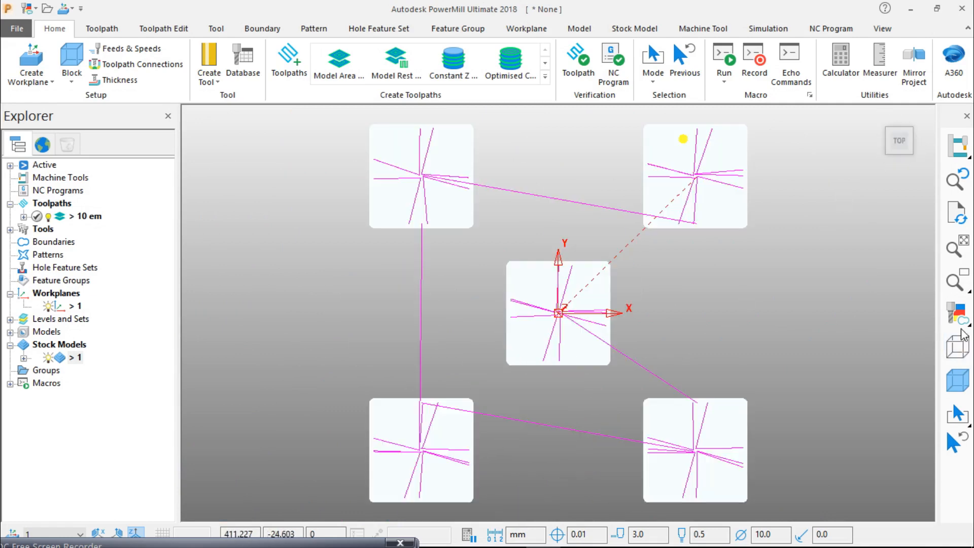
Turn the plate model's shading back on and set the stock model's drawing options to Show All Material
{"action": "left_click", "coordinate": [957, 312]}
{"action": "middle_click_drag", "start_coordinate": [571, 346], "coordinate": [677, 190]}
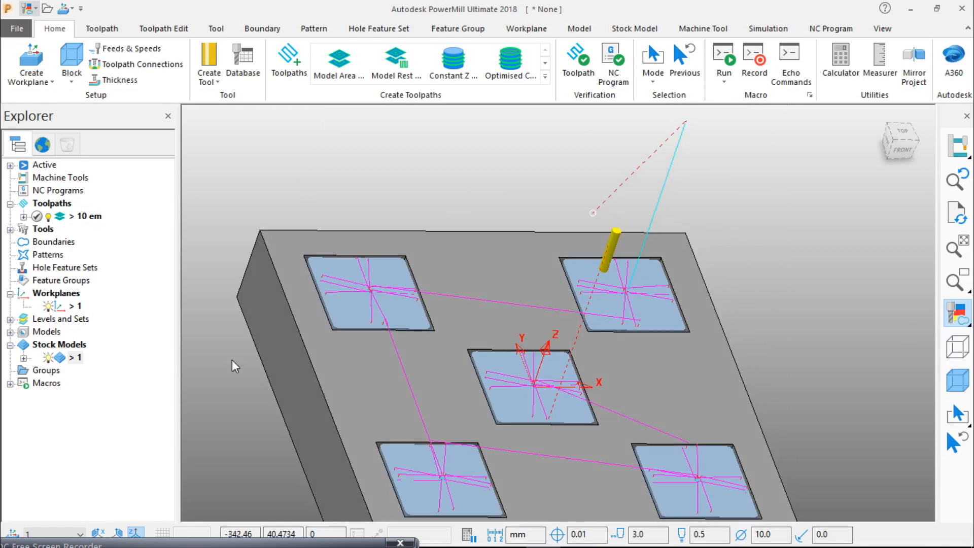
{"action": "right_click", "coordinate": [76, 357]}
{"action": "mouse_move", "coordinate": [146, 151]}
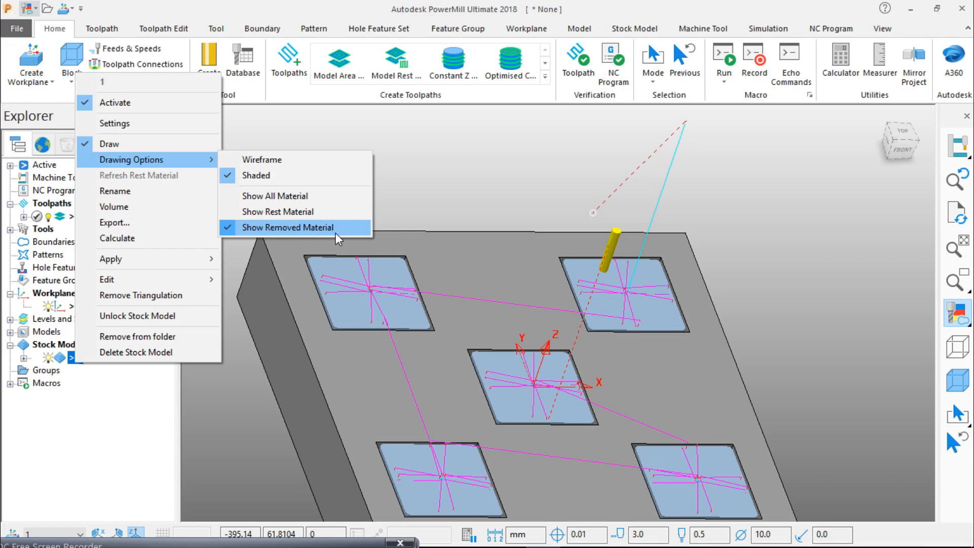
{"action": "left_click", "coordinate": [303, 197]}
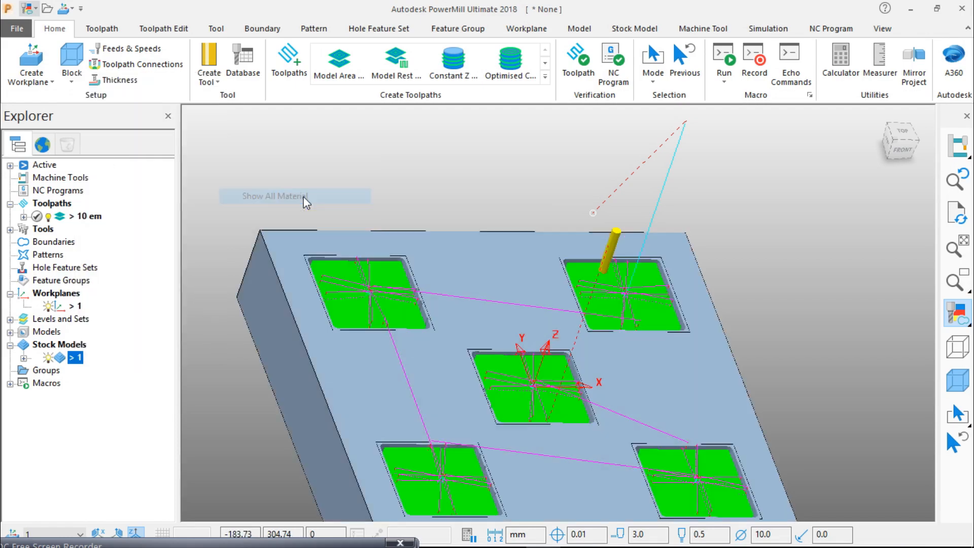
Examine the full stock model around the pocket walls and corners, close up at the corner and central pockets and from the top
{"action": "middle_click_drag", "start_coordinate": [502, 303], "coordinate": [449, 320]}
{"action": "scroll", "coordinate": [449, 321], "scroll_direction": "up", "scroll_amount": 5}
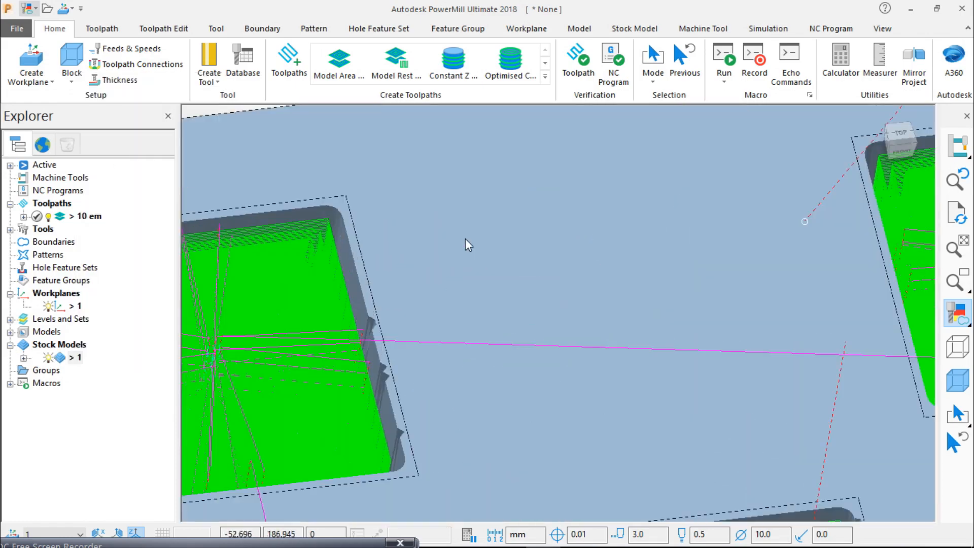
{"action": "scroll", "coordinate": [842, 458], "scroll_direction": "down", "scroll_amount": 4}
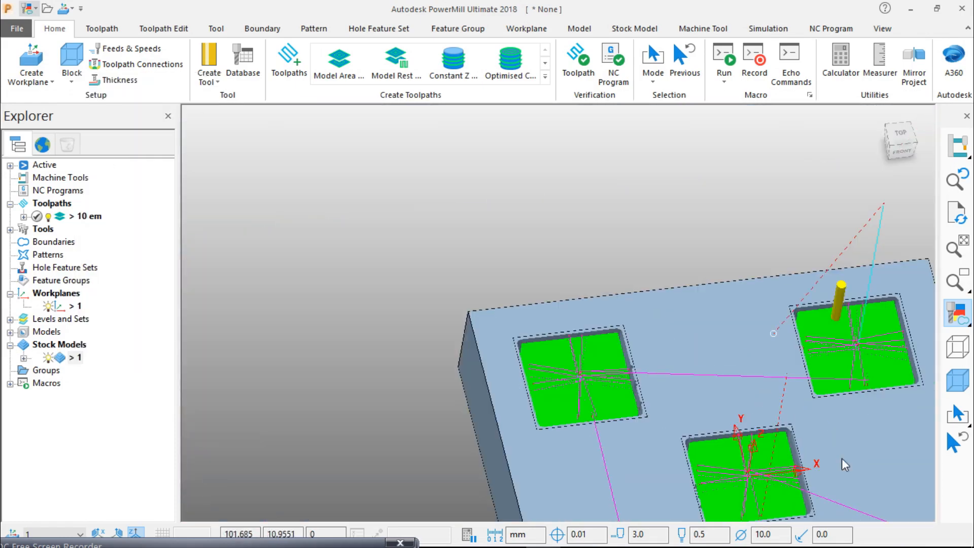
{"action": "scroll", "coordinate": [795, 434], "scroll_direction": "down", "scroll_amount": 2}
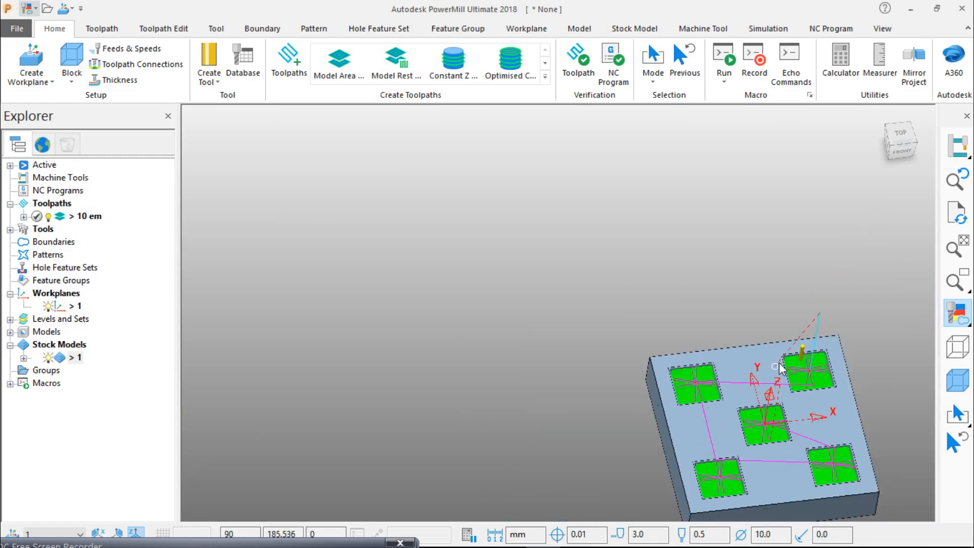
{"action": "left_click", "coordinate": [897, 132]}
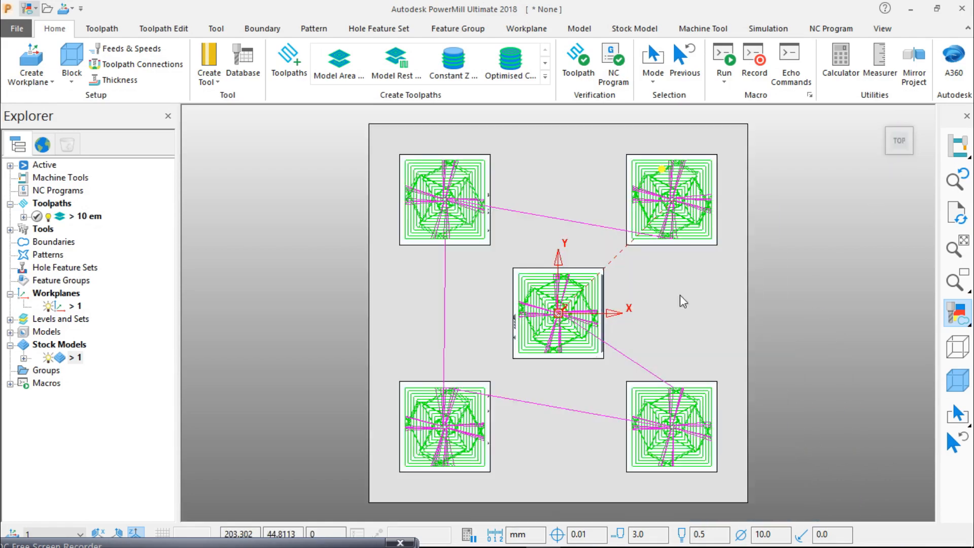
{"action": "middle_click_drag", "start_coordinate": [622, 350], "coordinate": [757, 206]}
{"action": "scroll", "coordinate": [582, 282], "scroll_direction": "up", "scroll_amount": 5}
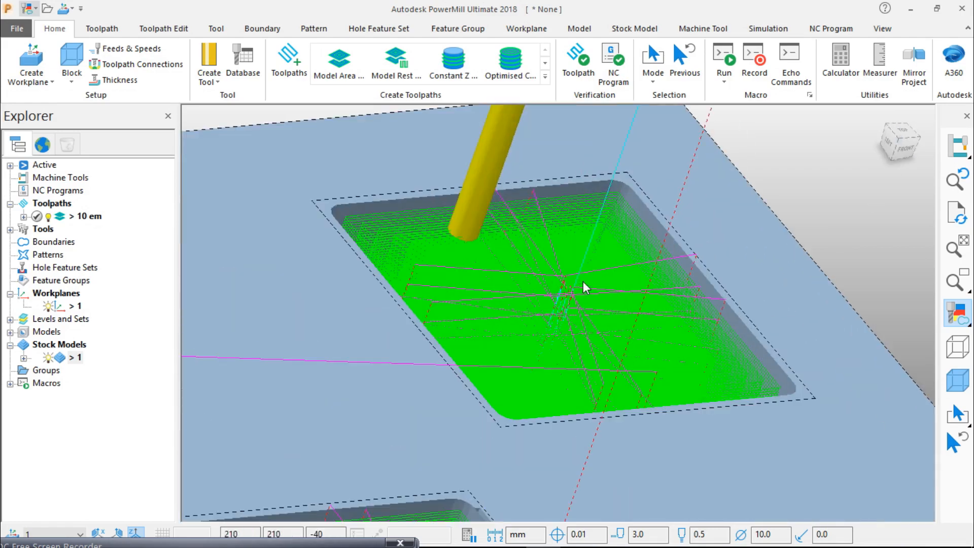
{"action": "scroll", "coordinate": [583, 281], "scroll_direction": "down", "scroll_amount": 5}
{"action": "left_click", "coordinate": [901, 133]}
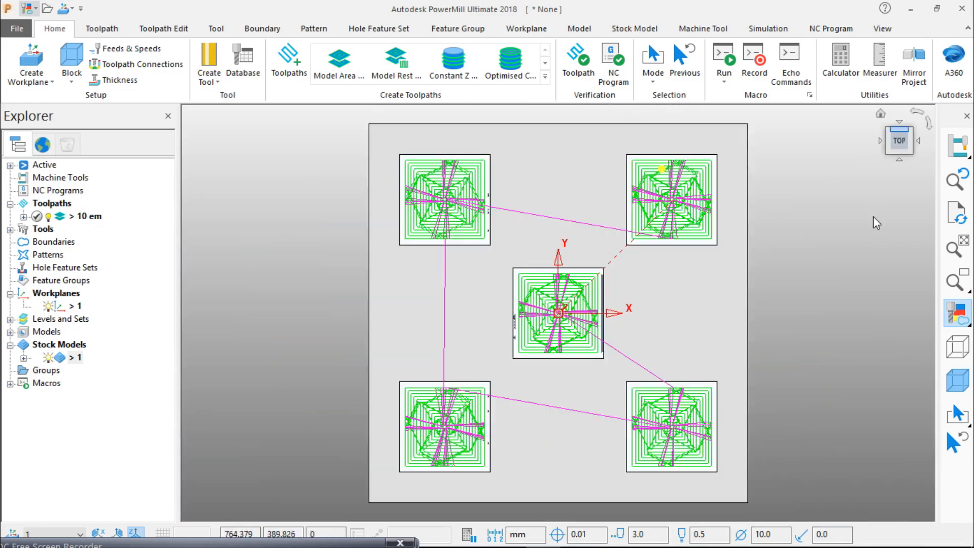
{"action": "middle_click_drag", "start_coordinate": [643, 287], "coordinate": [707, 184]}
{"action": "scroll", "coordinate": [662, 242], "scroll_direction": "up", "scroll_amount": 5}
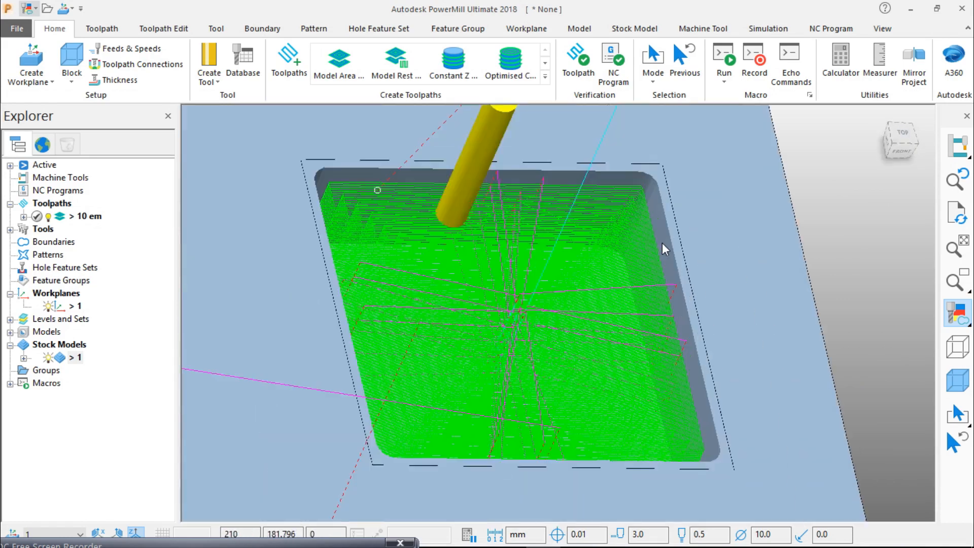
{"action": "scroll", "coordinate": [662, 242], "scroll_direction": "down", "scroll_amount": 5}
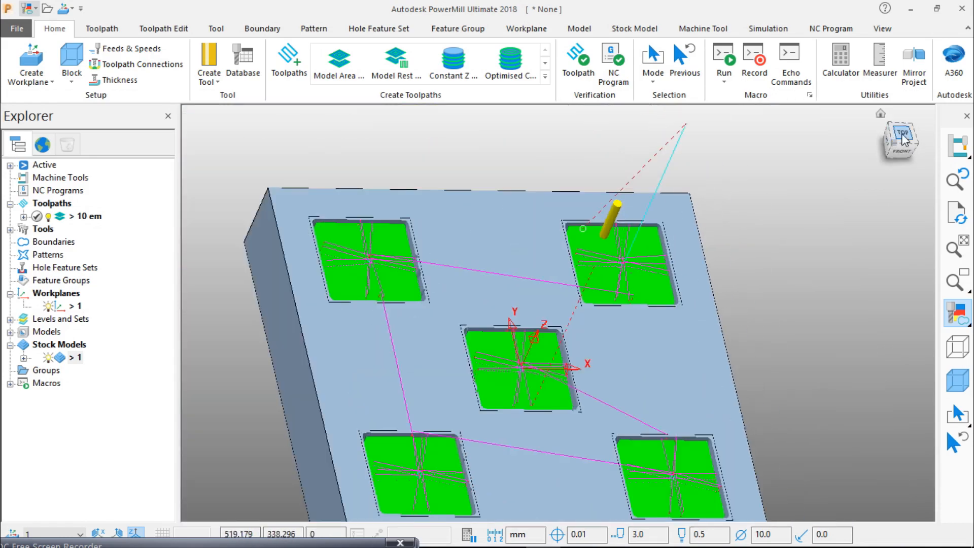
{"action": "left_click", "coordinate": [901, 134]}
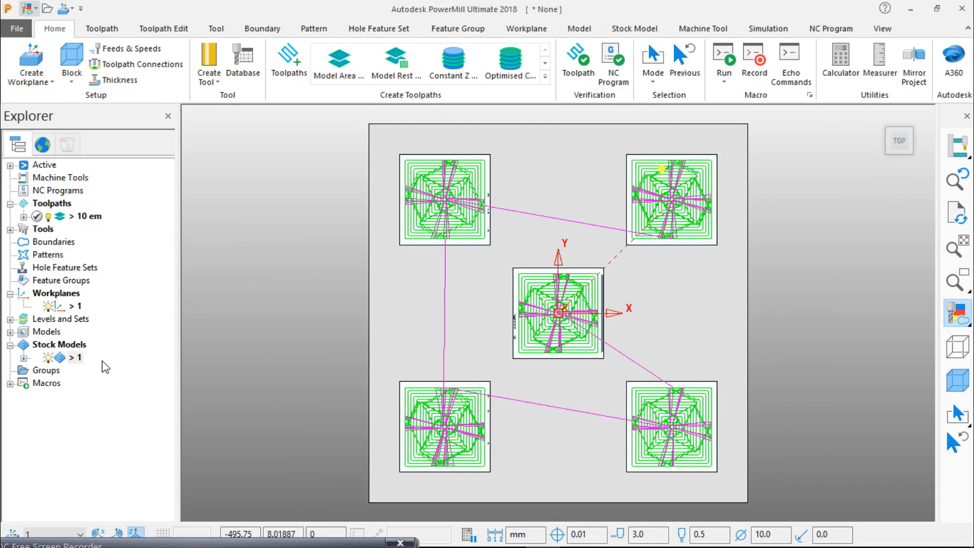
{"action": "middle_click_drag", "start_coordinate": [615, 350], "coordinate": [718, 215]}
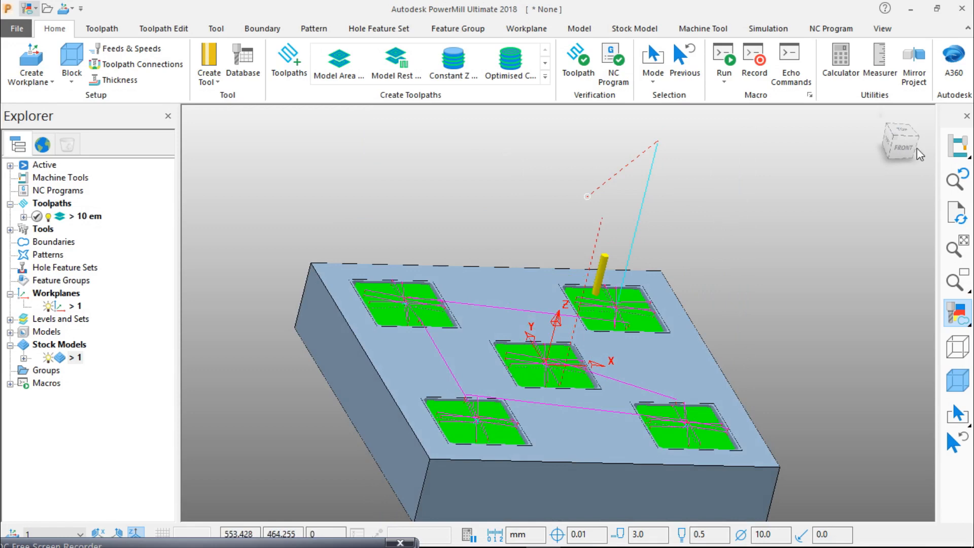
{"action": "left_click", "coordinate": [906, 133]}
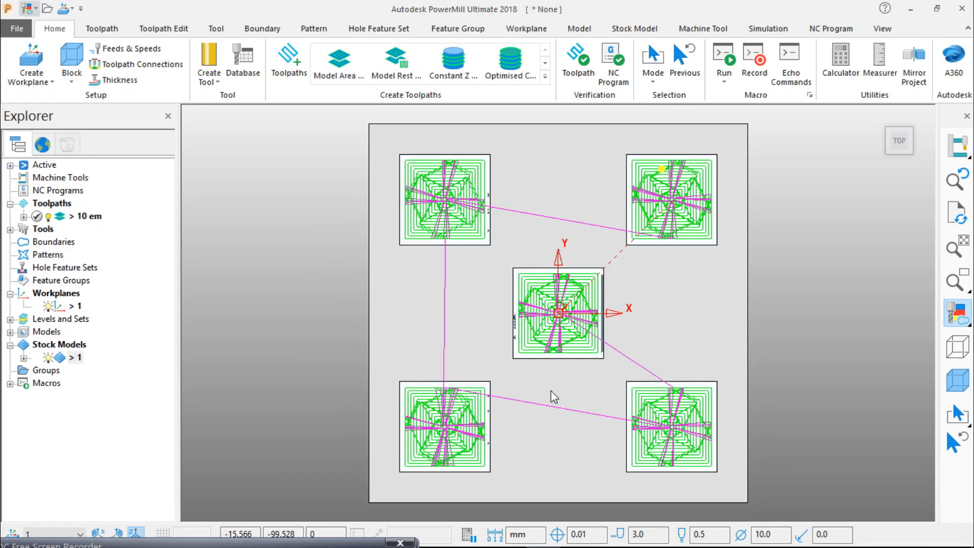
{"action": "middle_click_drag", "start_coordinate": [615, 399], "coordinate": [662, 307]}
{"action": "scroll", "coordinate": [598, 363], "scroll_direction": "up", "scroll_amount": 6}
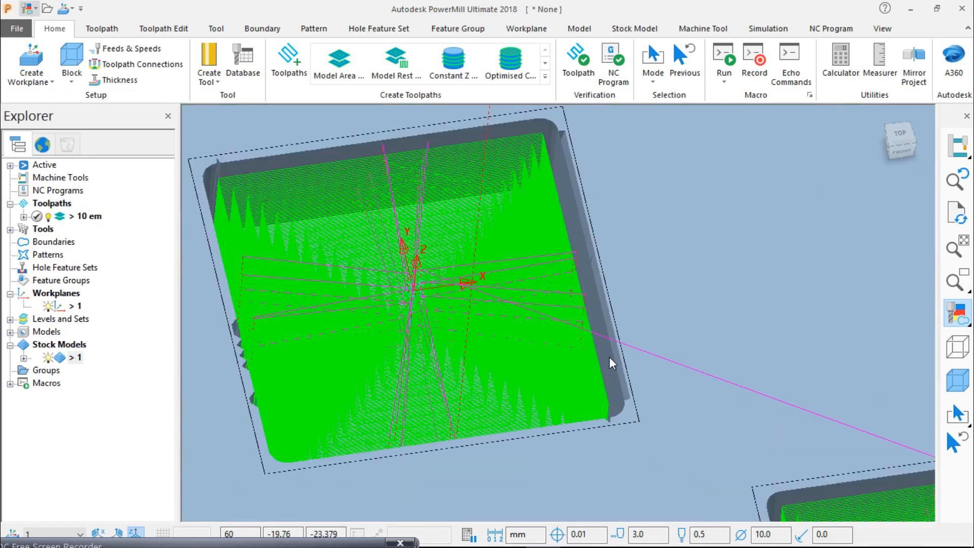
{"action": "scroll", "coordinate": [610, 357], "scroll_direction": "down", "scroll_amount": 2}
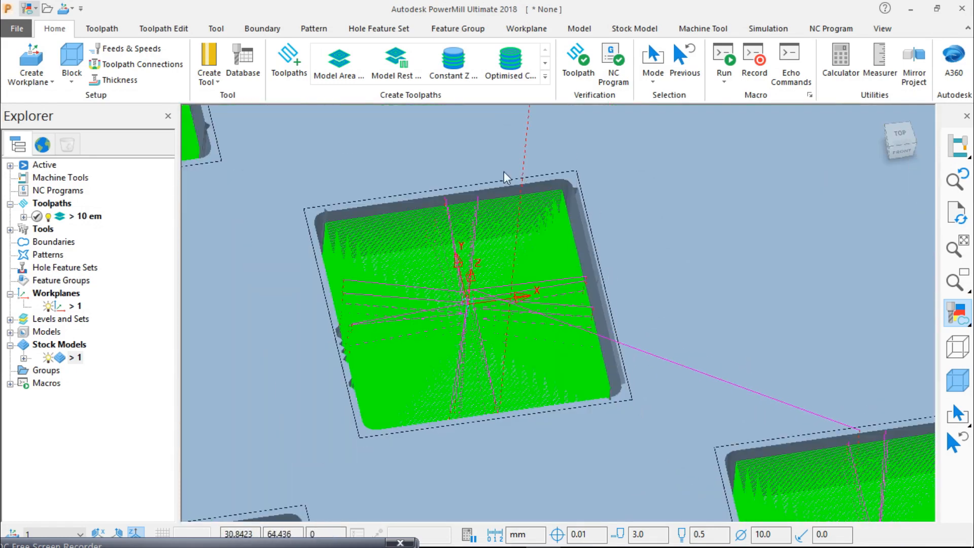
Review the thickness, stepover and stepdown in the 10 em toolpath's Model Area Clearance settings and close them without changes
{"action": "right_click", "coordinate": [85, 216]}
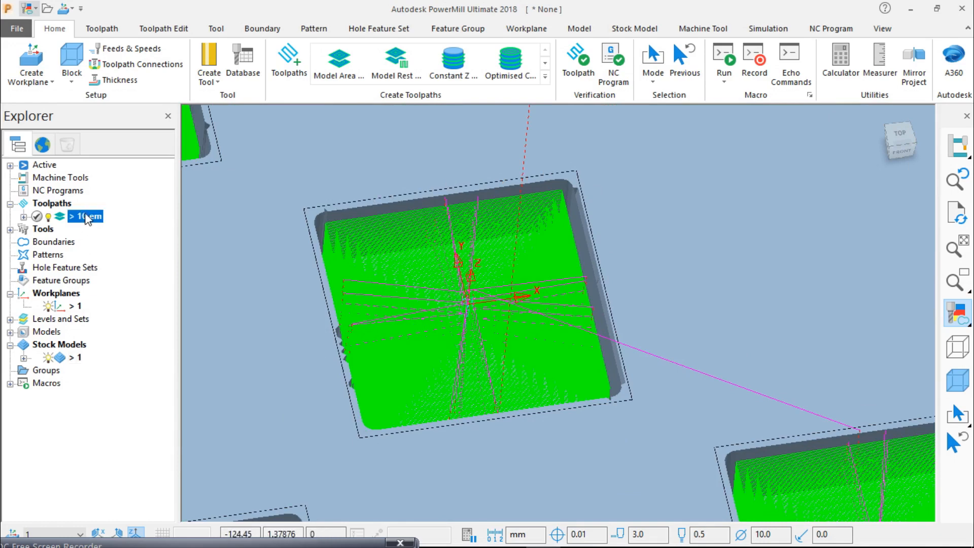
{"action": "left_click", "coordinate": [169, 115]}
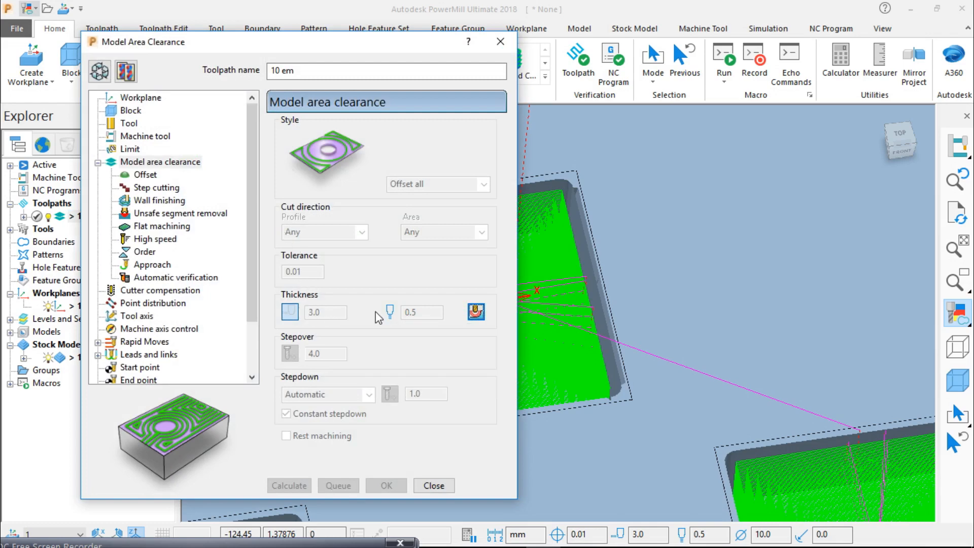
{"action": "left_click", "coordinate": [500, 42]}
Export the stock model to the Desktop as a Stereo Lithography Triangles (*.stl) file named forging
{"action": "scroll", "coordinate": [602, 315], "scroll_direction": "down", "scroll_amount": 5}
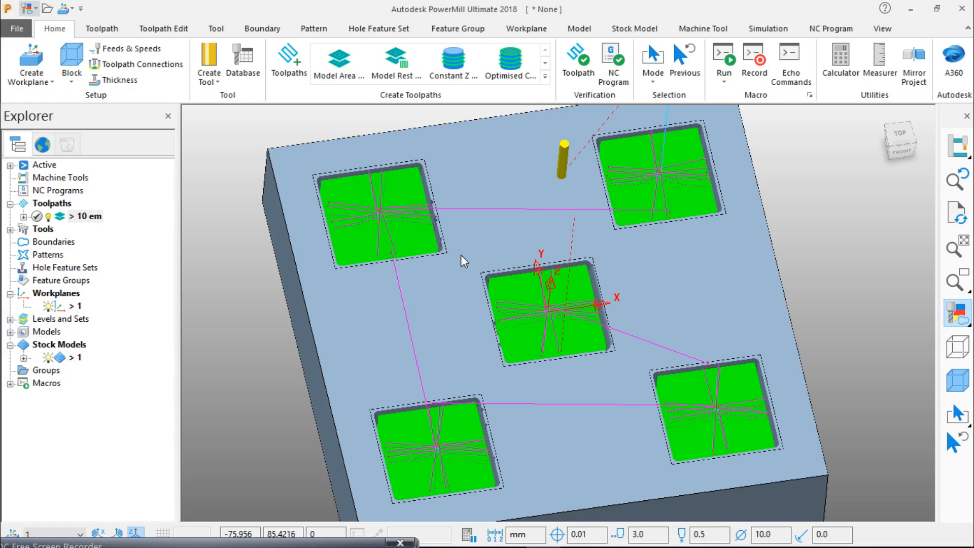
{"action": "left_click", "coordinate": [900, 142]}
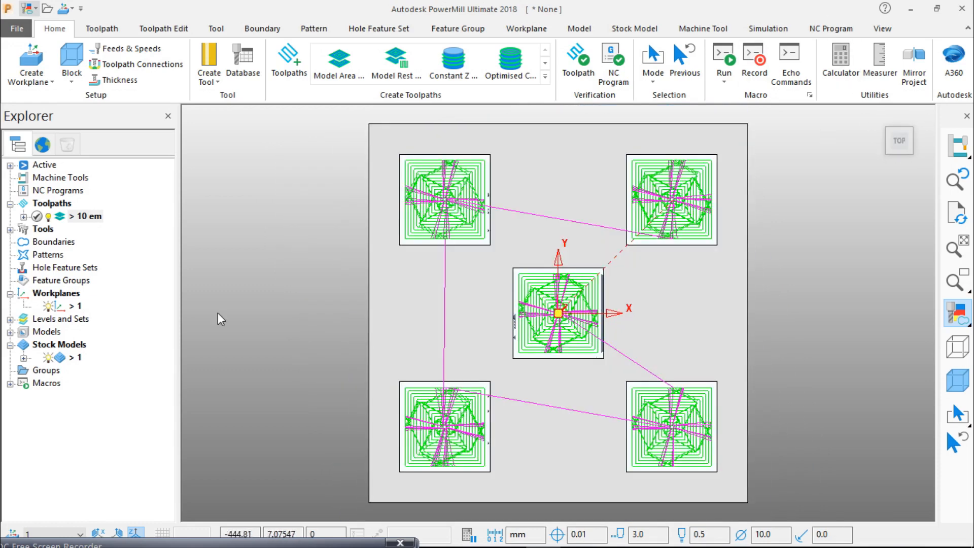
{"action": "right_click", "coordinate": [74, 358]}
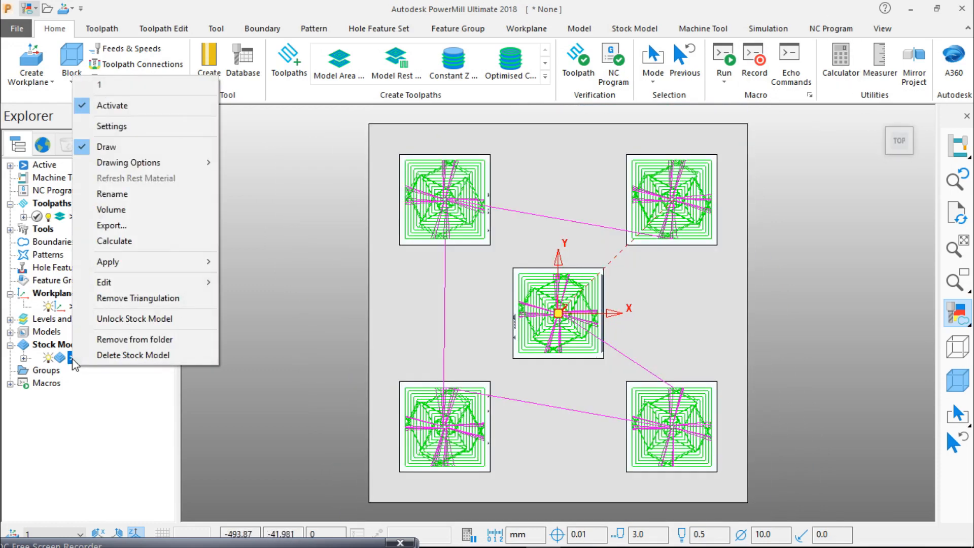
{"action": "left_click", "coordinate": [142, 227]}
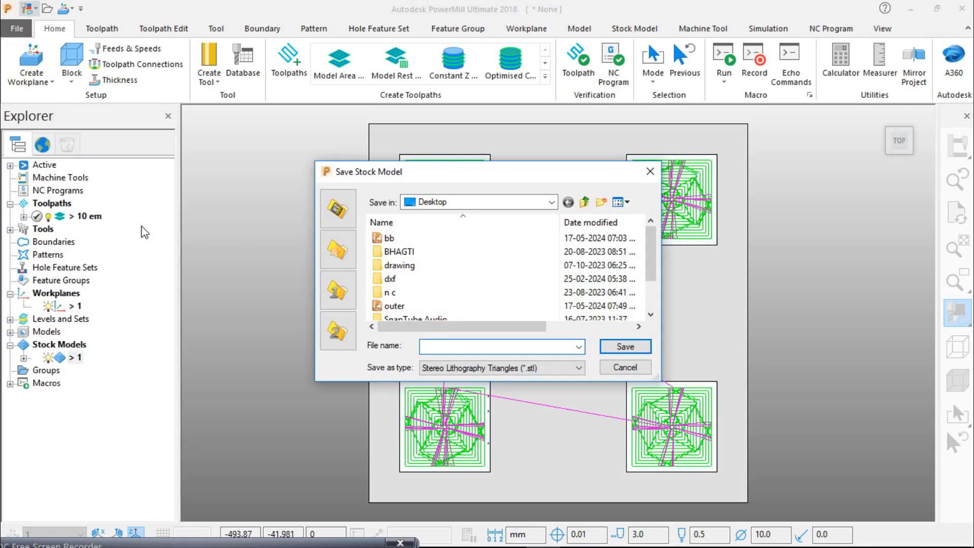
{"action": "left_click", "coordinate": [579, 368]}
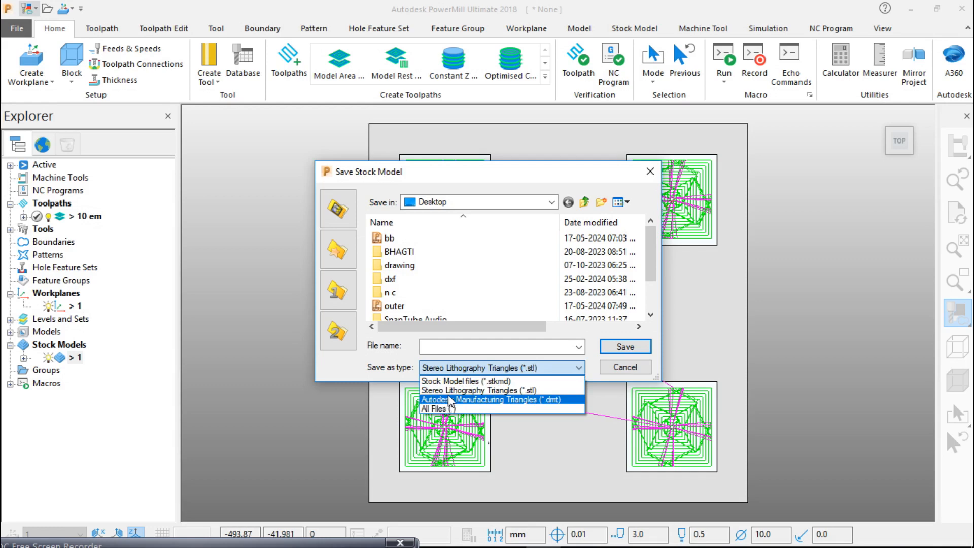
{"action": "left_click", "coordinate": [528, 391]}
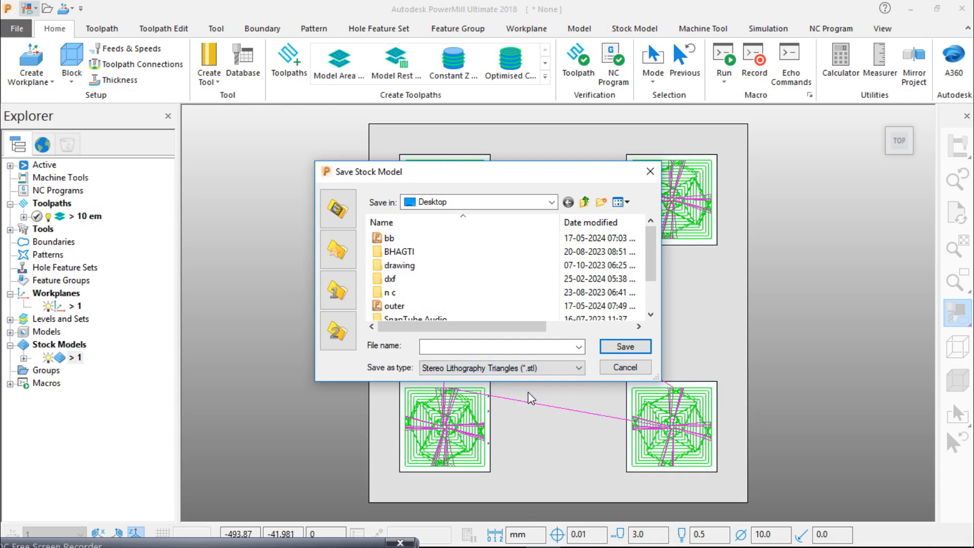
{"action": "left_click", "coordinate": [497, 347]}
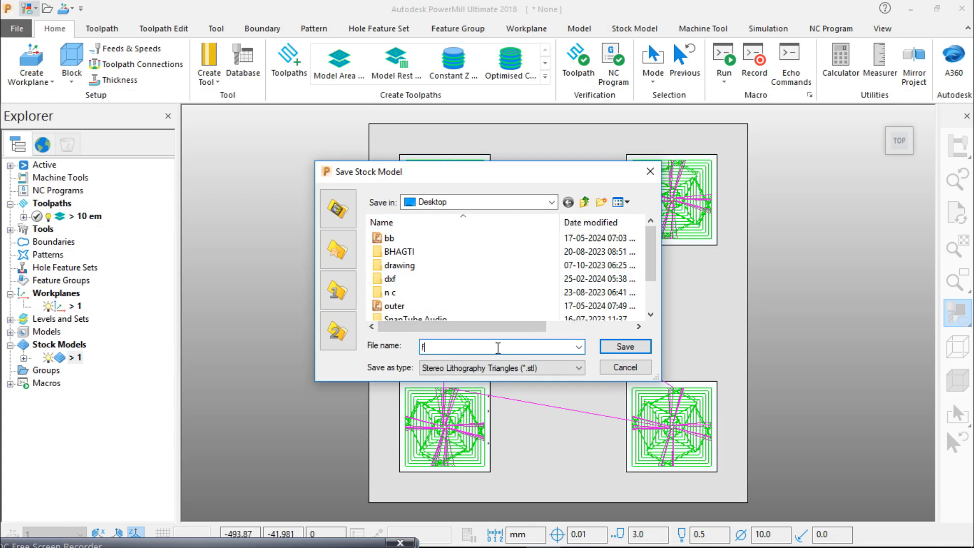
{"action": "type", "text": "orging"}
{"action": "left_click", "coordinate": [626, 346]}
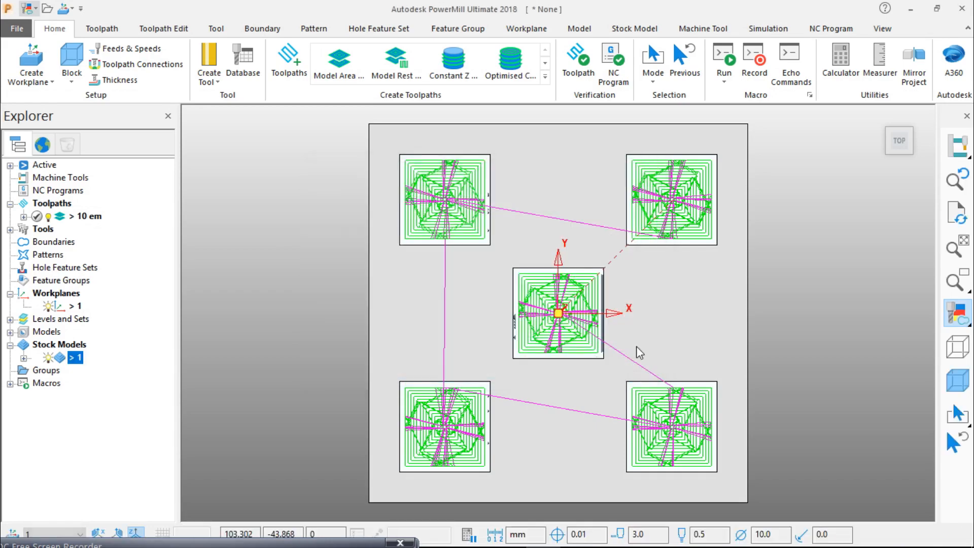
{"action": "middle_click_drag", "start_coordinate": [642, 347], "coordinate": [667, 236]}
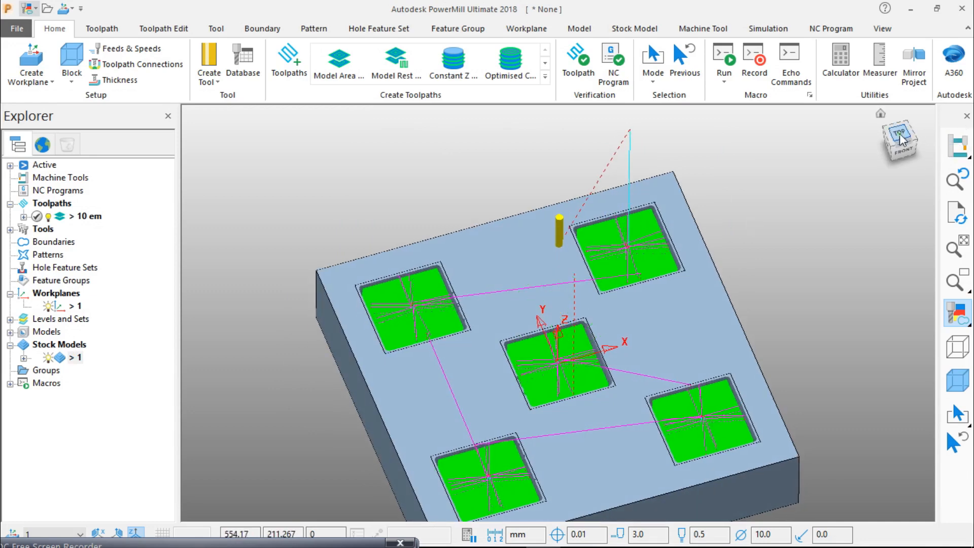
Delete stock model 1 and the 10 em toolpath, leaving only the plate model, tool and workplane
{"action": "left_click", "coordinate": [899, 135]}
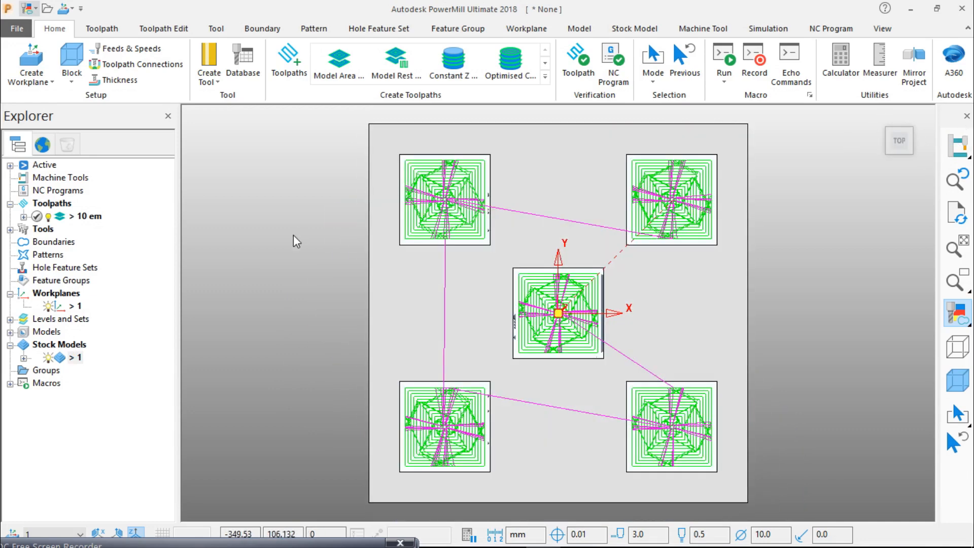
{"action": "right_click", "coordinate": [72, 218]}
{"action": "left_click", "coordinate": [163, 538]}
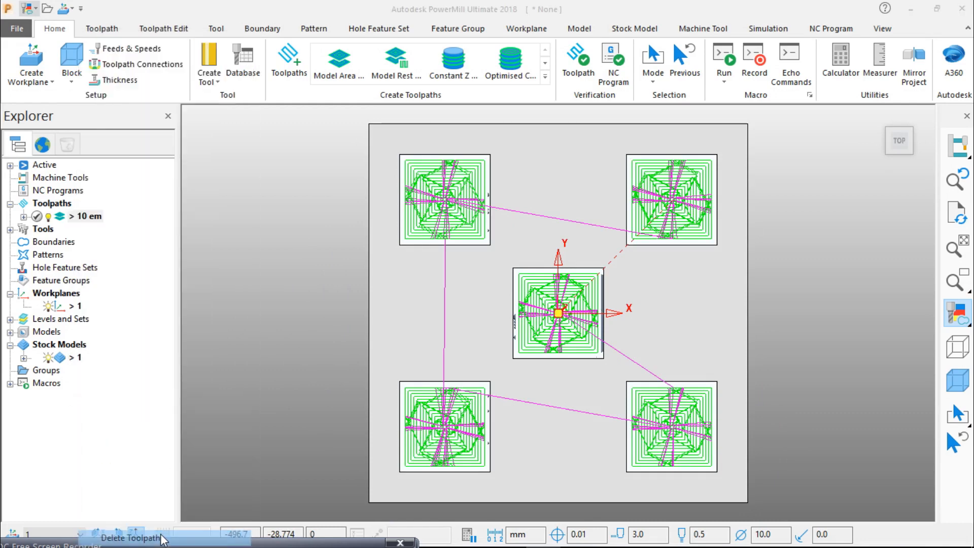
{"action": "left_click", "coordinate": [199, 527]}
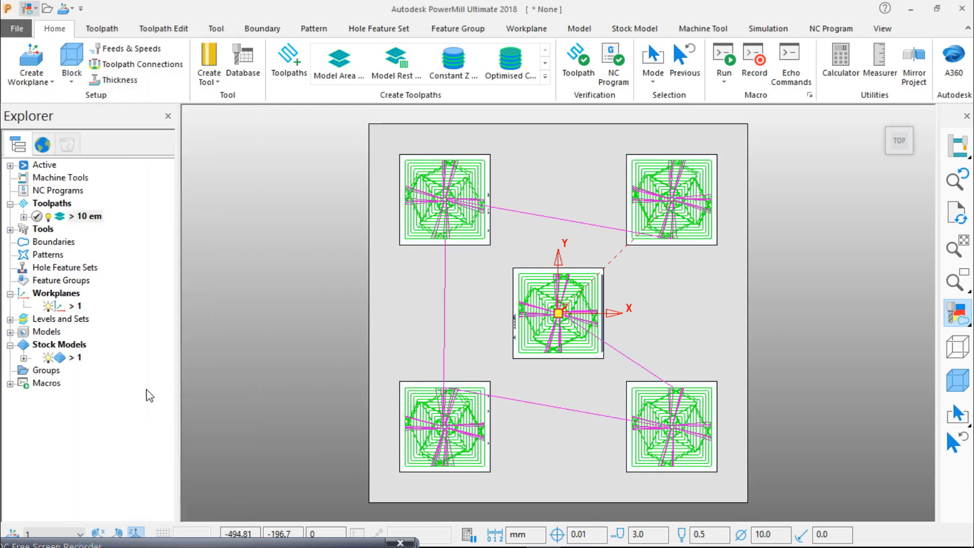
{"action": "right_click", "coordinate": [81, 360]}
{"action": "left_click", "coordinate": [154, 352]}
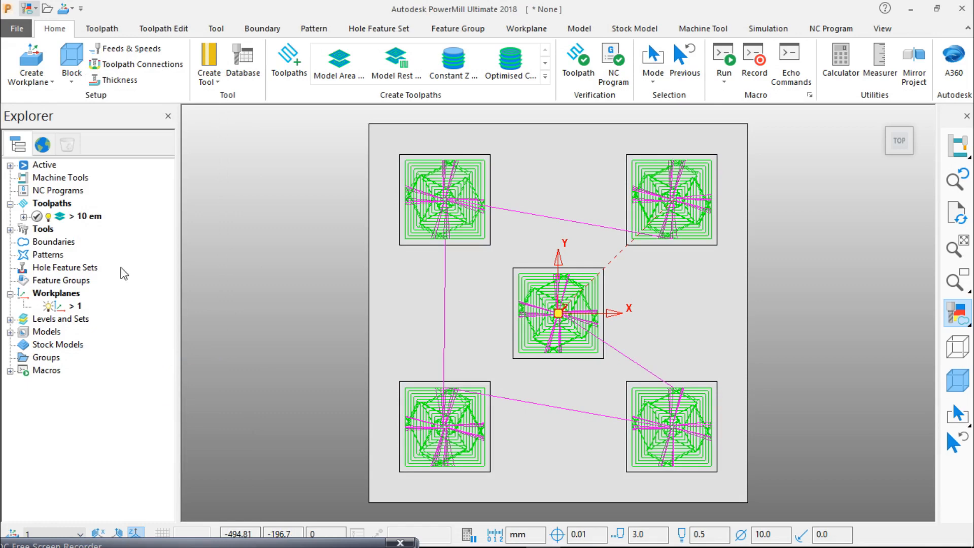
{"action": "right_click", "coordinate": [79, 218]}
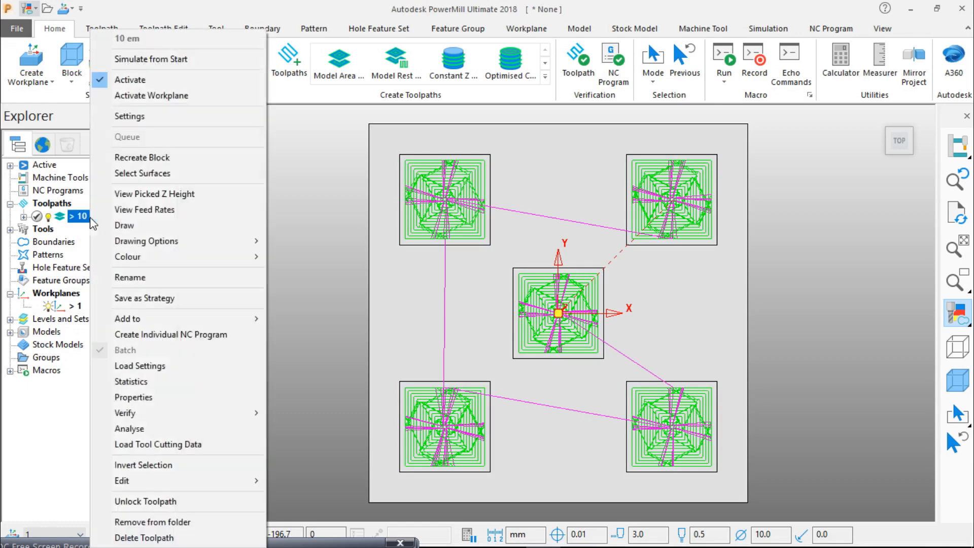
{"action": "left_click", "coordinate": [197, 537]}
{"action": "middle_click_drag", "start_coordinate": [282, 403], "coordinate": [888, 251]}
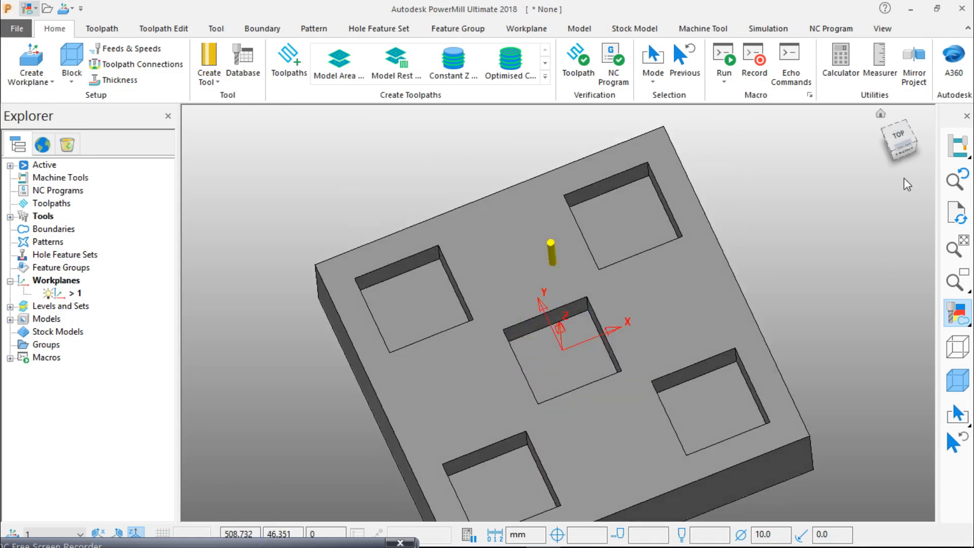
{"action": "left_click", "coordinate": [899, 135]}
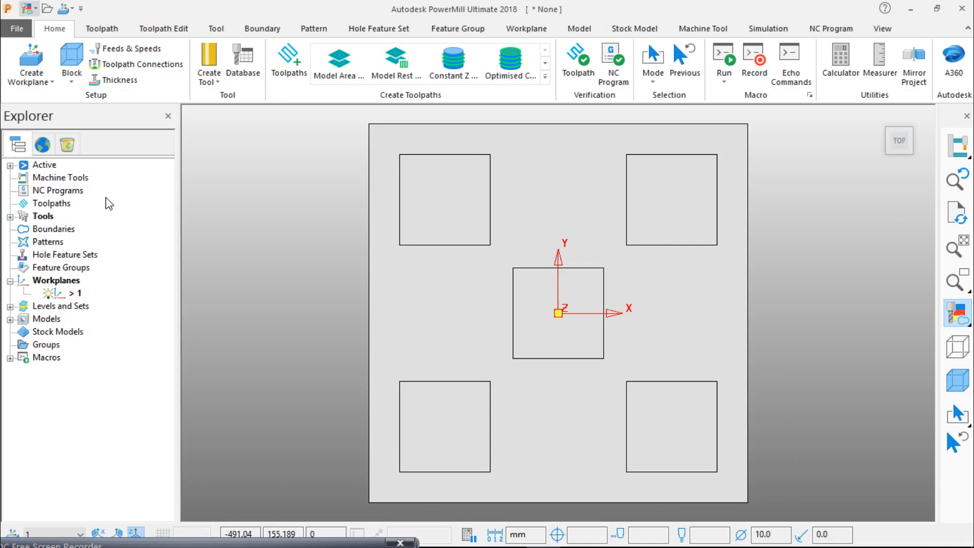
Check the Desktop for the exported forging file and return to PowerMill
{"action": "middle_click_drag", "start_coordinate": [513, 350], "coordinate": [599, 258]}
{"action": "scroll", "coordinate": [599, 259], "scroll_direction": "down", "scroll_amount": 2}
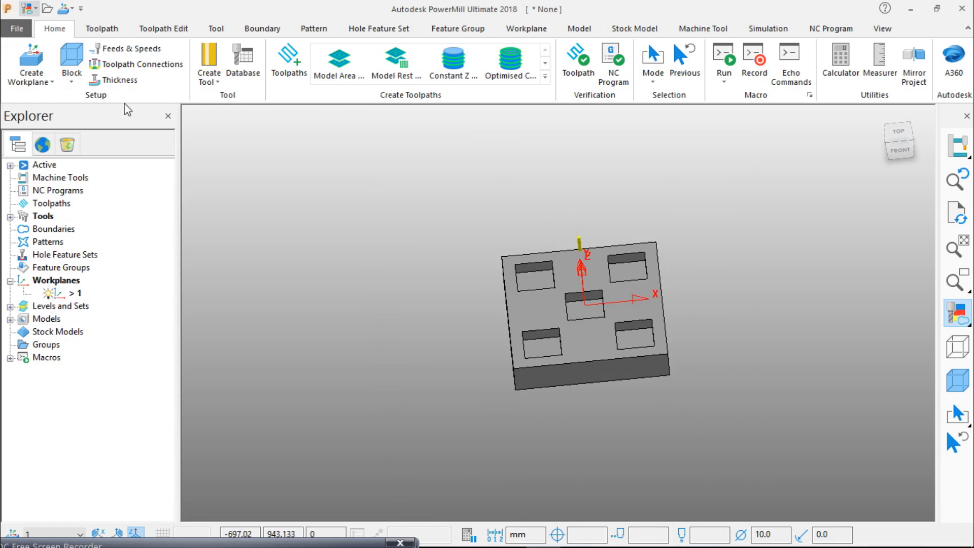
{"action": "left_click", "coordinate": [71, 83]}
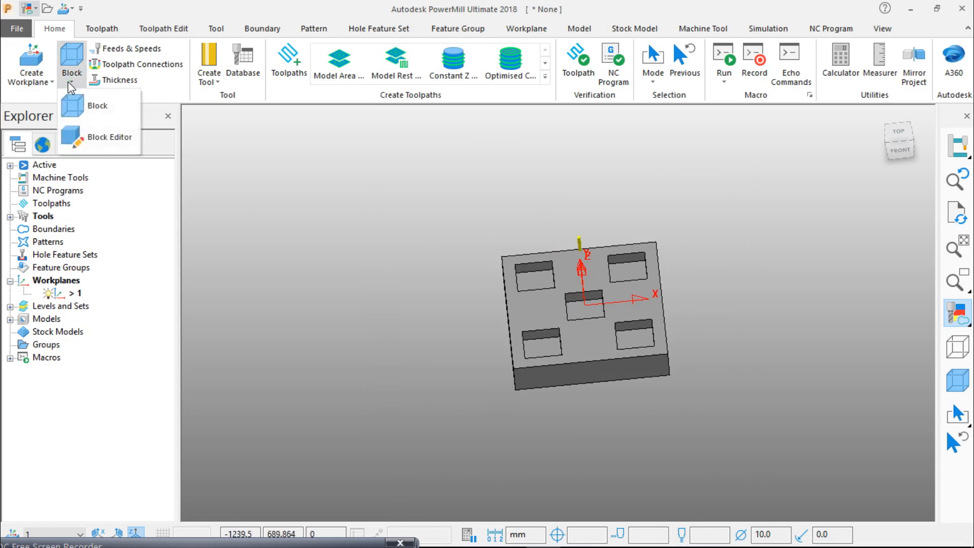
{"action": "left_click", "coordinate": [413, 354]}
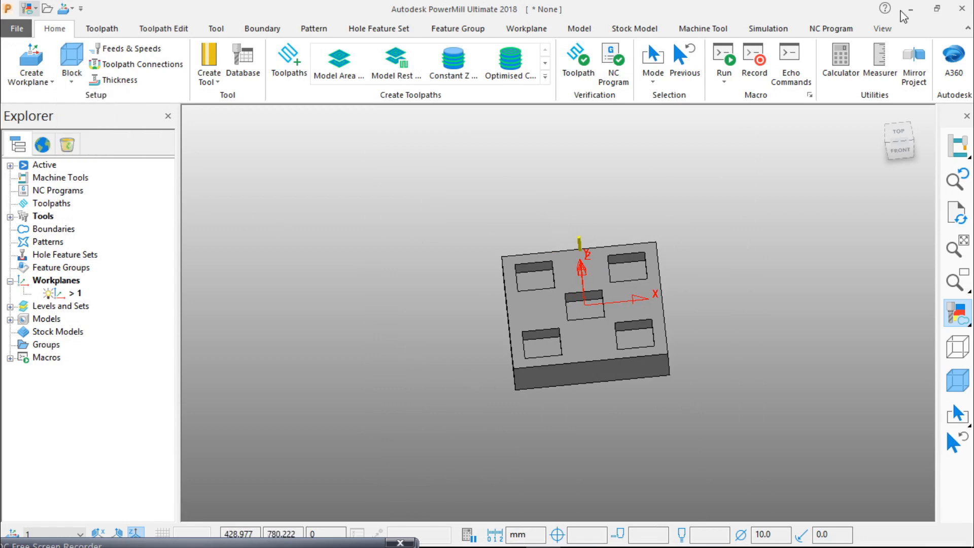
{"action": "left_click", "coordinate": [909, 6]}
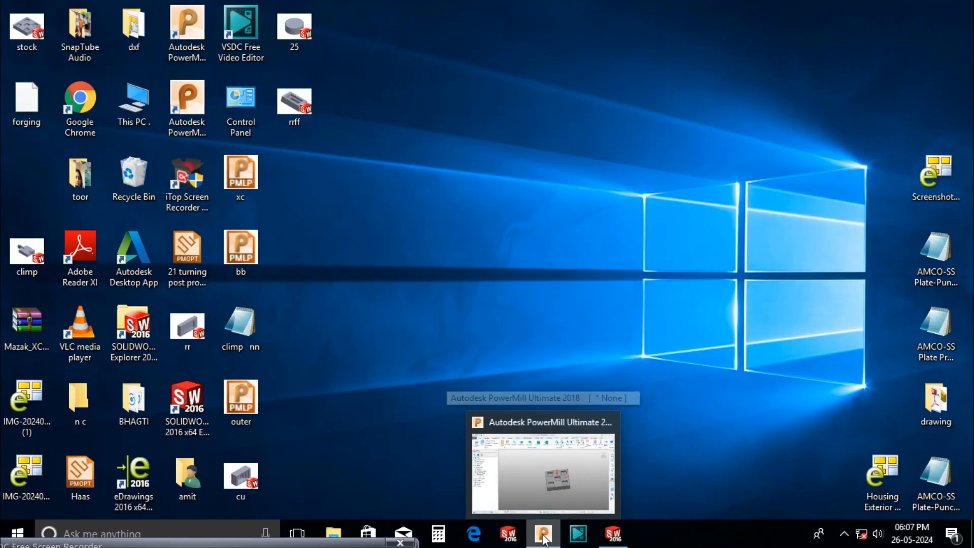
{"action": "left_click", "coordinate": [542, 536]}
Define the block by Triangles and load the forging file from the Desktop as its shape
{"action": "left_click", "coordinate": [73, 80]}
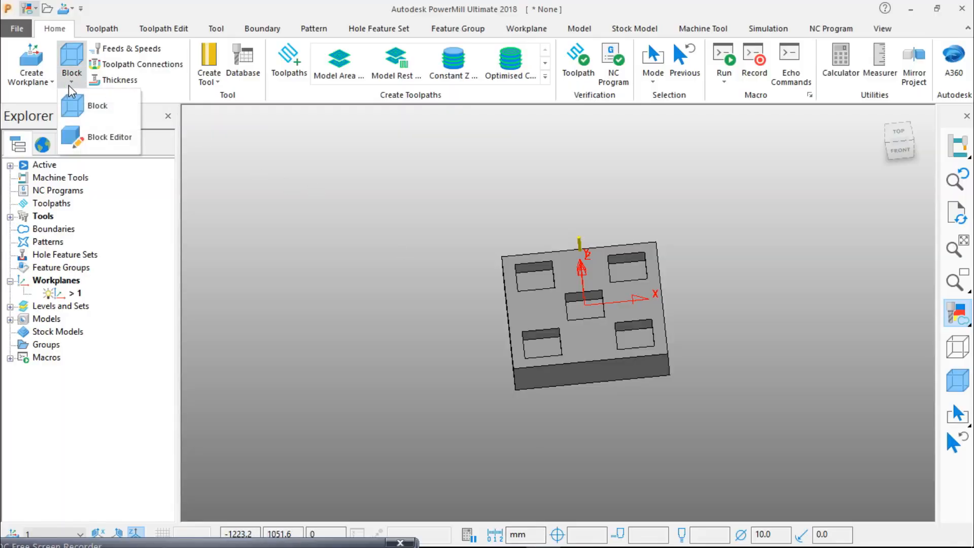
{"action": "left_click", "coordinate": [95, 106]}
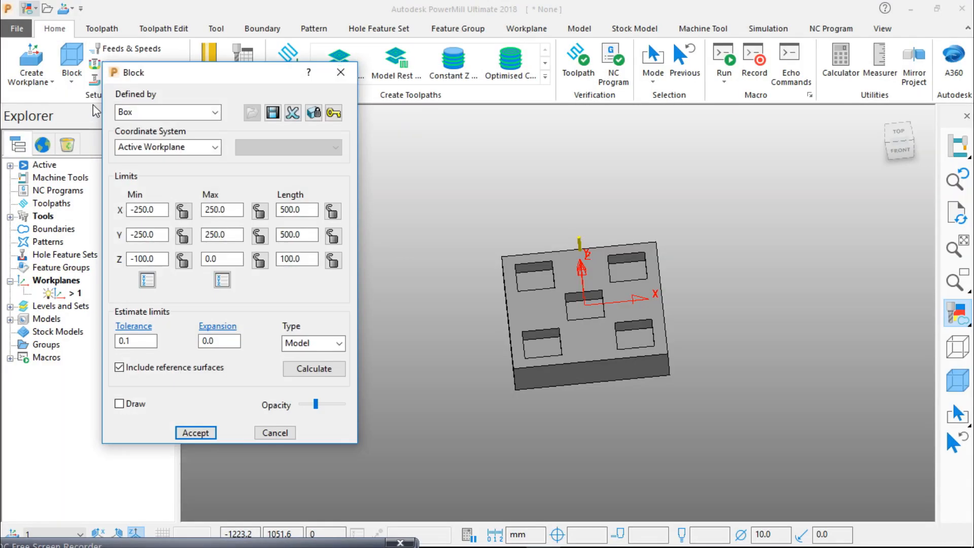
{"action": "left_click", "coordinate": [213, 112]}
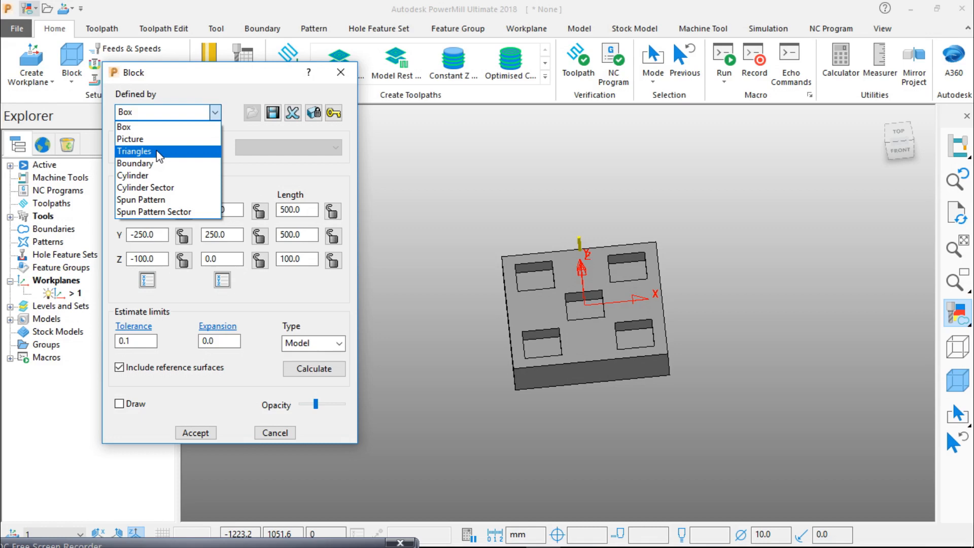
{"action": "left_click", "coordinate": [158, 152]}
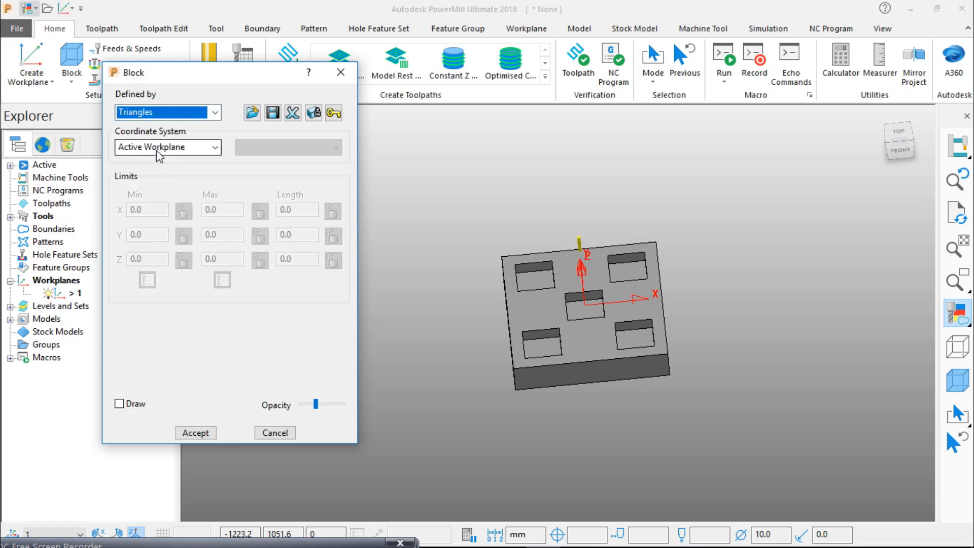
{"action": "left_click", "coordinate": [251, 113]}
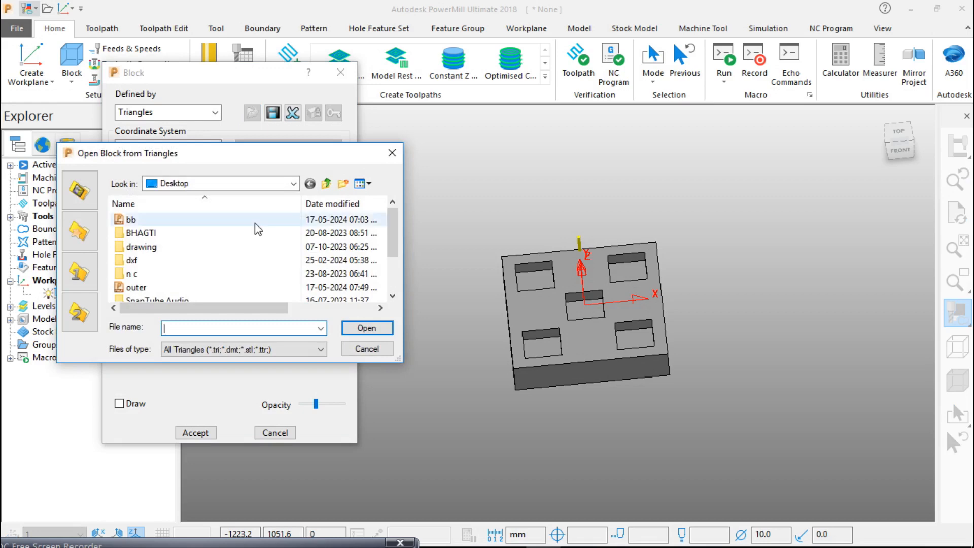
{"action": "scroll", "coordinate": [251, 263], "scroll_direction": "down", "scroll_amount": 2}
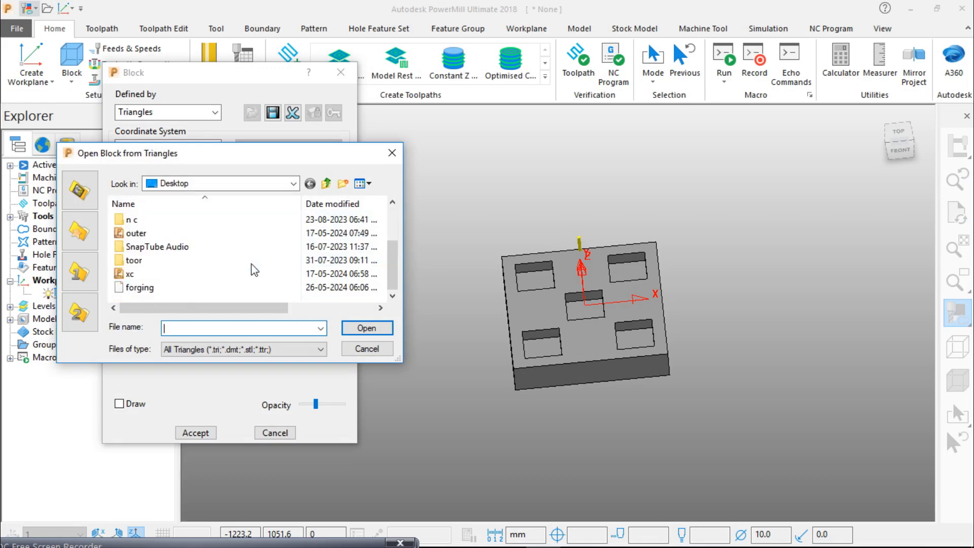
{"action": "left_click", "coordinate": [141, 288]}
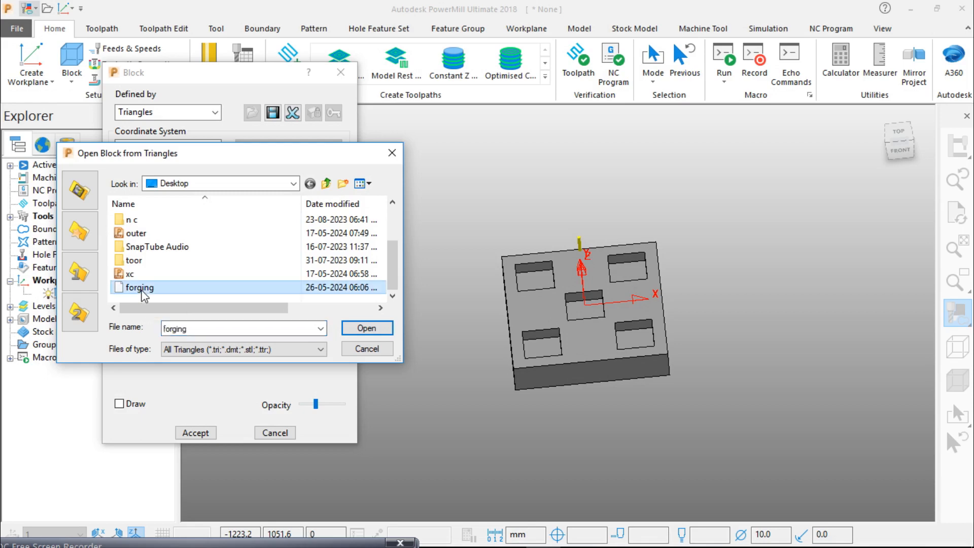
{"action": "left_click", "coordinate": [385, 330]}
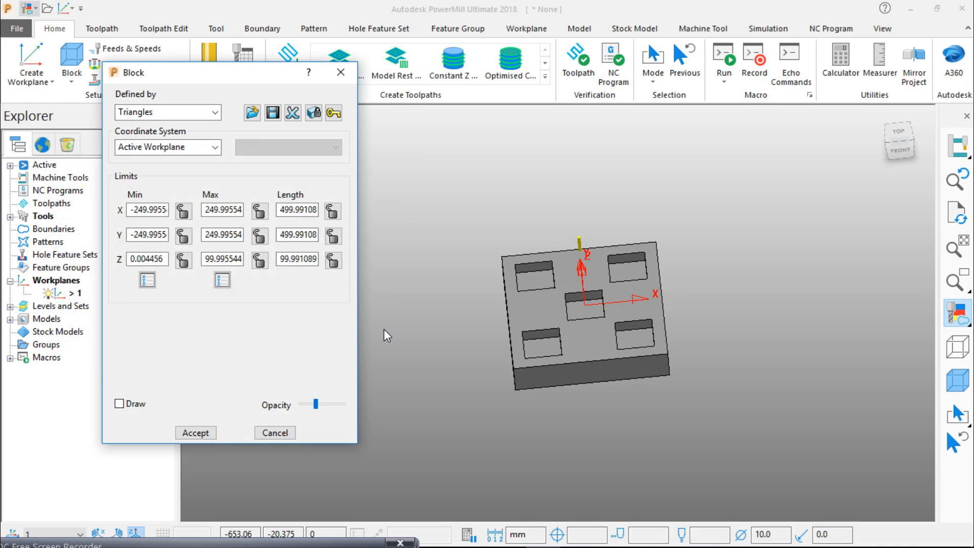
Show the block, set its coordinate system to Global Transform so it aligns with the plate, and accept it
{"action": "left_click", "coordinate": [957, 379]}
{"action": "middle_click_drag", "start_coordinate": [669, 334], "coordinate": [637, 297]}
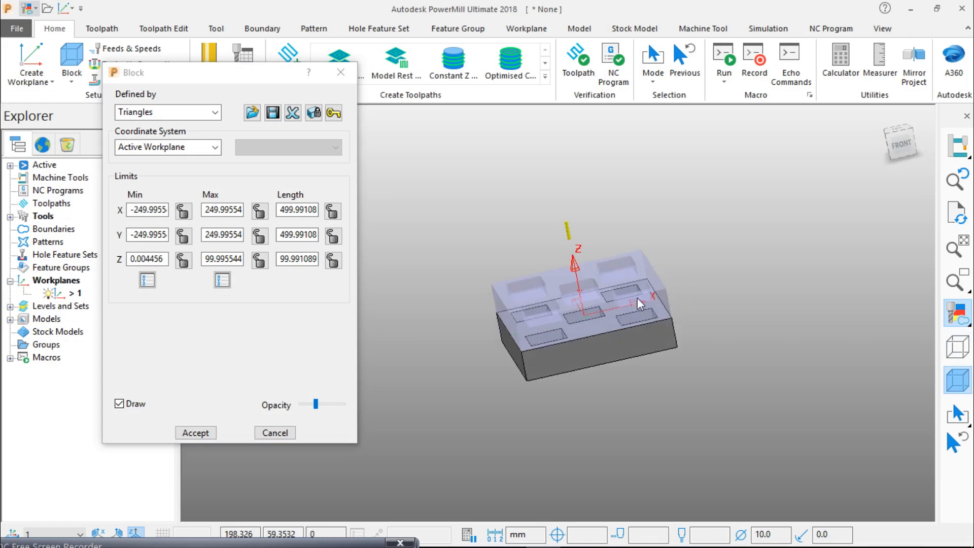
{"action": "scroll", "coordinate": [624, 293], "scroll_direction": "up", "scroll_amount": 5}
{"action": "scroll", "coordinate": [624, 292], "scroll_direction": "down", "scroll_amount": 5}
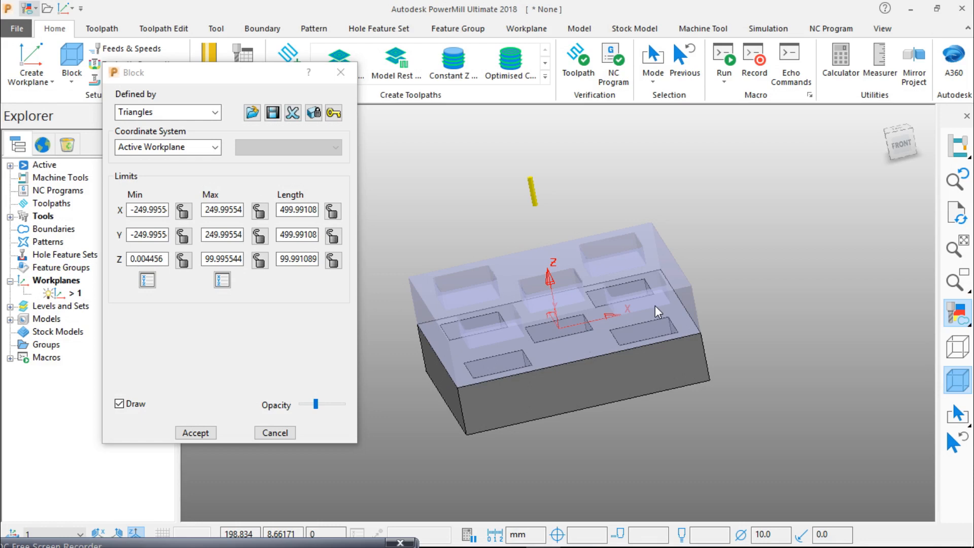
{"action": "left_click", "coordinate": [215, 147]}
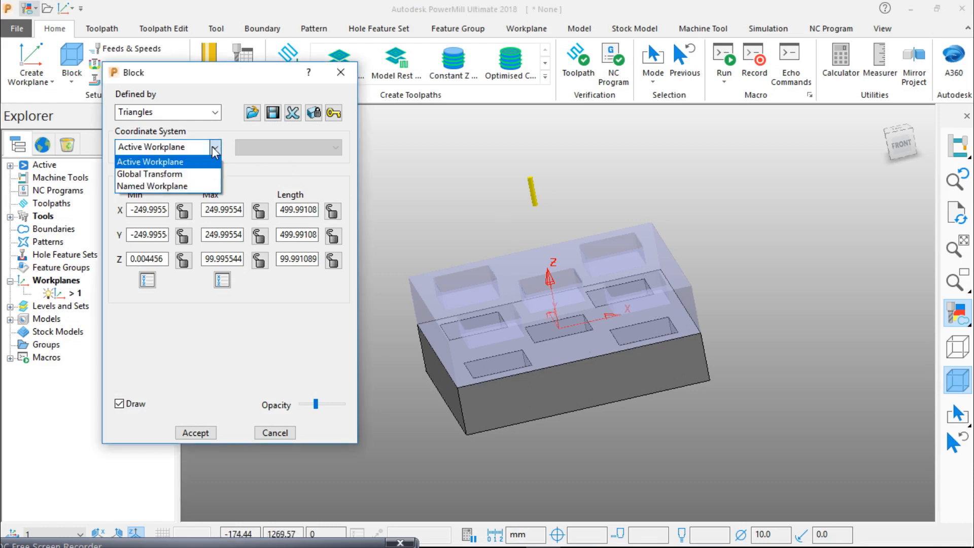
{"action": "left_click", "coordinate": [172, 174]}
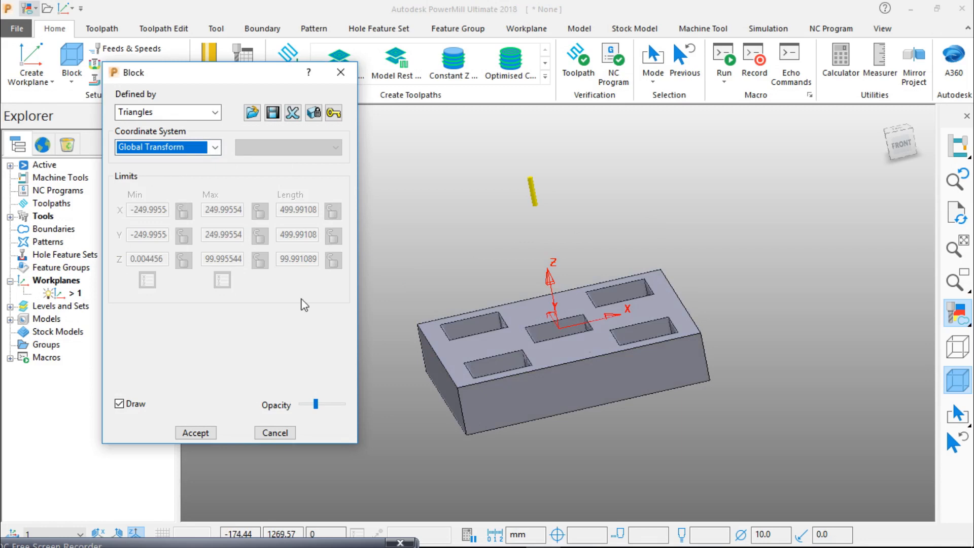
{"action": "left_click", "coordinate": [208, 430]}
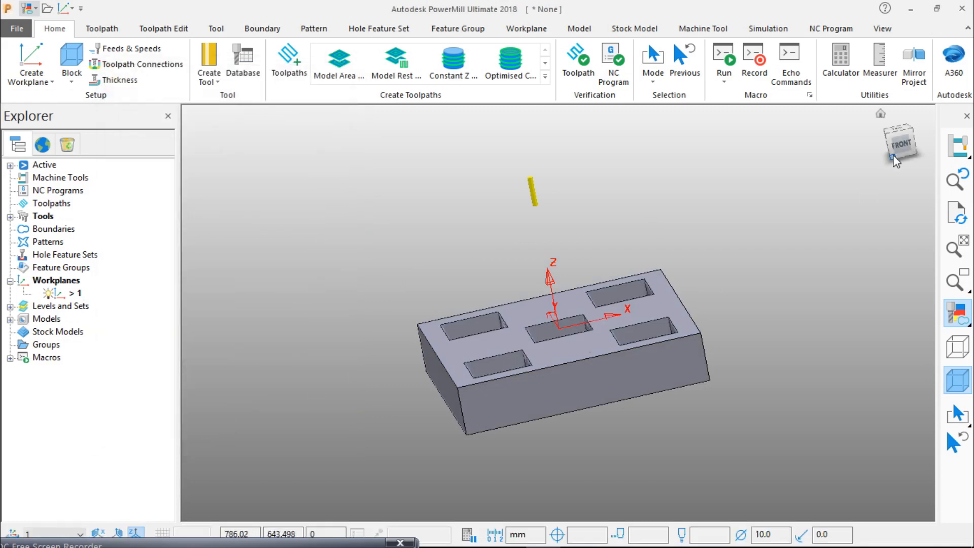
Compare the triangle block with the plate's pockets from the top, close up at the central pocket and with the block hidden and shown
{"action": "left_click", "coordinate": [880, 120]}
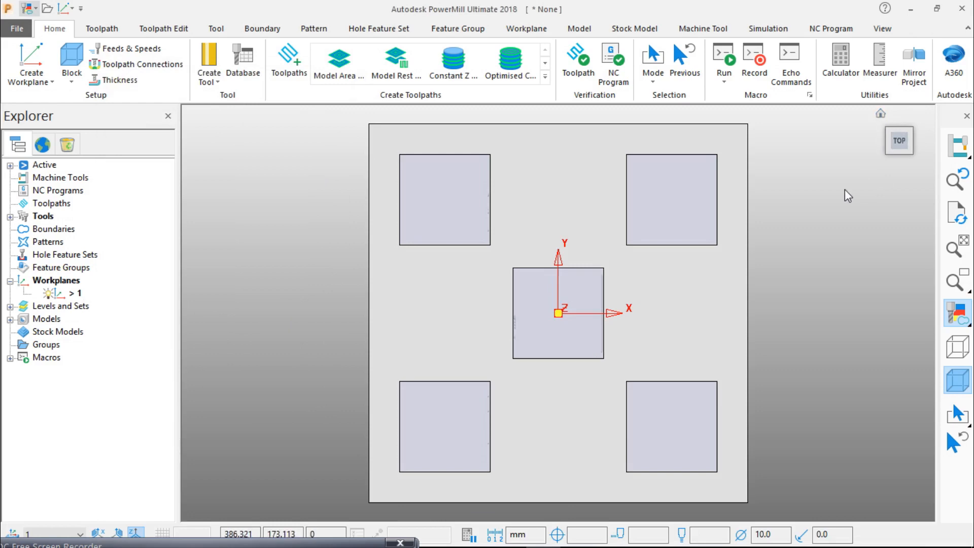
{"action": "scroll", "coordinate": [674, 240], "scroll_direction": "up", "scroll_amount": 5}
{"action": "scroll", "coordinate": [674, 240], "scroll_direction": "down", "scroll_amount": 6}
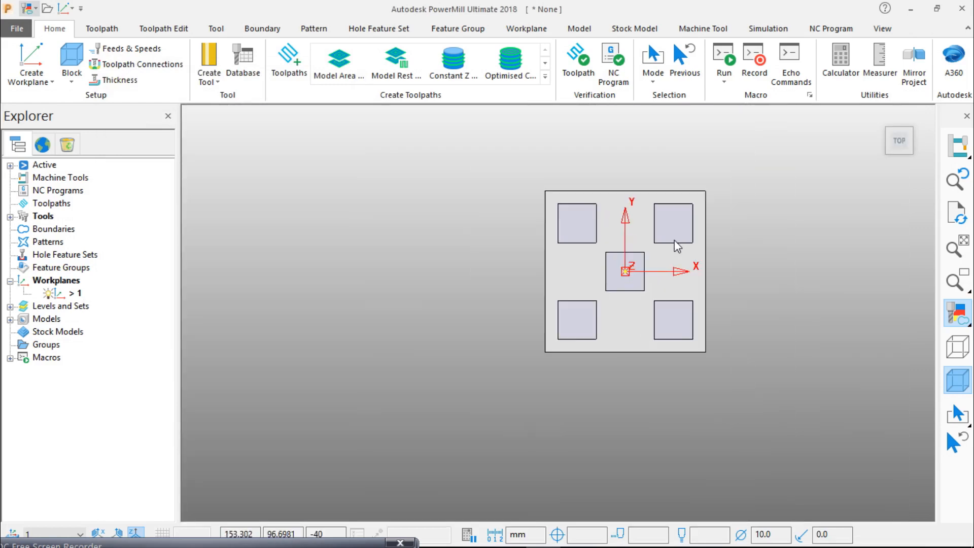
{"action": "scroll", "coordinate": [674, 253], "scroll_direction": "up", "scroll_amount": 4}
{"action": "scroll", "coordinate": [567, 295], "scroll_direction": "up", "scroll_amount": 3}
{"action": "scroll", "coordinate": [568, 296], "scroll_direction": "up", "scroll_amount": 1}
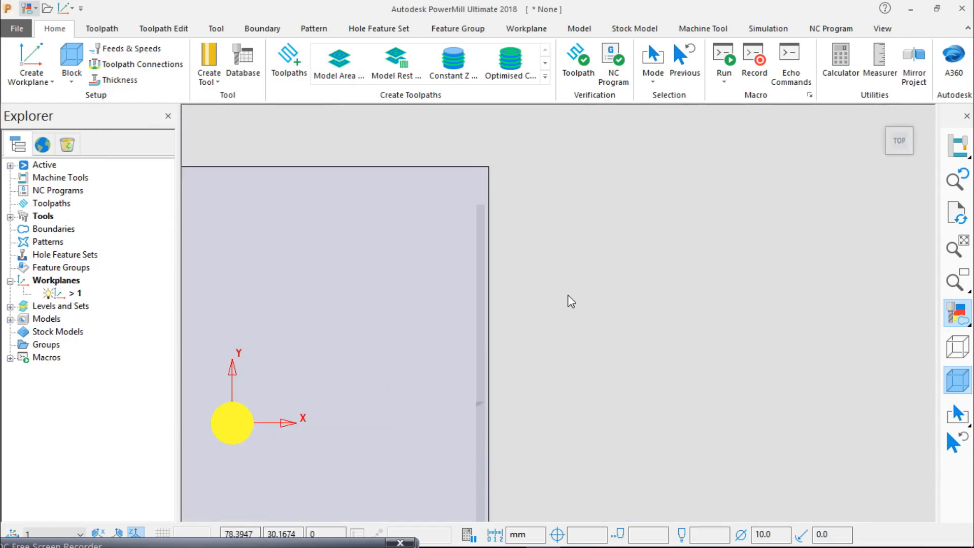
{"action": "scroll", "coordinate": [568, 296], "scroll_direction": "down", "scroll_amount": 4}
{"action": "left_click", "coordinate": [955, 378]}
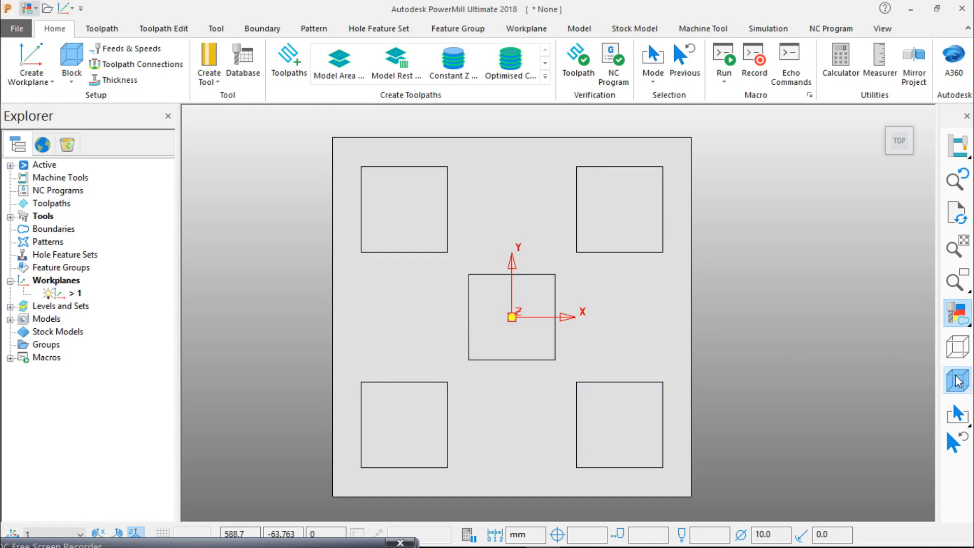
{"action": "left_click", "coordinate": [956, 378]}
Turn off the plate model's shading and examine the remaining stock on the block's pocket walls and corners
{"action": "left_click", "coordinate": [951, 310]}
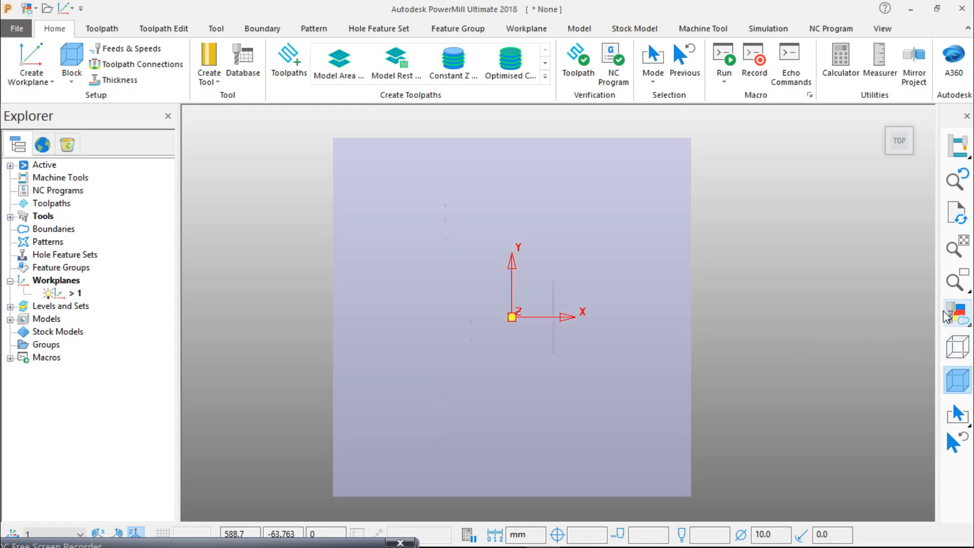
{"action": "mouse_move", "coordinate": [627, 345]}
{"action": "middle_mouse_down"}
{"action": "mouse_move", "coordinate": [644, 194]}
{"action": "mouse_move", "coordinate": [653, 190]}
{"action": "middle_mouse_up"}
{"action": "scroll", "coordinate": [488, 397], "scroll_direction": "up", "scroll_amount": 4}
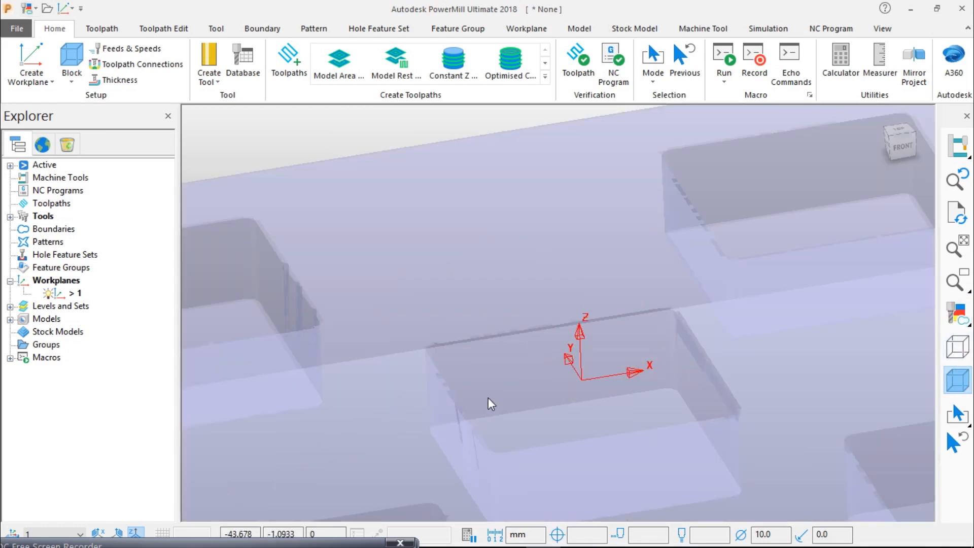
{"action": "middle_click_drag", "start_coordinate": [527, 387], "coordinate": [546, 398]}
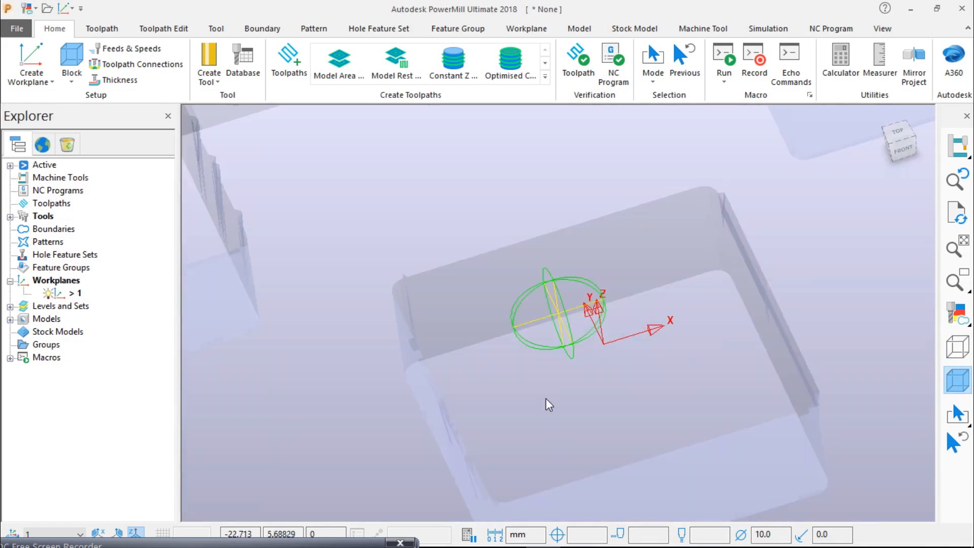
{"action": "scroll", "coordinate": [571, 349], "scroll_direction": "down", "scroll_amount": 4}
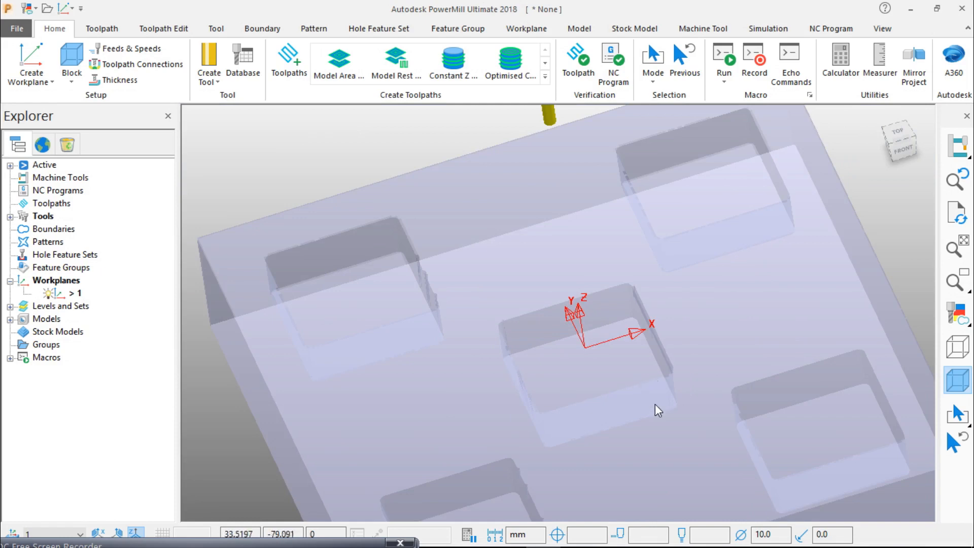
{"action": "left_click", "coordinate": [963, 380]}
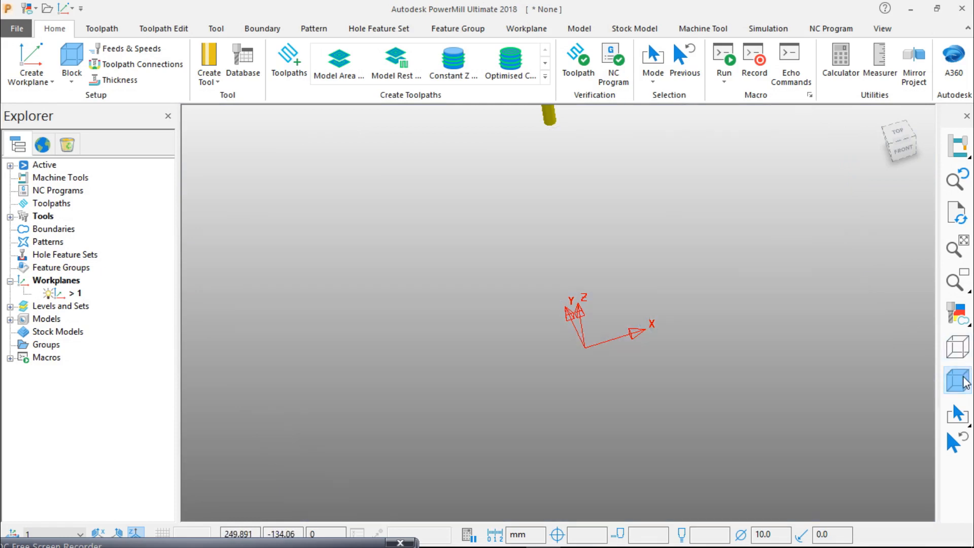
{"action": "left_click", "coordinate": [963, 380]}
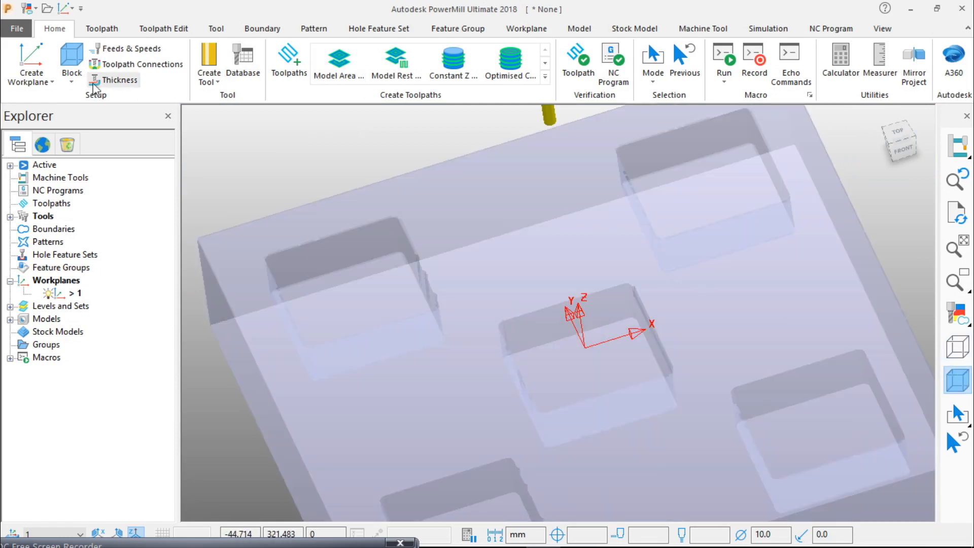
Reopen the block settings, raise the block's opacity to the maximum and shade the plate model
{"action": "left_click", "coordinate": [72, 82]}
{"action": "left_click", "coordinate": [96, 105]}
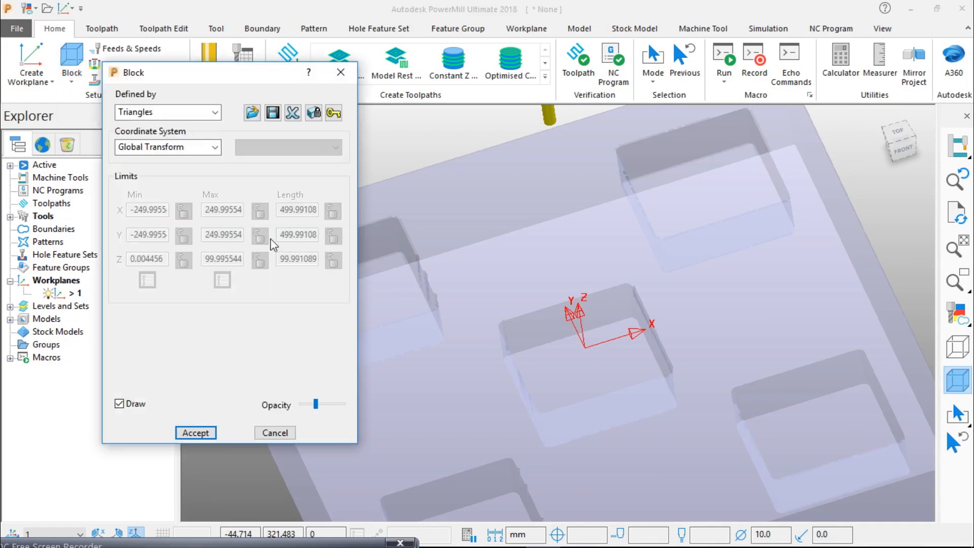
{"action": "left_click_drag", "start_coordinate": [315, 403], "coordinate": [343, 404]}
{"action": "middle_click_drag", "start_coordinate": [735, 295], "coordinate": [740, 340]}
{"action": "left_click", "coordinate": [957, 312]}
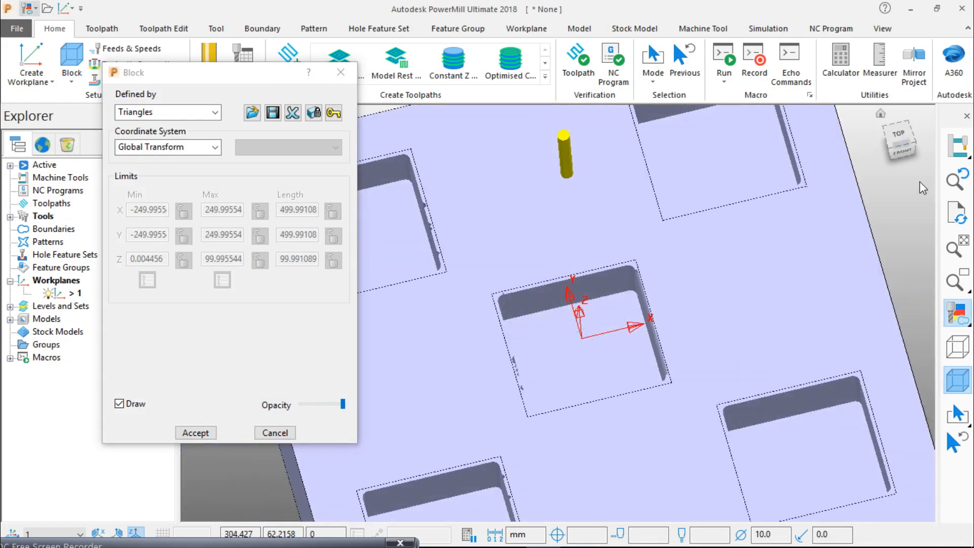
Compare the opaque block with the shaded plate from the top and at an angle, close up at the pocket walls and corners
{"action": "left_click", "coordinate": [897, 135]}
{"action": "scroll", "coordinate": [674, 343], "scroll_direction": "up", "scroll_amount": 3}
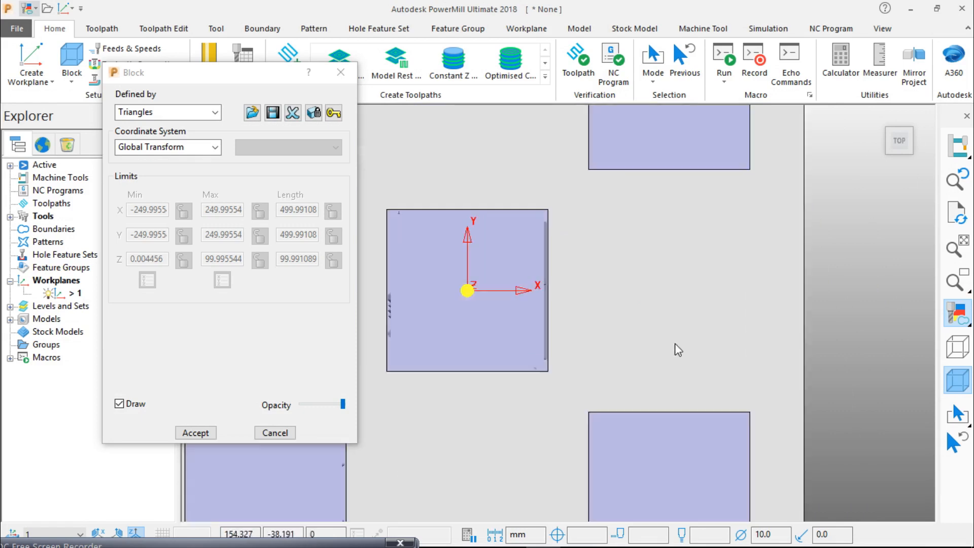
{"action": "scroll", "coordinate": [674, 343], "scroll_direction": "up", "scroll_amount": 2}
{"action": "scroll", "coordinate": [760, 480], "scroll_direction": "down", "scroll_amount": 5}
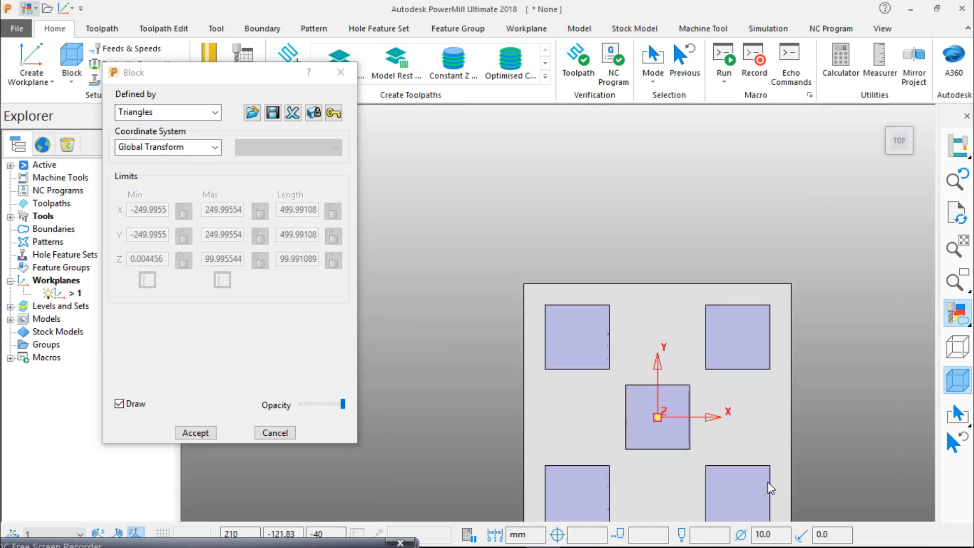
{"action": "scroll", "coordinate": [759, 490], "scroll_direction": "down", "scroll_amount": 2}
{"action": "scroll", "coordinate": [758, 490], "scroll_direction": "up", "scroll_amount": 6}
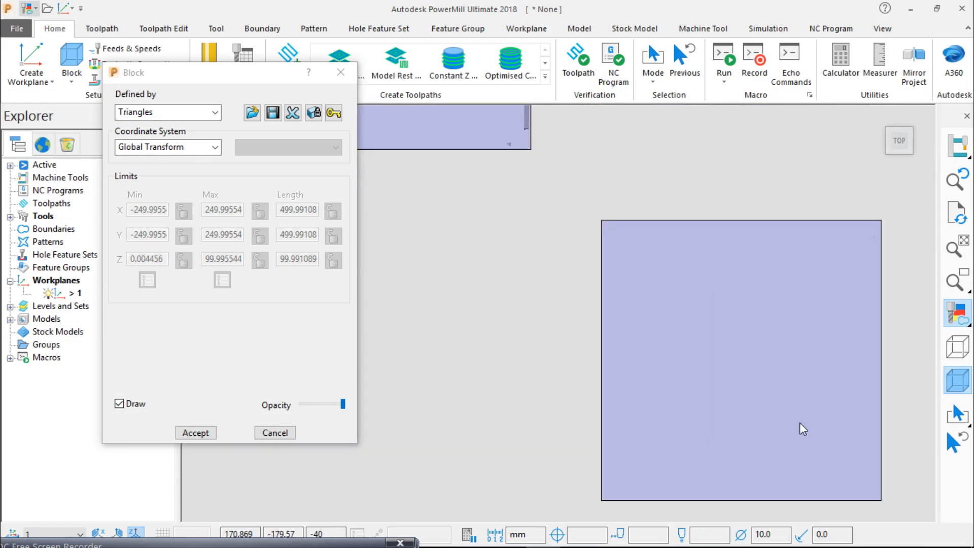
{"action": "scroll", "coordinate": [907, 348], "scroll_direction": "up", "scroll_amount": 3}
{"action": "scroll", "coordinate": [908, 348], "scroll_direction": "down", "scroll_amount": 5}
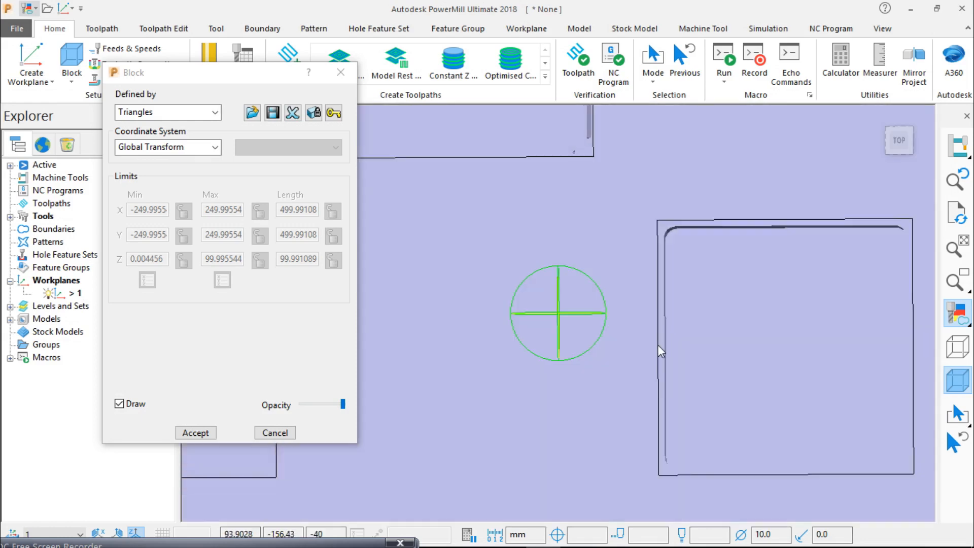
{"action": "middle_click_drag", "start_coordinate": [659, 350], "coordinate": [707, 291]}
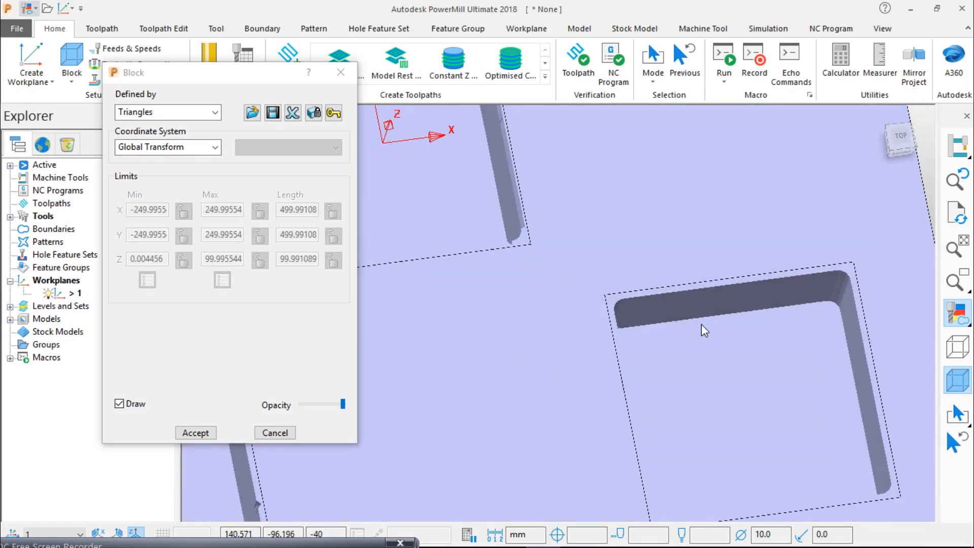
{"action": "scroll", "coordinate": [498, 397], "scroll_direction": "up", "scroll_amount": 5}
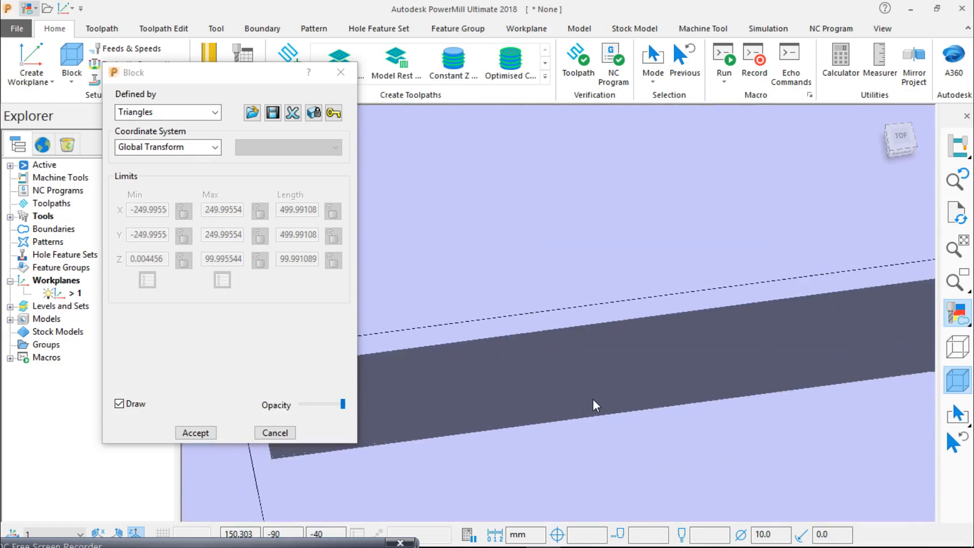
{"action": "middle_click_drag", "start_coordinate": [660, 340], "coordinate": [577, 382], "text": "shift"}
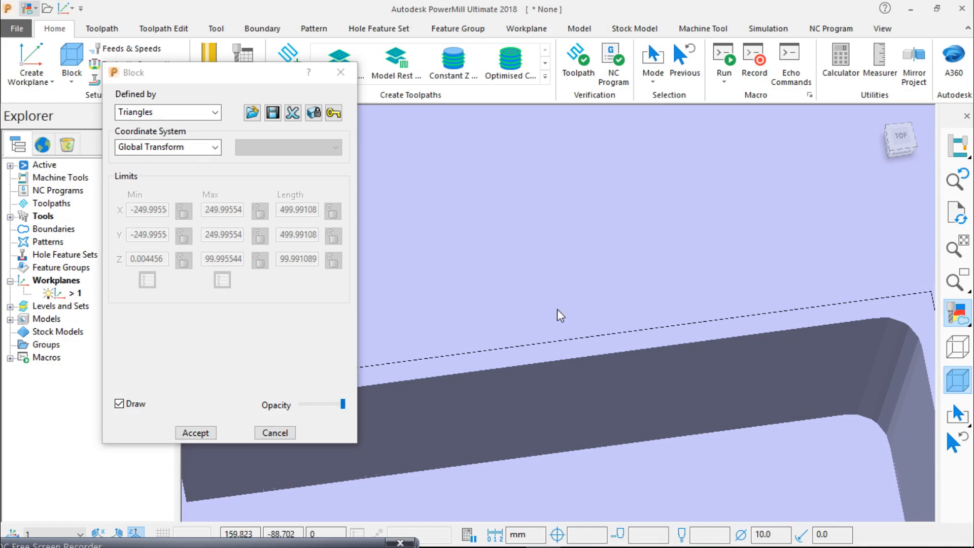
Accept the block settings and check all five pockets of the block from the top and at an angle
{"action": "left_click", "coordinate": [208, 432]}
{"action": "scroll", "coordinate": [583, 360], "scroll_direction": "down", "scroll_amount": 5}
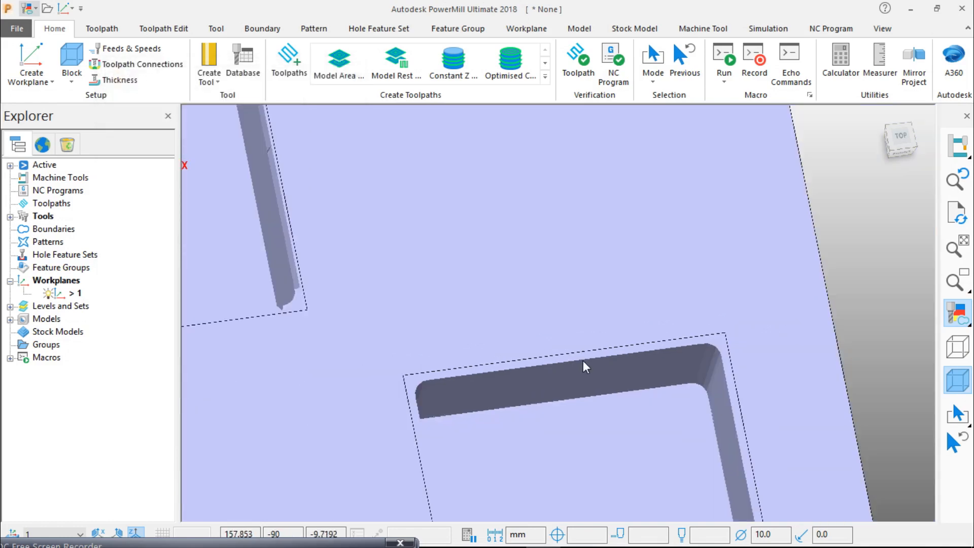
{"action": "scroll", "coordinate": [592, 375], "scroll_direction": "down", "scroll_amount": 2}
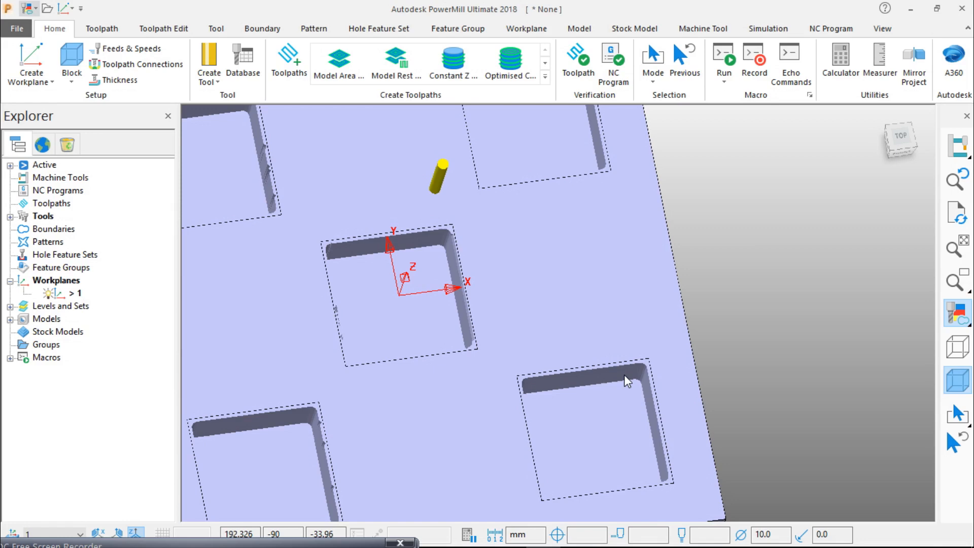
{"action": "left_click", "coordinate": [888, 141]}
{"action": "middle_click_drag", "start_coordinate": [619, 221], "coordinate": [600, 177]}
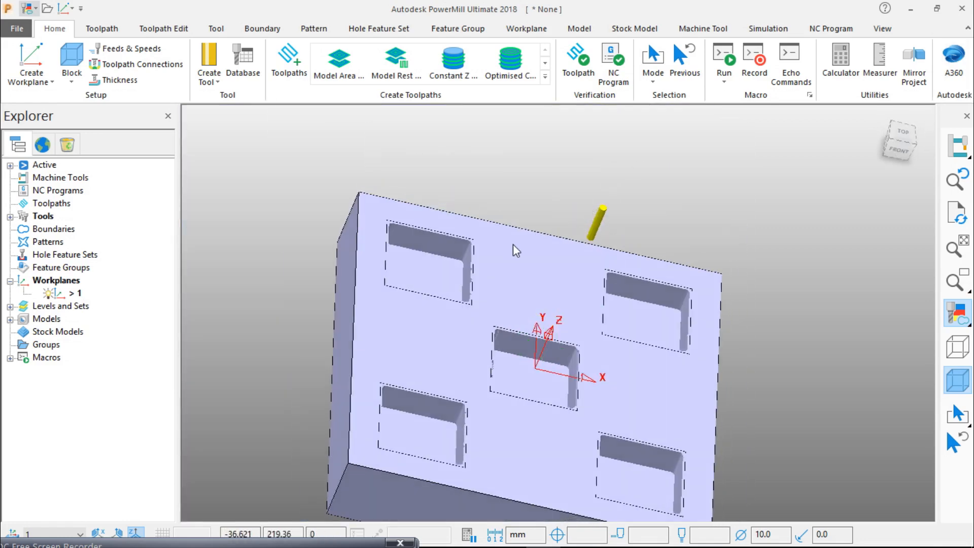
{"action": "scroll", "coordinate": [510, 245], "scroll_direction": "up", "scroll_amount": 4}
{"action": "scroll", "coordinate": [499, 224], "scroll_direction": "down", "scroll_amount": 4}
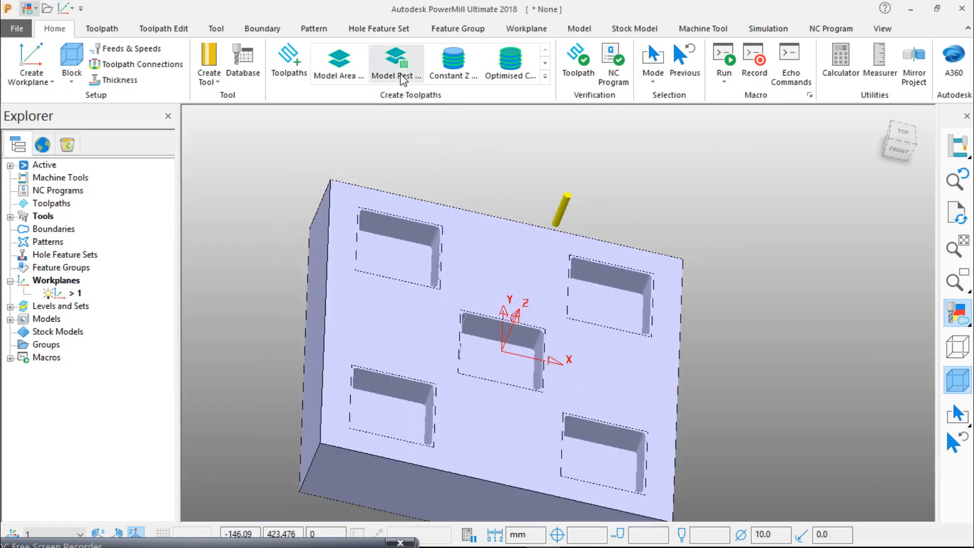
Create a Model Area Clearance toolpath with radial and axial thickness 0.0, calculate it and acknowledge the plunge warning
{"action": "left_click", "coordinate": [349, 73]}
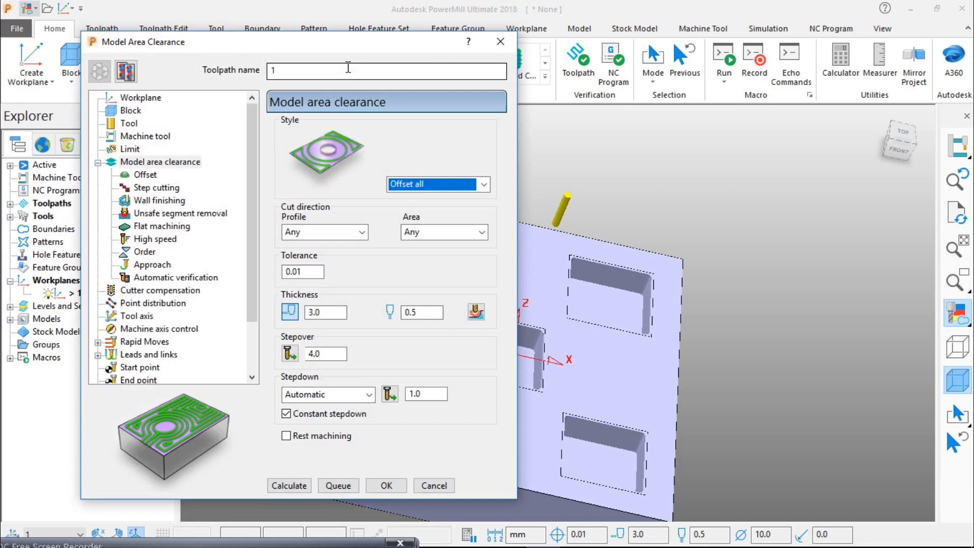
{"action": "double_click", "coordinate": [326, 312]}
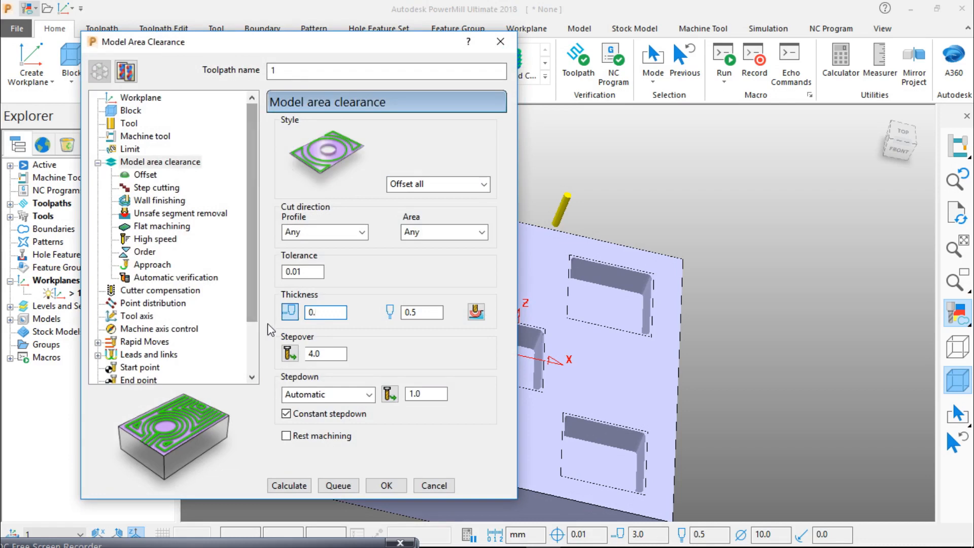
{"action": "double_click", "coordinate": [318, 357]}
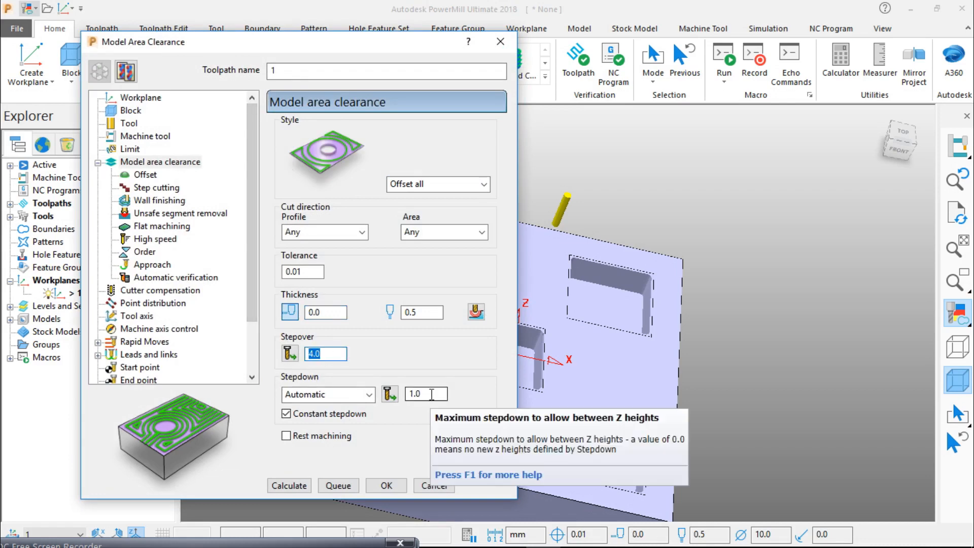
{"action": "left_click", "coordinate": [425, 313]}
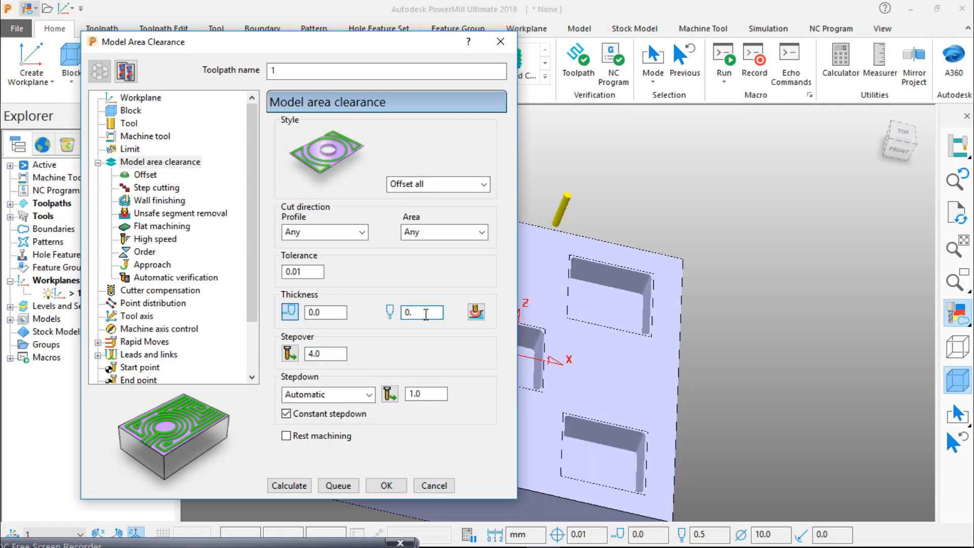
{"action": "left_click", "coordinate": [294, 485]}
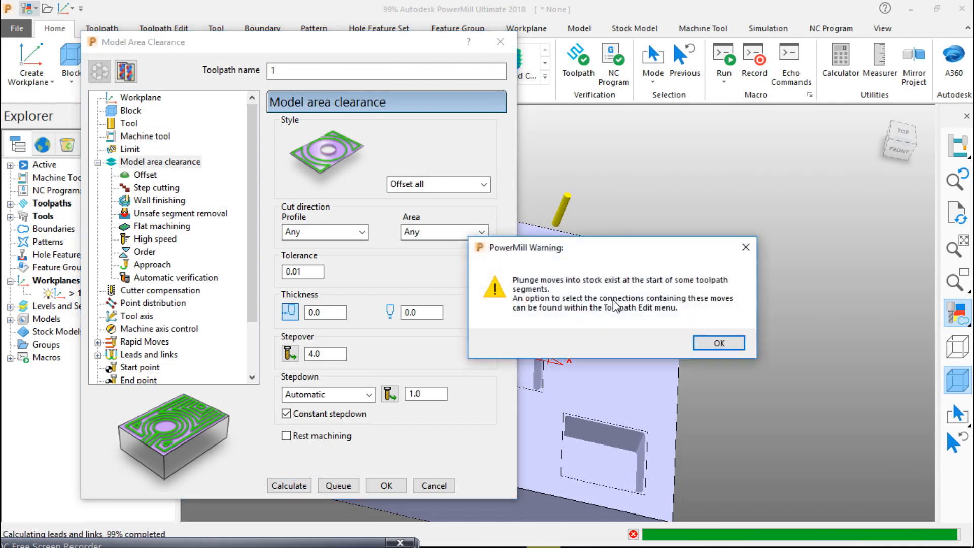
{"action": "left_click", "coordinate": [720, 343]}
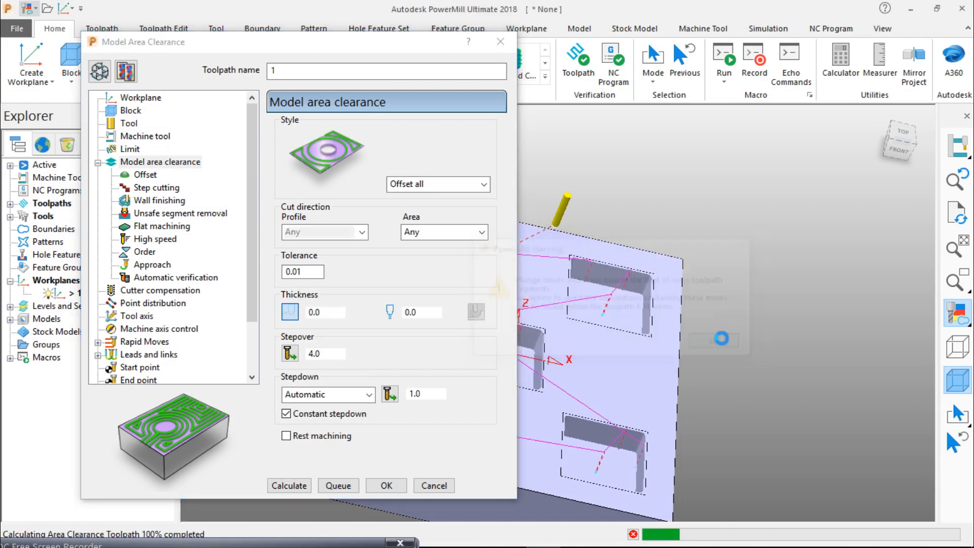
Inspect the toolpath in a corner pocket, make it editable again and turn off the plate model's shading
{"action": "middle_click_drag", "start_coordinate": [628, 308], "coordinate": [555, 431]}
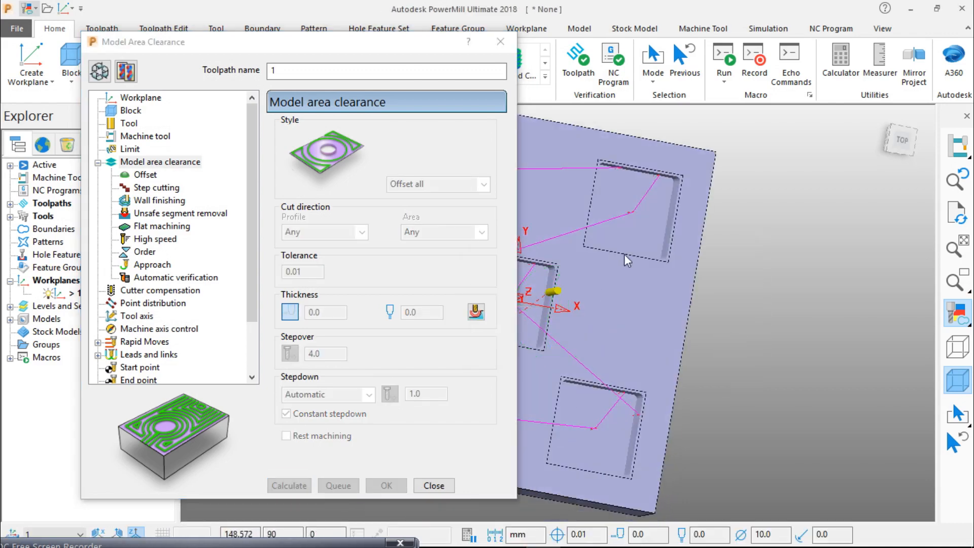
{"action": "scroll", "coordinate": [632, 245], "scroll_direction": "up", "scroll_amount": 5}
{"action": "middle_click_drag", "start_coordinate": [632, 245], "coordinate": [655, 171]}
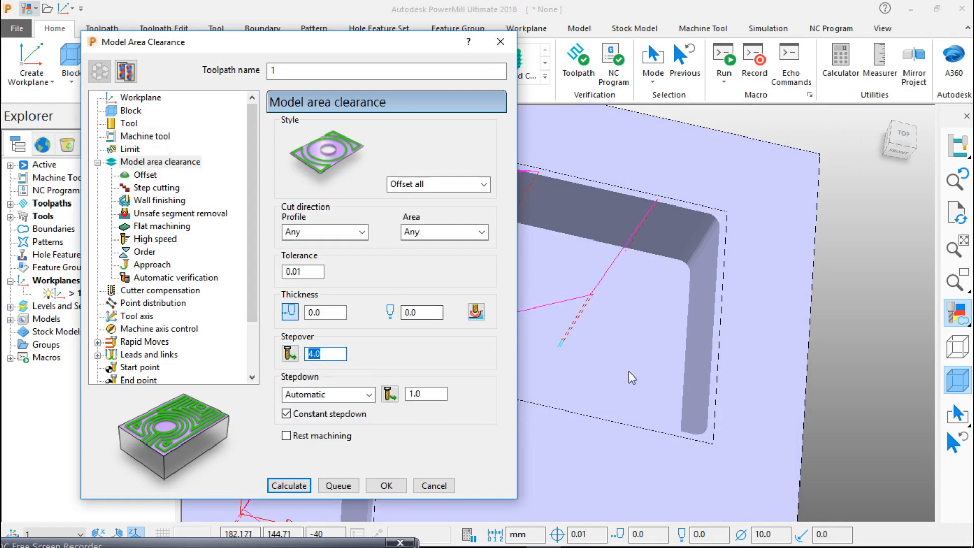
{"action": "middle_click_drag", "start_coordinate": [629, 370], "coordinate": [906, 373]}
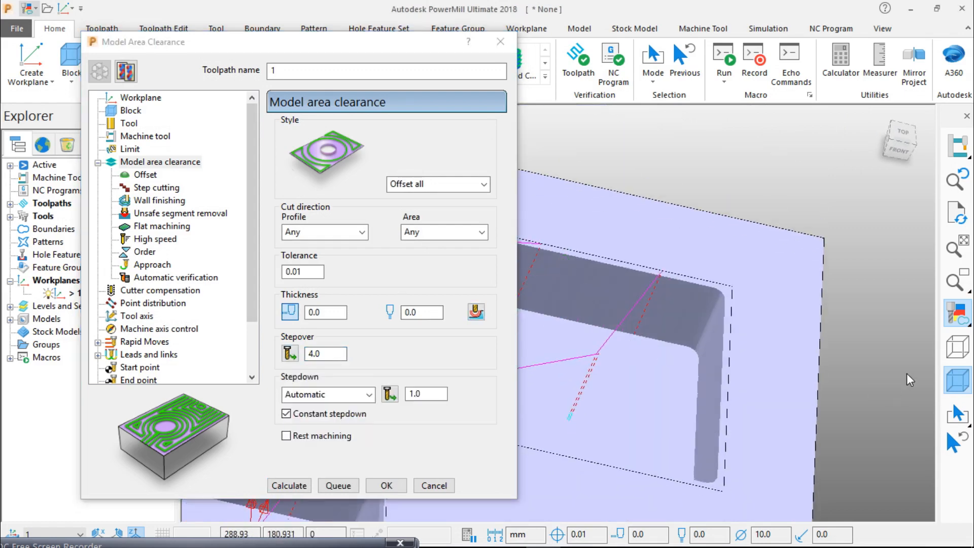
{"action": "left_click", "coordinate": [957, 313]}
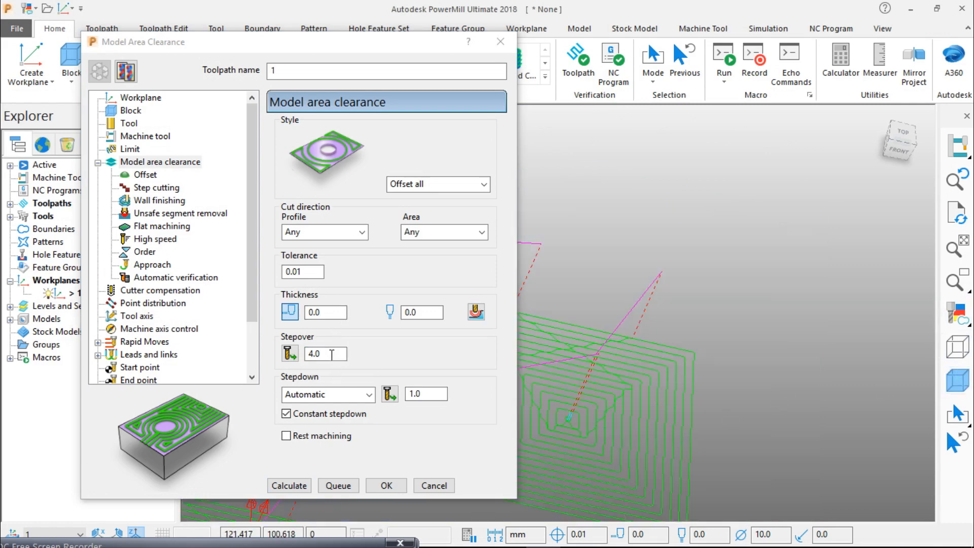
Set the toolpath's stepover to 2.0, recalculate it and acknowledge the plunge warning
{"action": "left_click_drag", "start_coordinate": [332, 354], "coordinate": [309, 361]}
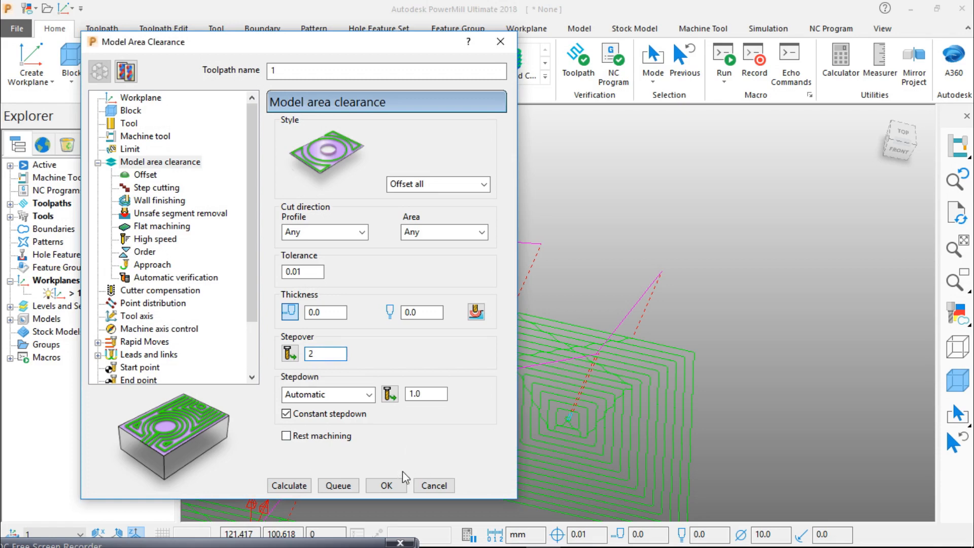
{"action": "left_click", "coordinate": [291, 484]}
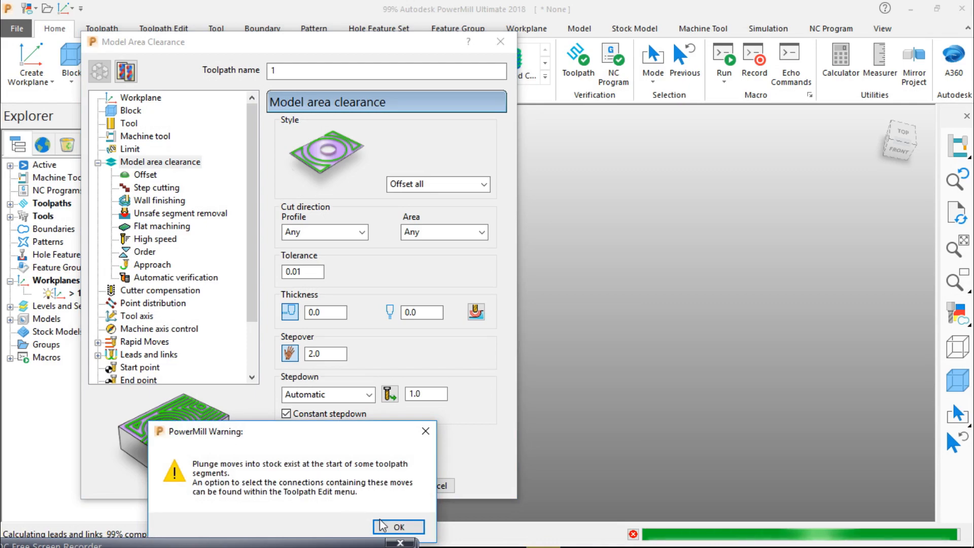
{"action": "left_click", "coordinate": [398, 526]}
Examine the recalculated clearance passes and links over the five pockets, closing the toolpath settings for a clear view
{"action": "middle_click_drag", "start_coordinate": [730, 360], "coordinate": [602, 397]}
{"action": "scroll", "coordinate": [670, 366], "scroll_direction": "down", "scroll_amount": 3}
{"action": "scroll", "coordinate": [602, 395], "scroll_direction": "up", "scroll_amount": 3}
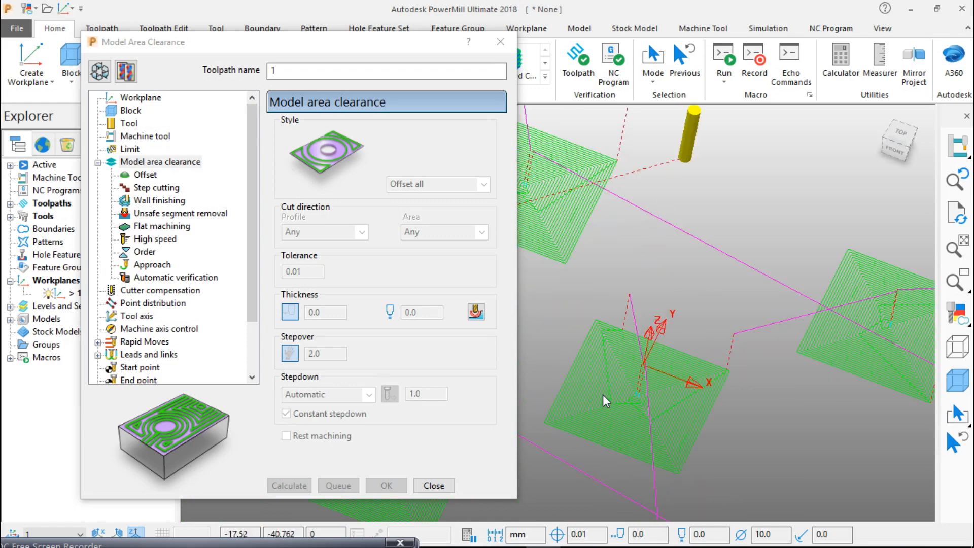
{"action": "scroll", "coordinate": [634, 345], "scroll_direction": "up", "scroll_amount": 2}
{"action": "scroll", "coordinate": [636, 347], "scroll_direction": "down", "scroll_amount": 4}
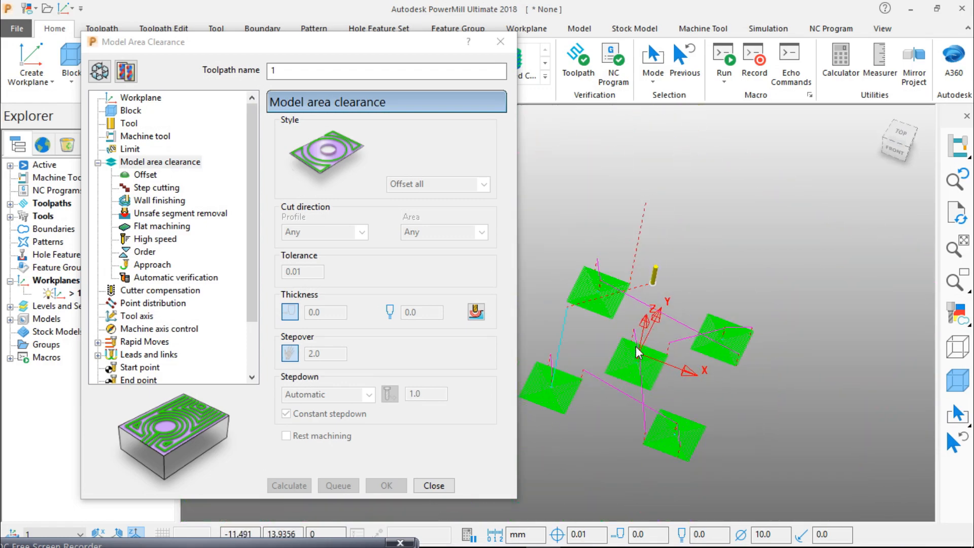
{"action": "scroll", "coordinate": [636, 347], "scroll_direction": "up", "scroll_amount": 3}
{"action": "scroll", "coordinate": [635, 347], "scroll_direction": "down", "scroll_amount": 1}
{"action": "scroll", "coordinate": [635, 346], "scroll_direction": "down", "scroll_amount": 2}
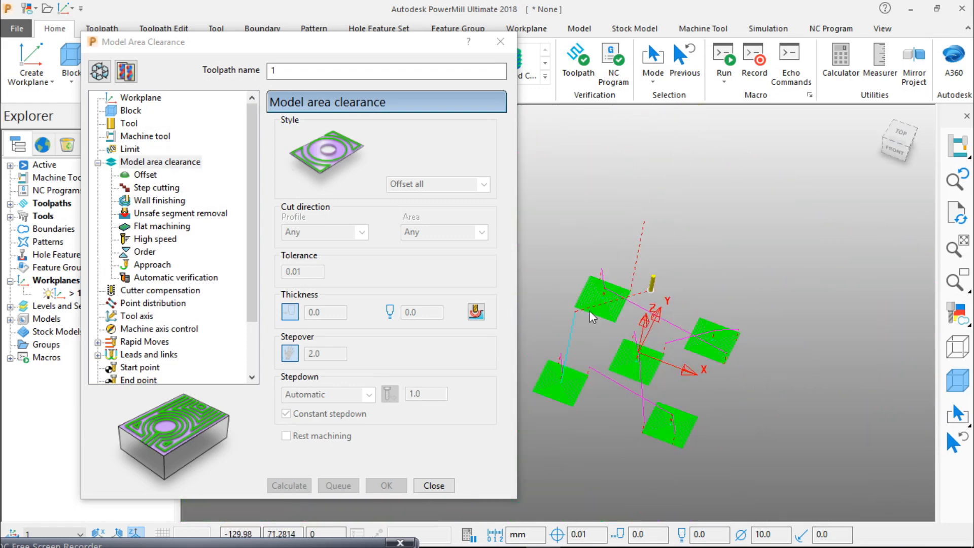
{"action": "left_click", "coordinate": [501, 49]}
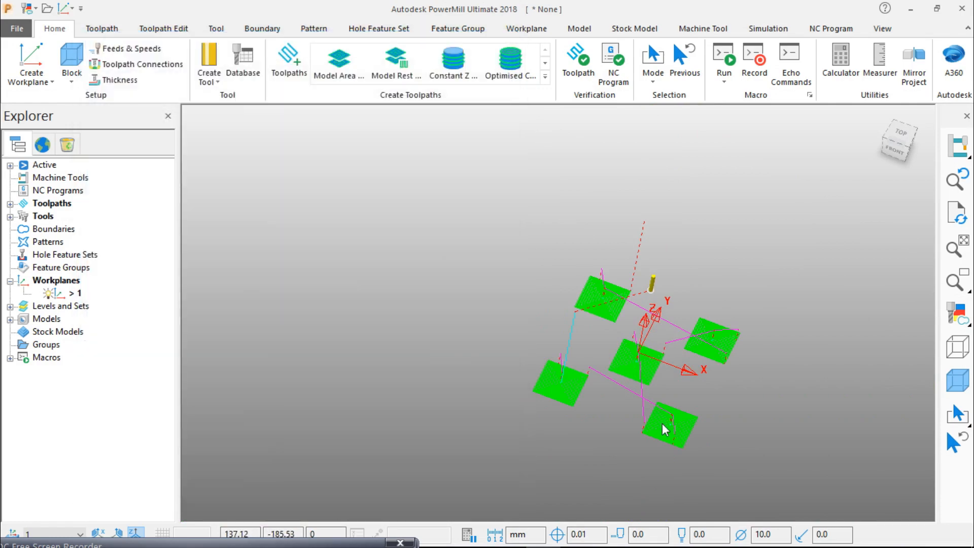
{"action": "middle_click_drag", "start_coordinate": [659, 344], "coordinate": [723, 345]}
{"action": "scroll", "coordinate": [654, 330], "scroll_direction": "up", "scroll_amount": 4}
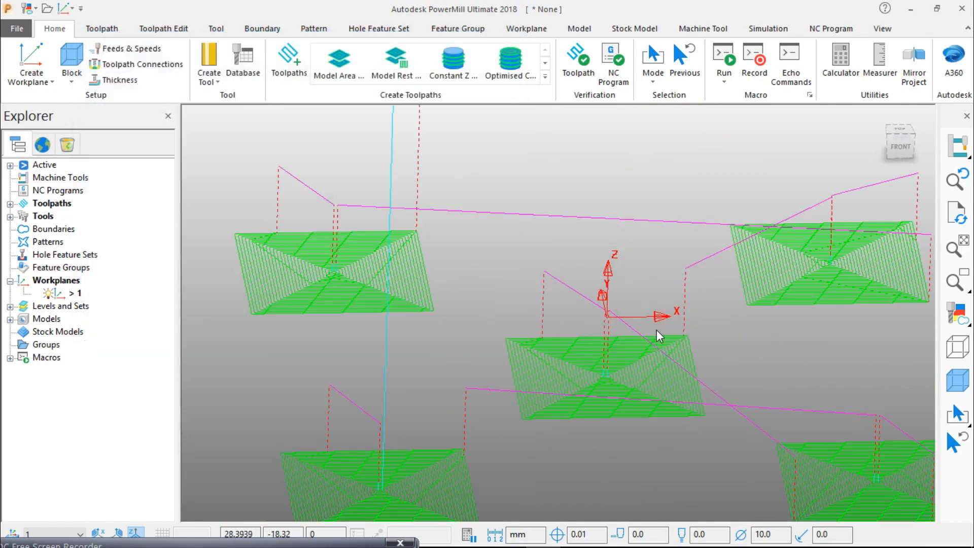
{"action": "scroll", "coordinate": [657, 330], "scroll_direction": "down", "scroll_amount": 4}
{"action": "middle_click_drag", "start_coordinate": [656, 331], "coordinate": [669, 352]}
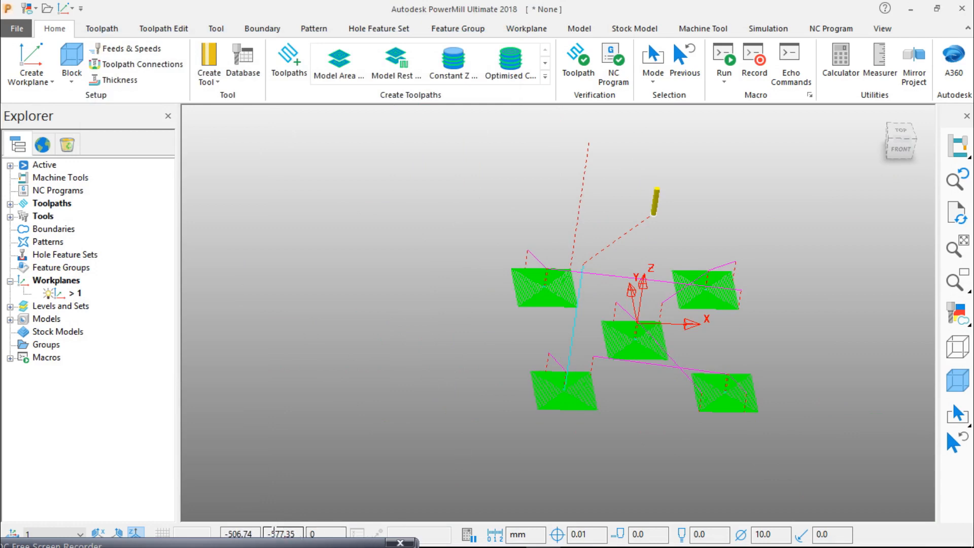
Reopen toolpath 1's settings and create a new end mill with a diameter of 5.0
{"action": "left_click", "coordinate": [10, 204]}
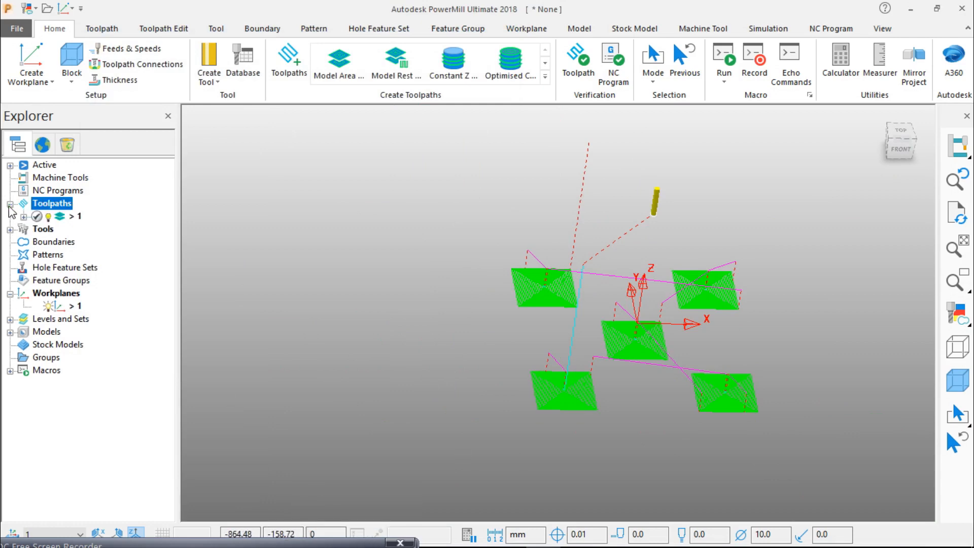
{"action": "right_click", "coordinate": [80, 218]}
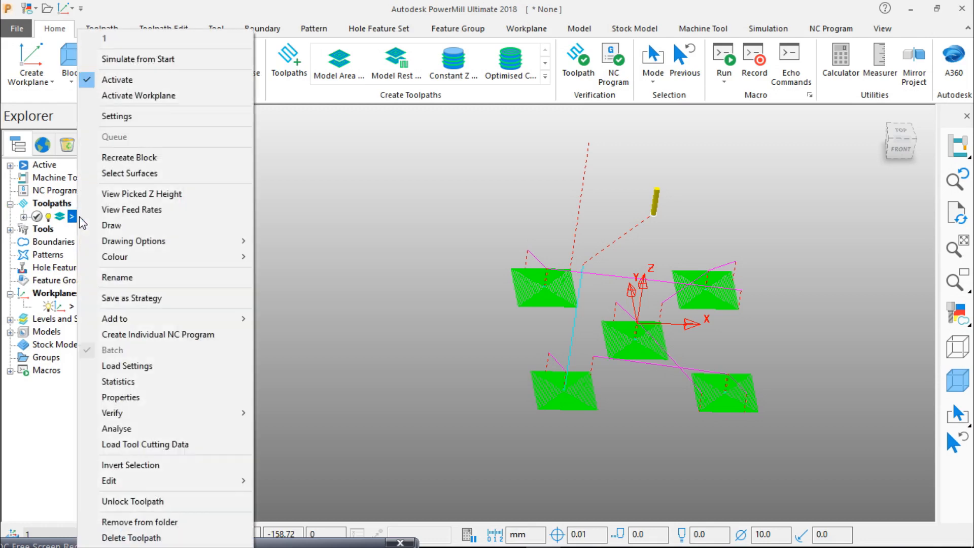
{"action": "left_click", "coordinate": [132, 115]}
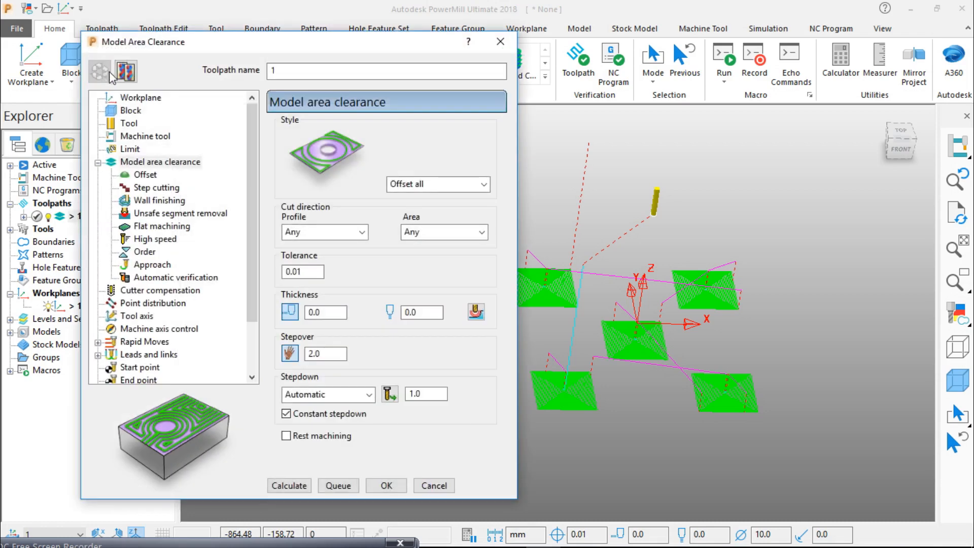
{"action": "left_click", "coordinate": [128, 123]}
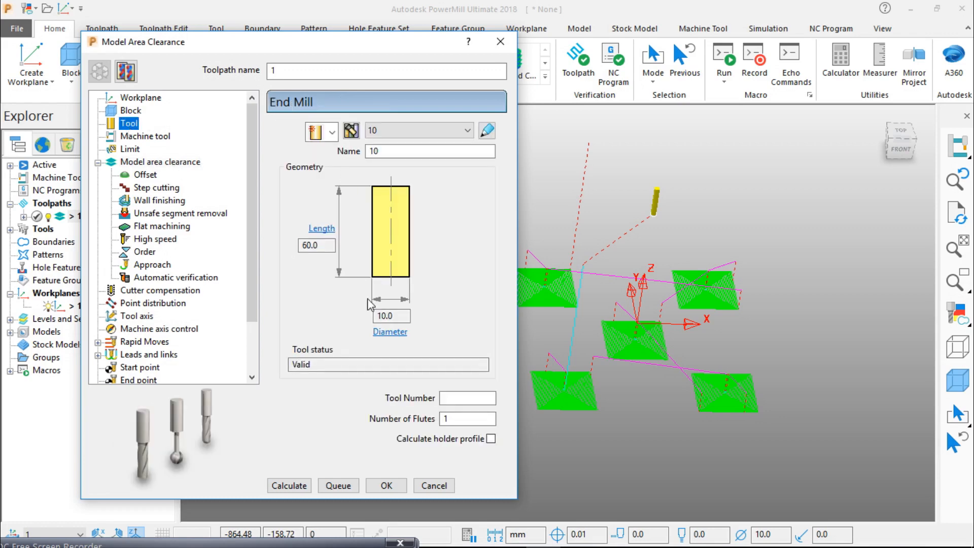
{"action": "double_click", "coordinate": [409, 315]}
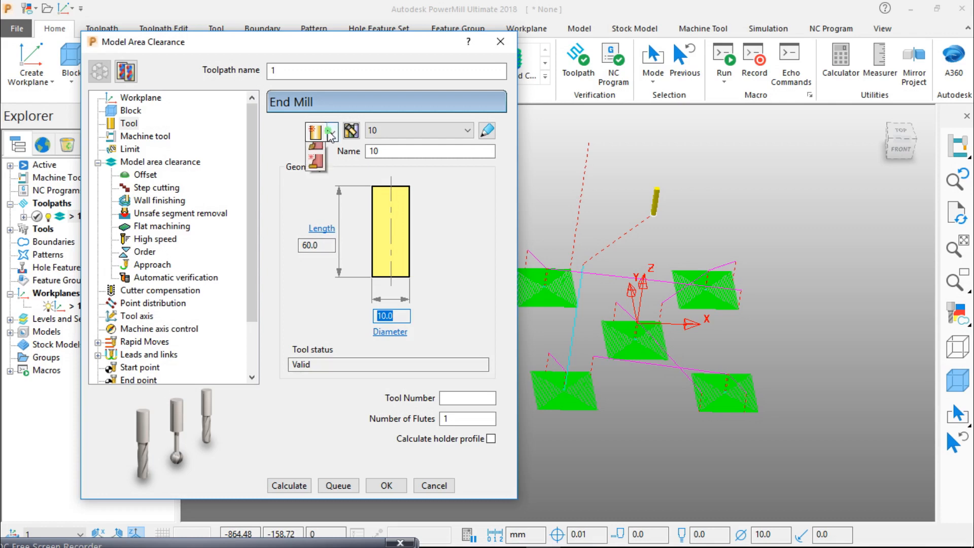
{"action": "left_click", "coordinate": [316, 132]}
{"action": "left_click", "coordinate": [318, 152]}
{"action": "left_click", "coordinate": [398, 319]}
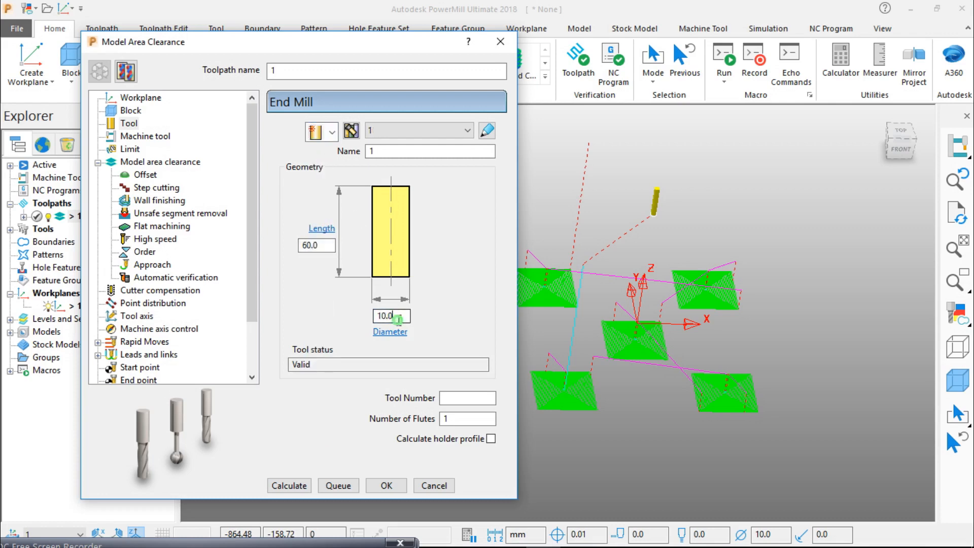
{"action": "type", "text": "5"}
Name the new end mill "5 em", recalculate the toolpath with it and acknowledge the plunge warning
{"action": "left_click", "coordinate": [363, 155]}
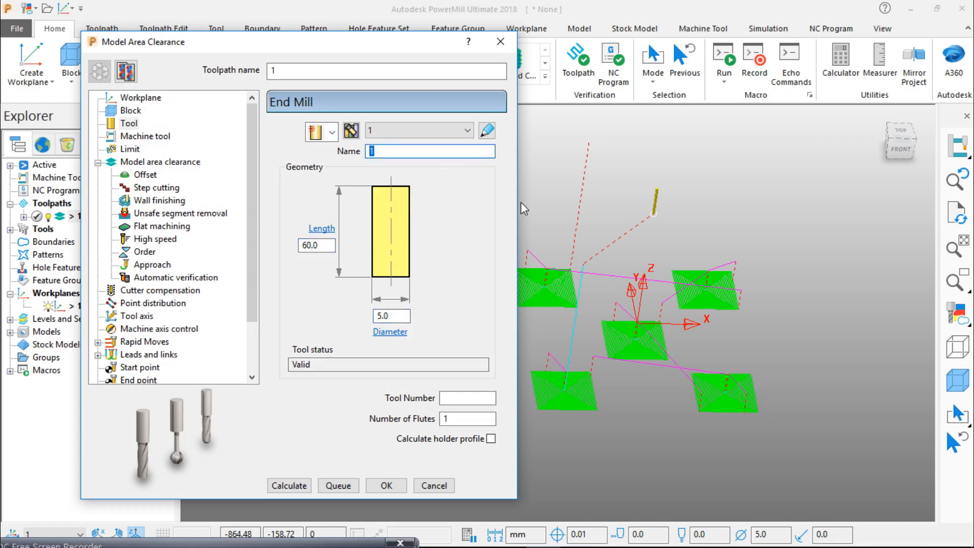
{"action": "type", "text": "5 em"}
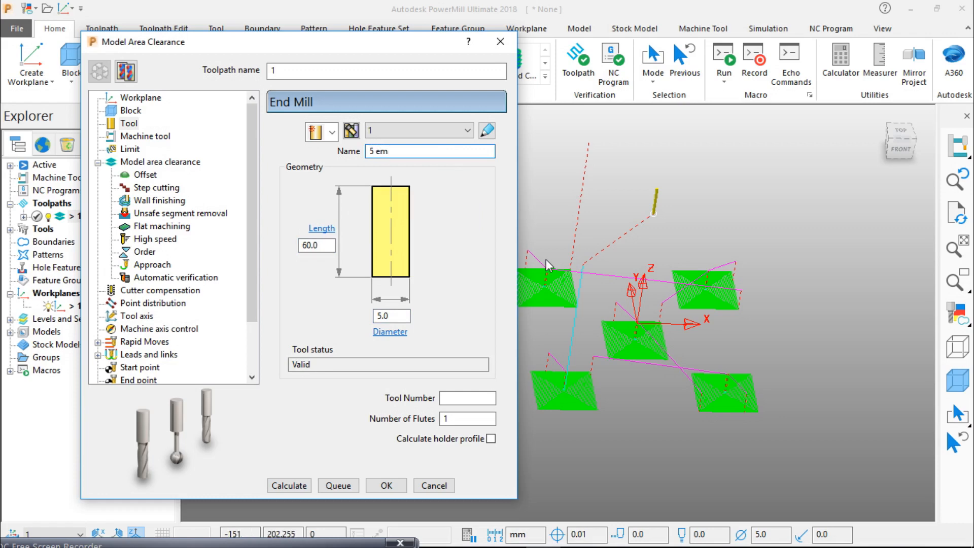
{"action": "left_click", "coordinate": [399, 320]}
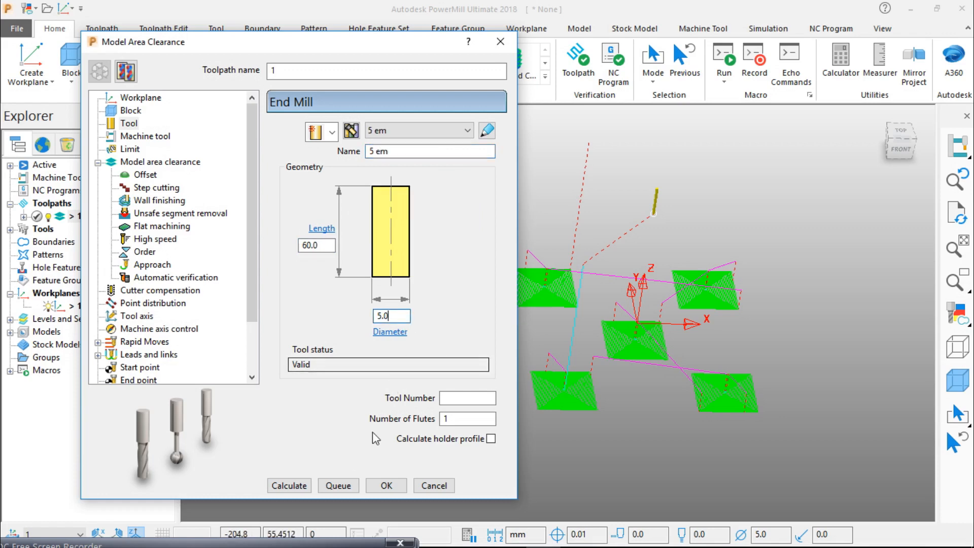
{"action": "left_click", "coordinate": [299, 486]}
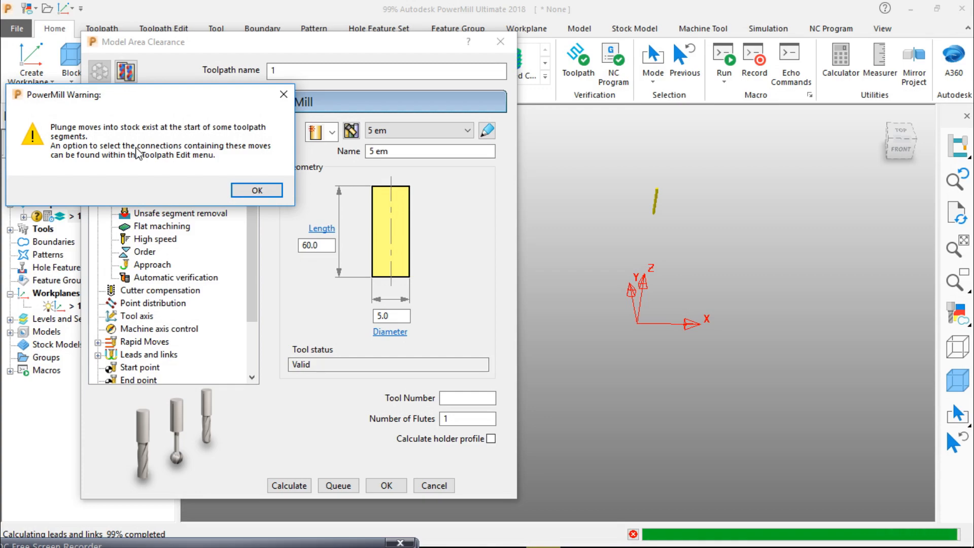
{"action": "left_click", "coordinate": [257, 190]}
Examine the 5 mm end mill's passes and links in the pockets, closing the toolpath settings for a clear view
{"action": "middle_click_drag", "start_coordinate": [728, 336], "coordinate": [866, 231]}
{"action": "scroll", "coordinate": [754, 340], "scroll_direction": "up", "scroll_amount": 5}
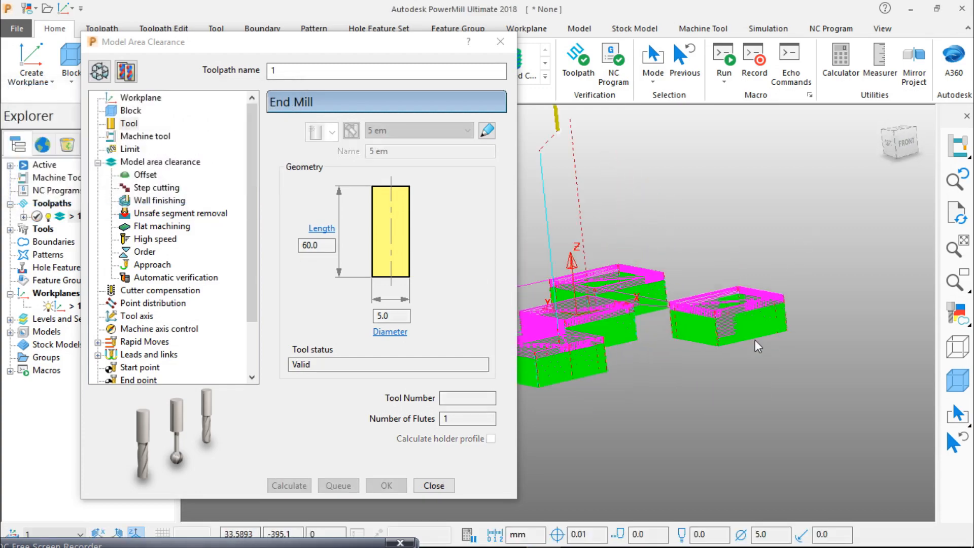
{"action": "middle_click_drag", "start_coordinate": [698, 267], "coordinate": [444, 355]}
{"action": "middle_click_drag", "start_coordinate": [460, 317], "coordinate": [629, 295]}
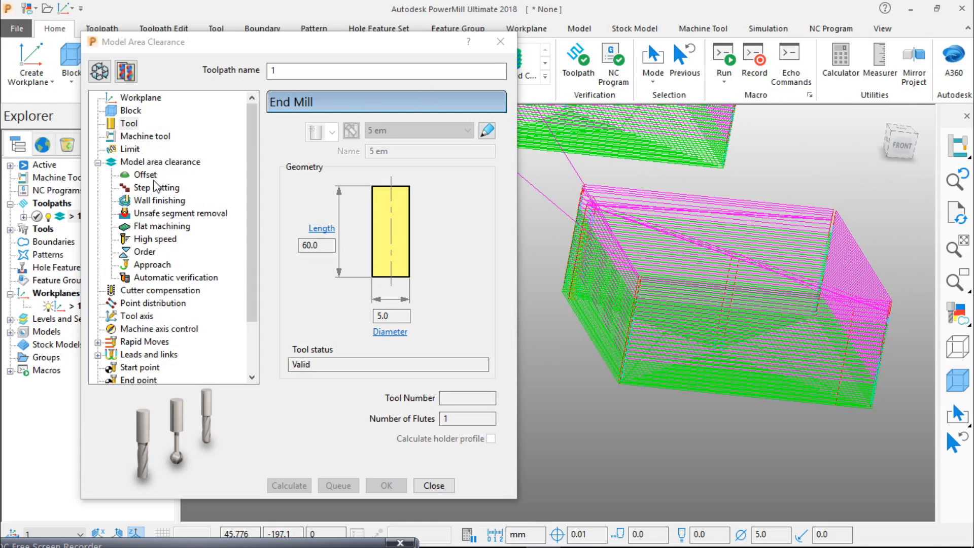
{"action": "left_click", "coordinate": [161, 163]}
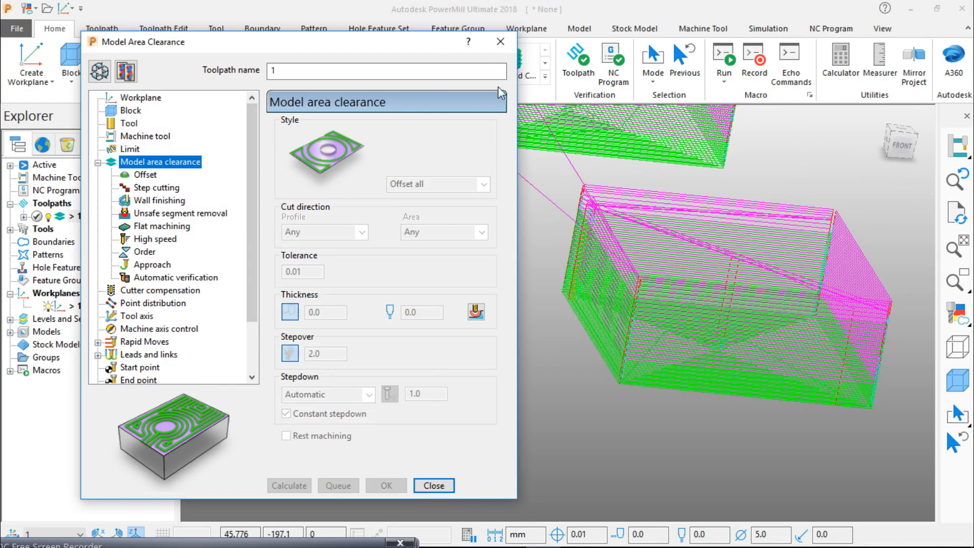
{"action": "left_click", "coordinate": [500, 43]}
{"action": "scroll", "coordinate": [586, 258], "scroll_direction": "up", "scroll_amount": 2}
{"action": "scroll", "coordinate": [585, 258], "scroll_direction": "down", "scroll_amount": 2}
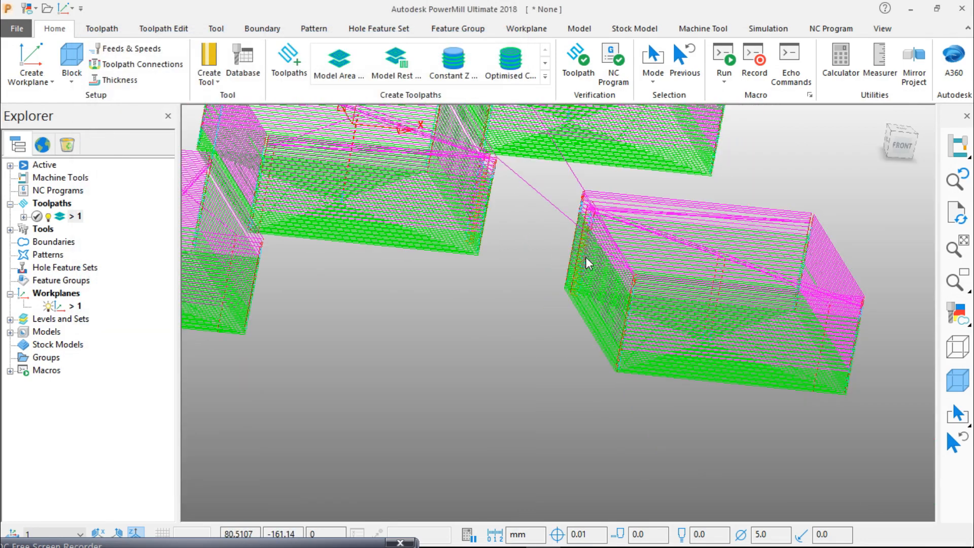
{"action": "scroll", "coordinate": [625, 283], "scroll_direction": "down", "scroll_amount": 3}
{"action": "middle_click_drag", "start_coordinate": [607, 213], "coordinate": [597, 270]}
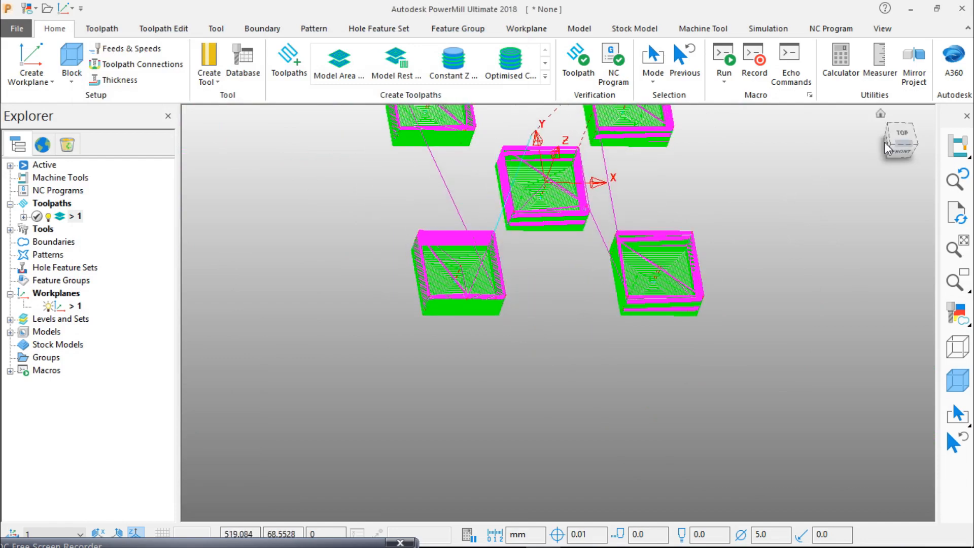
Turn on the plate model's shading and inspect the toolpath in a corner pocket against its walls and floor
{"action": "left_click", "coordinate": [900, 137]}
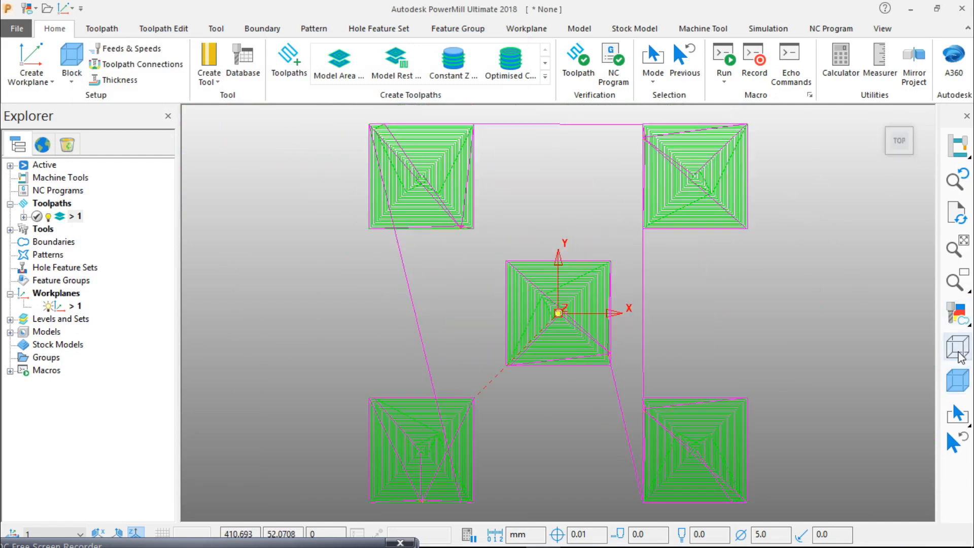
{"action": "left_click", "coordinate": [956, 315]}
{"action": "middle_click_drag", "start_coordinate": [595, 335], "coordinate": [691, 218]}
{"action": "scroll", "coordinate": [649, 364], "scroll_direction": "down", "scroll_amount": 5}
{"action": "scroll", "coordinate": [645, 367], "scroll_direction": "up", "scroll_amount": 10}
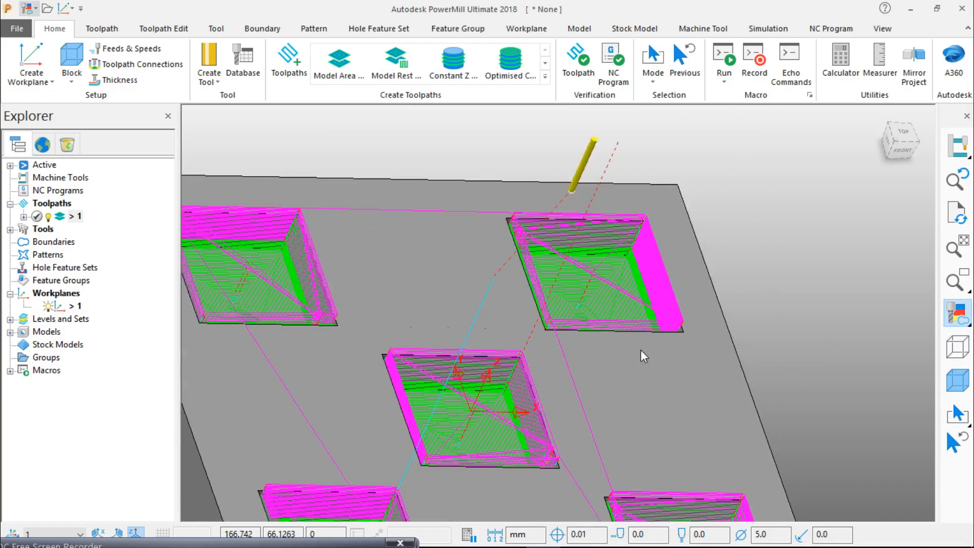
{"action": "scroll", "coordinate": [636, 304], "scroll_direction": "up", "scroll_amount": 3}
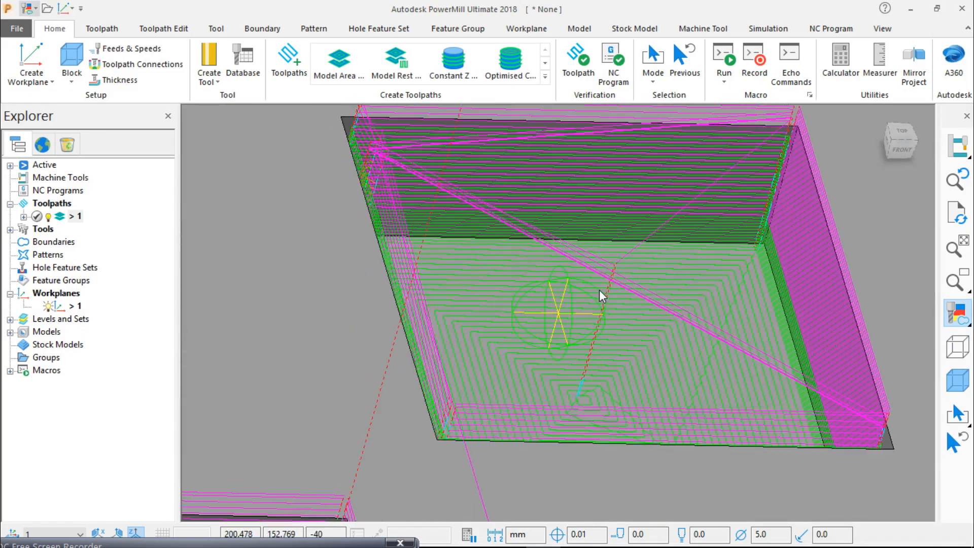
In the toolpath connections, set the safe area's workplane to 1 and the rapid height to 3
{"action": "left_click", "coordinate": [139, 65]}
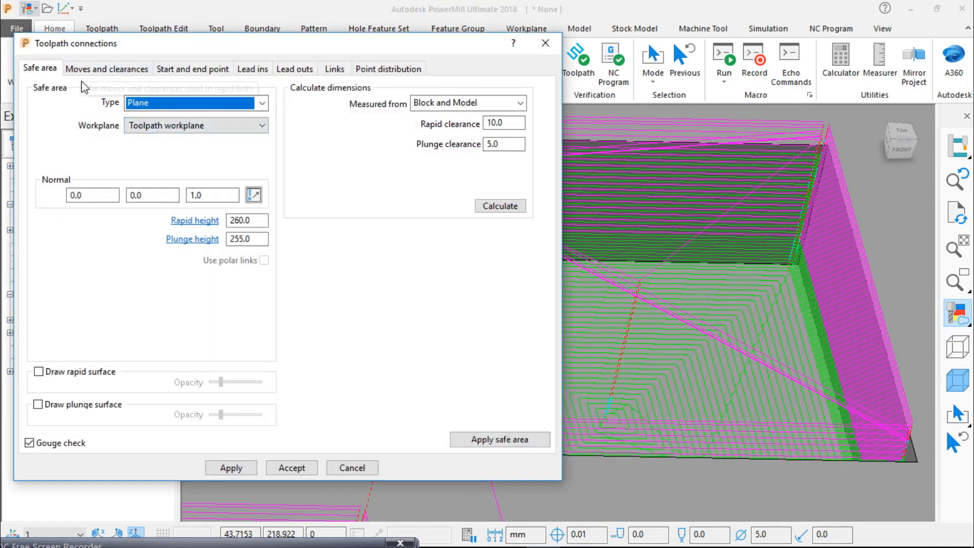
{"action": "left_click", "coordinate": [170, 127]}
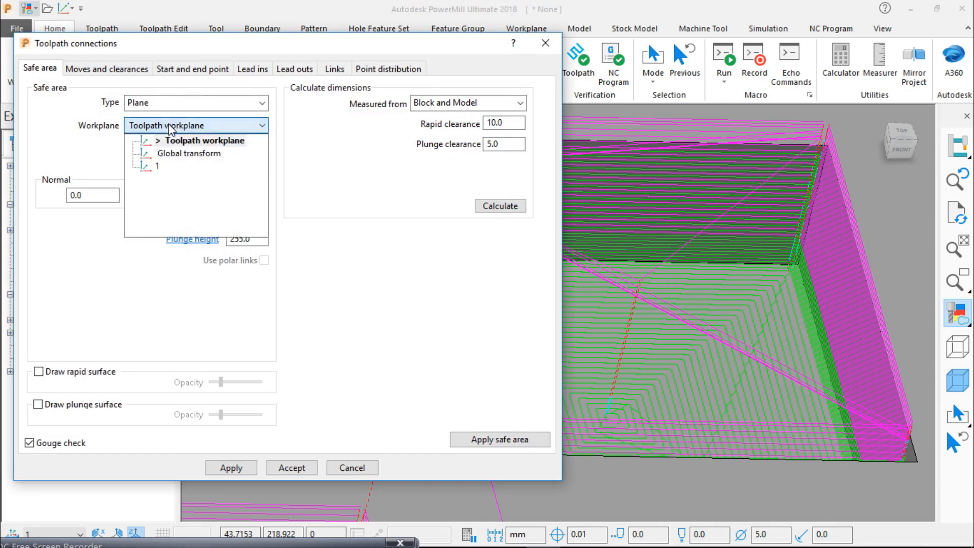
{"action": "left_click", "coordinate": [159, 166]}
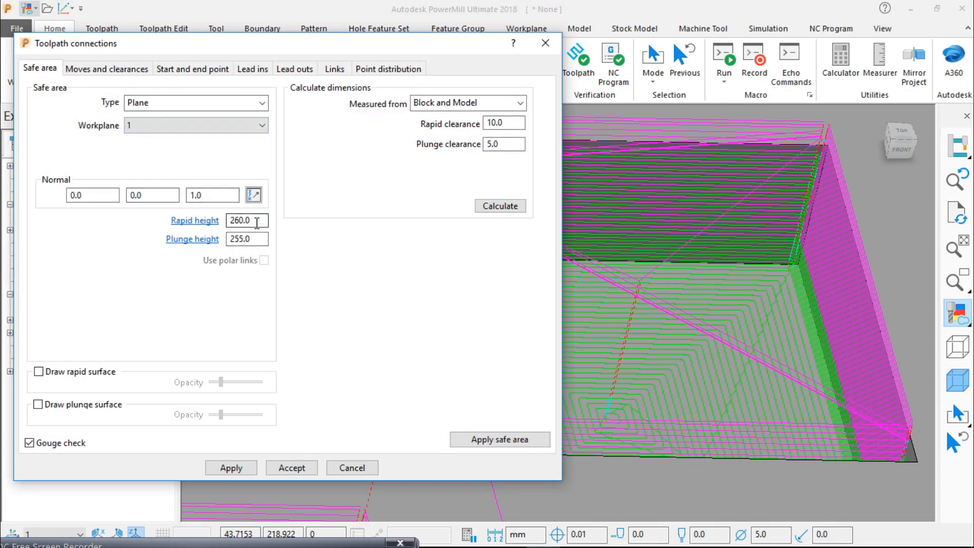
{"action": "left_click", "coordinate": [187, 221]}
{"action": "type", "text": "3"}
{"action": "key", "text": "Tab"}
Set the toolpath's start point to Absolute with a Z coordinate of 100
{"action": "left_click", "coordinate": [115, 71]}
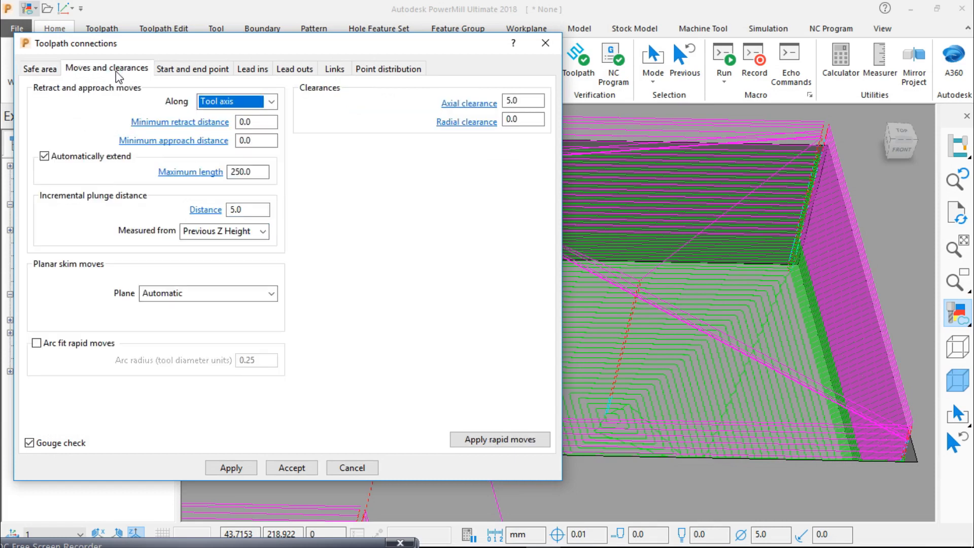
{"action": "left_click", "coordinate": [208, 71]}
{"action": "left_click", "coordinate": [206, 108]}
{"action": "left_click", "coordinate": [202, 153]}
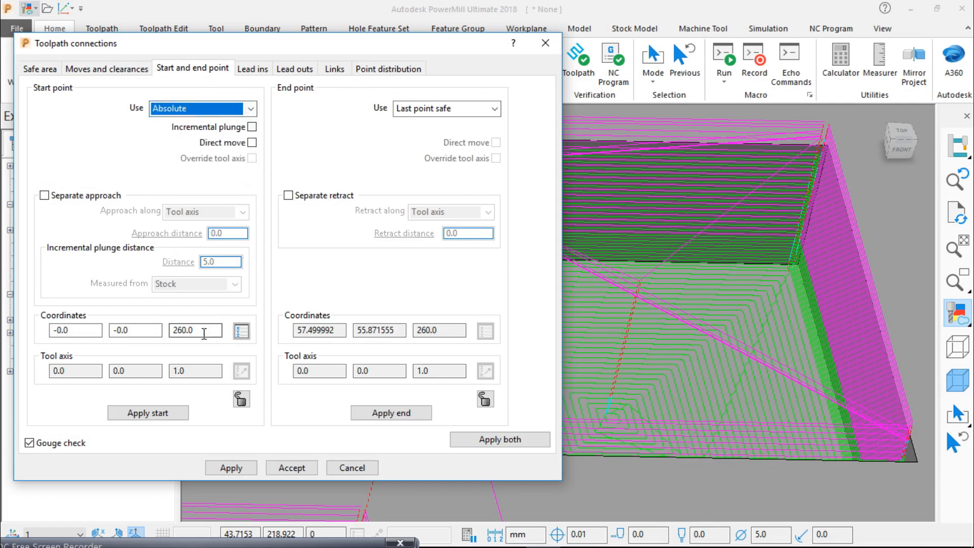
{"action": "double_click", "coordinate": [204, 330]}
{"action": "type", "text": "100"}
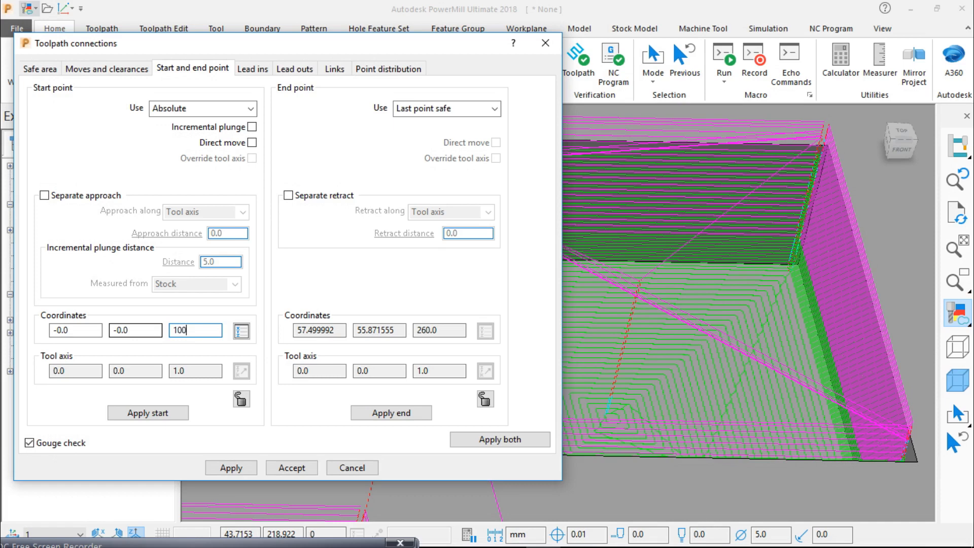
Review the lead-in and lead-out settings and set the default link type to Safe
{"action": "left_click", "coordinate": [254, 70]}
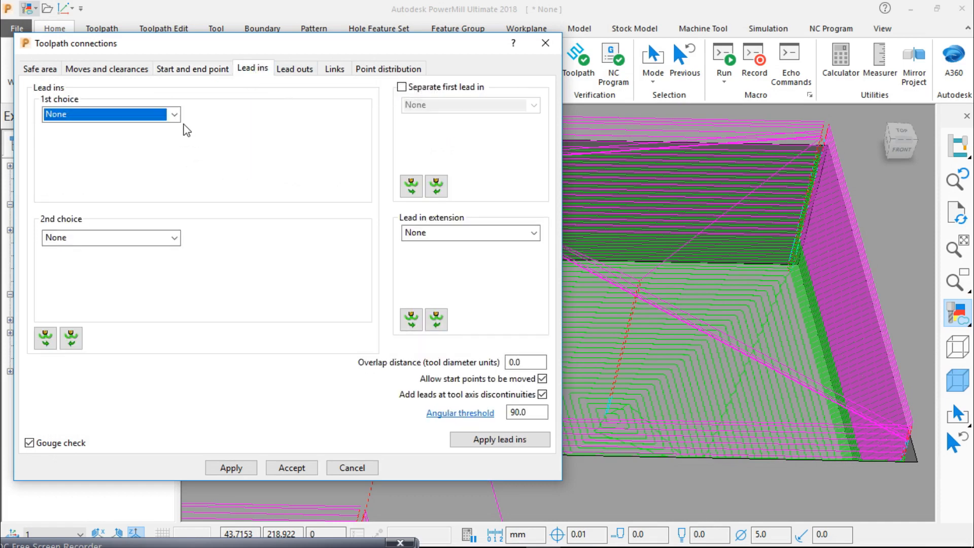
{"action": "left_click", "coordinate": [296, 70]}
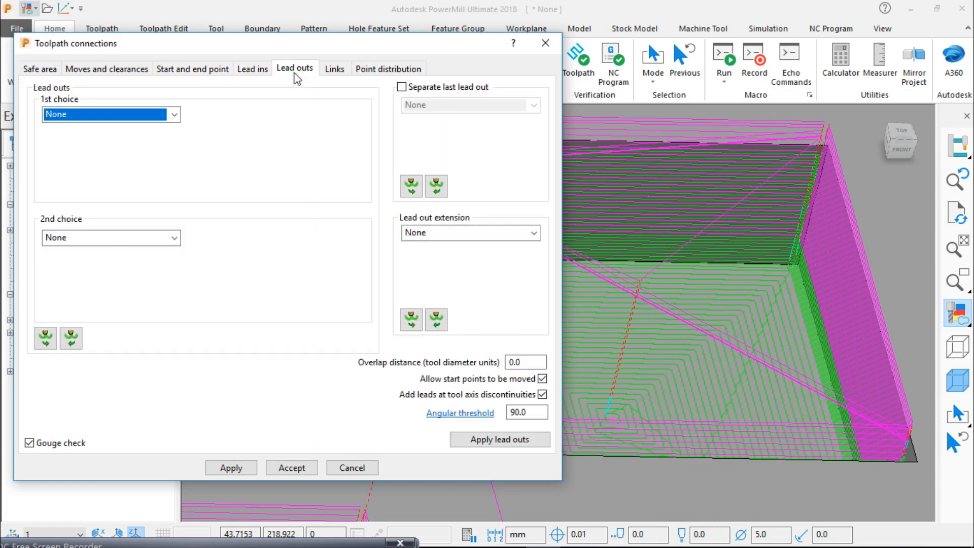
{"action": "left_click", "coordinate": [335, 69]}
{"action": "left_click", "coordinate": [145, 104]}
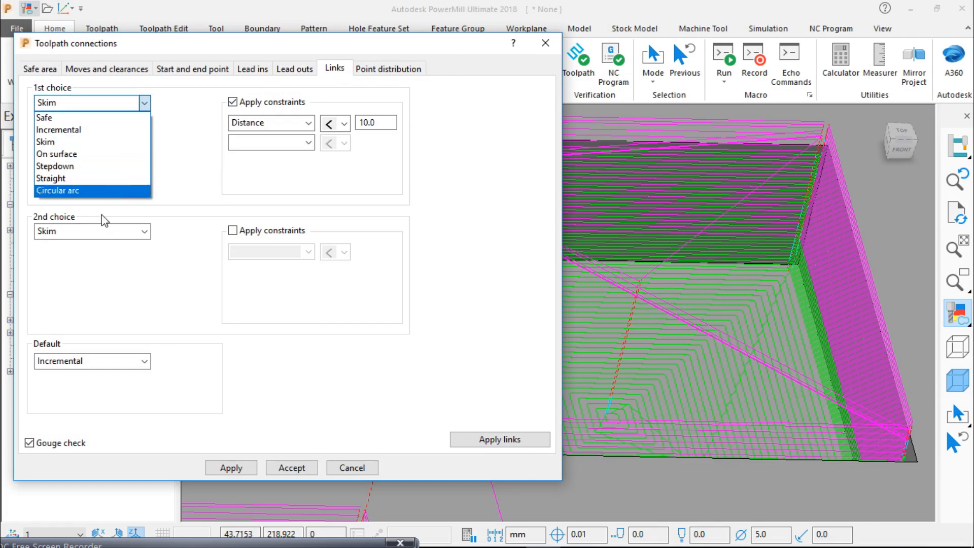
{"action": "left_click", "coordinate": [106, 360]}
{"action": "left_click", "coordinate": [106, 362]}
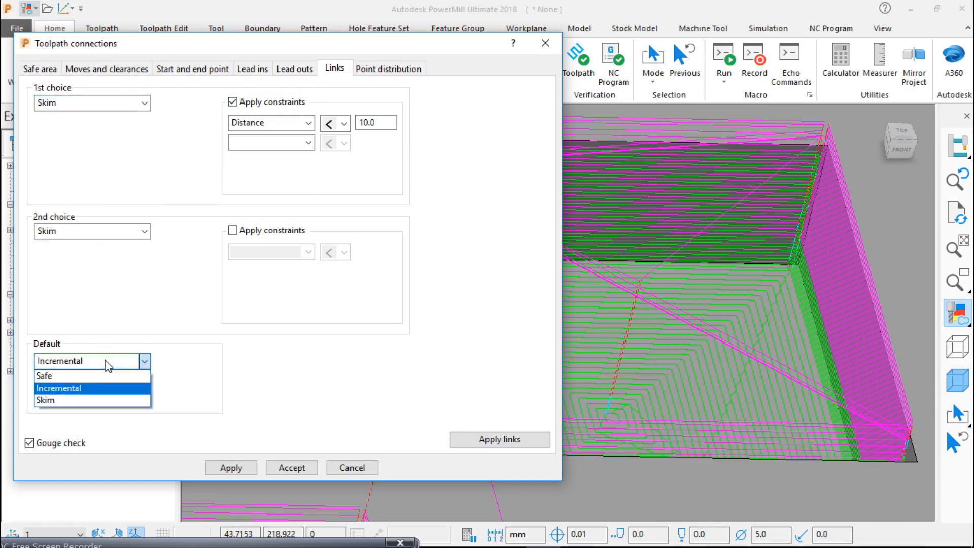
{"action": "left_click", "coordinate": [91, 376]}
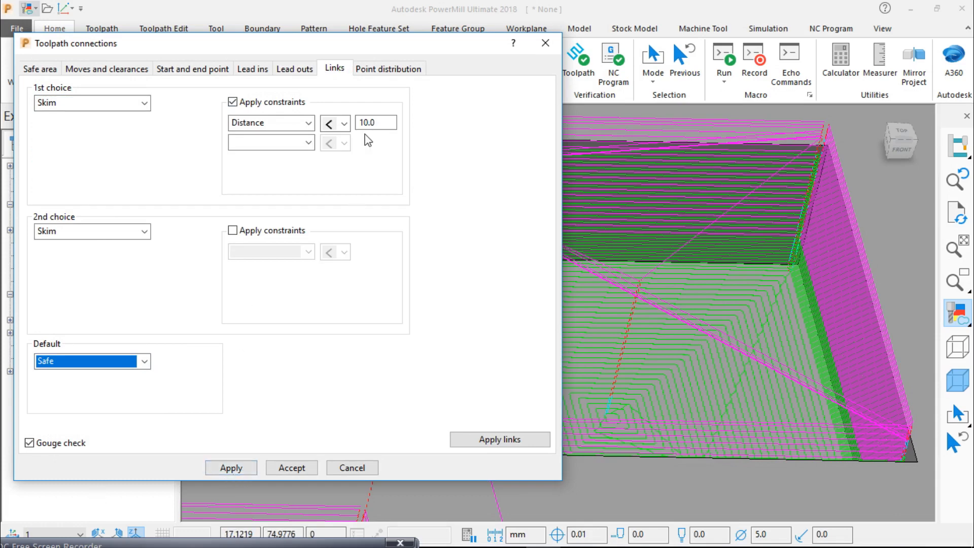
Check the point distribution, apply the connection settings to the toolpath, acknowledge the plunge warning and close the settings
{"action": "left_click", "coordinate": [391, 69]}
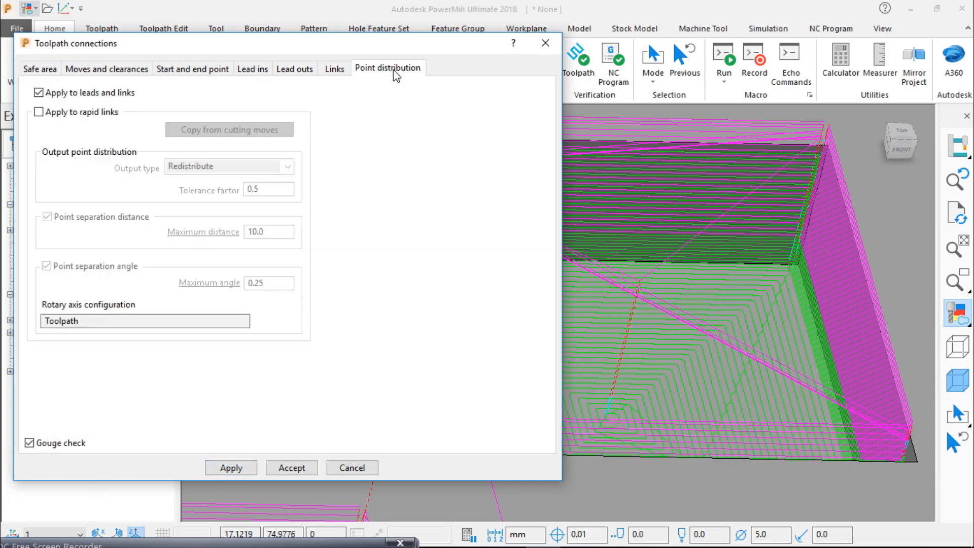
{"action": "left_click", "coordinate": [231, 467]}
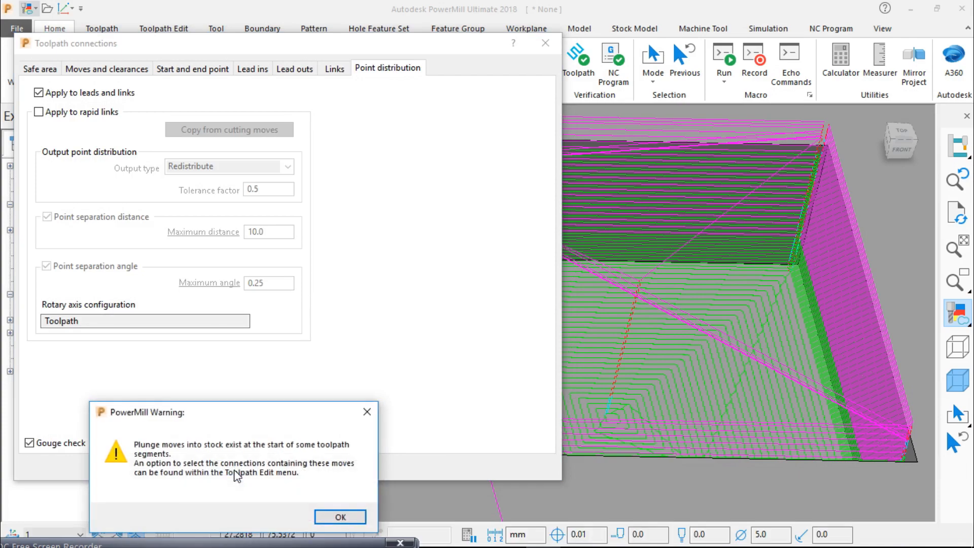
{"action": "left_click", "coordinate": [339, 515]}
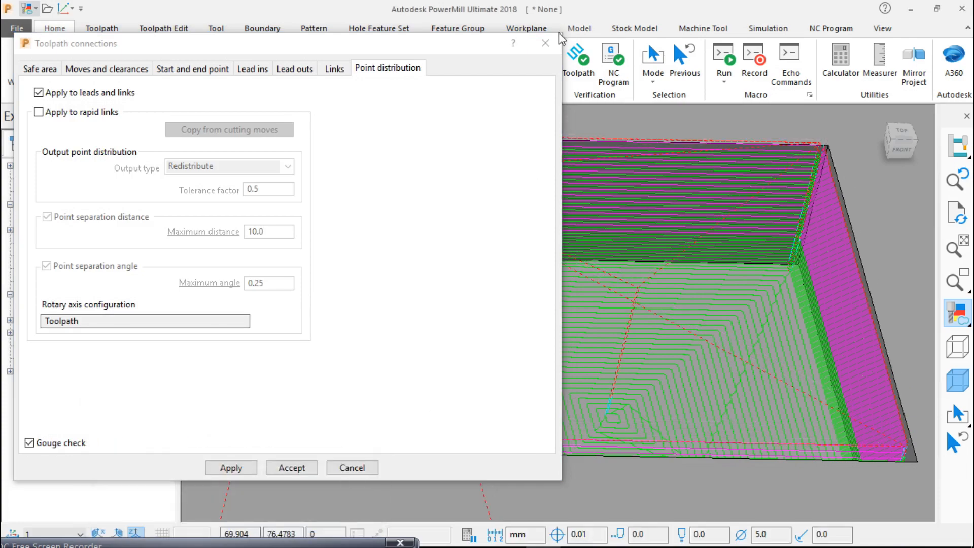
{"action": "left_click", "coordinate": [545, 42]}
Examine the updated rapid moves and links across the five pockets of the shaded plate
{"action": "scroll", "coordinate": [640, 295], "scroll_direction": "down", "scroll_amount": 6}
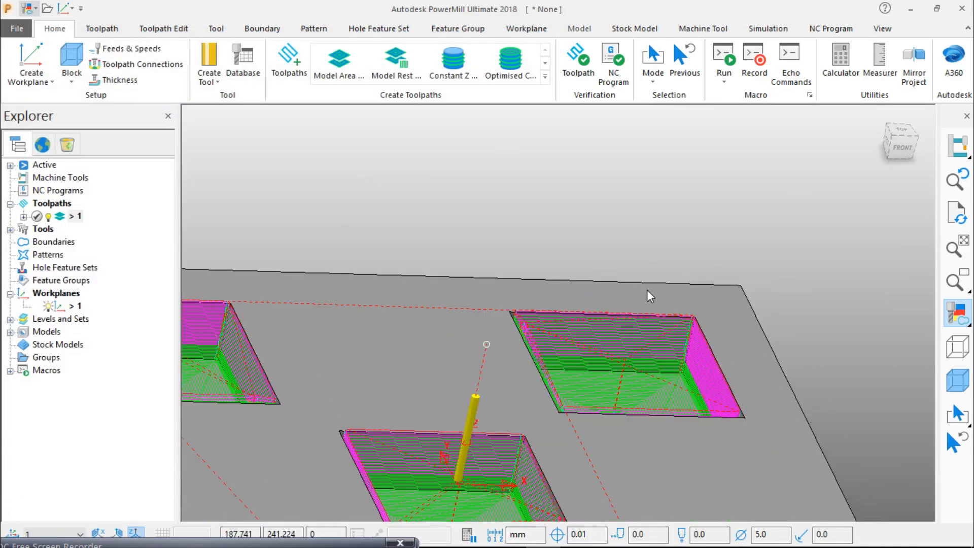
{"action": "scroll", "coordinate": [647, 290], "scroll_direction": "down", "scroll_amount": 5}
{"action": "middle_click_drag", "start_coordinate": [656, 330], "coordinate": [514, 401]}
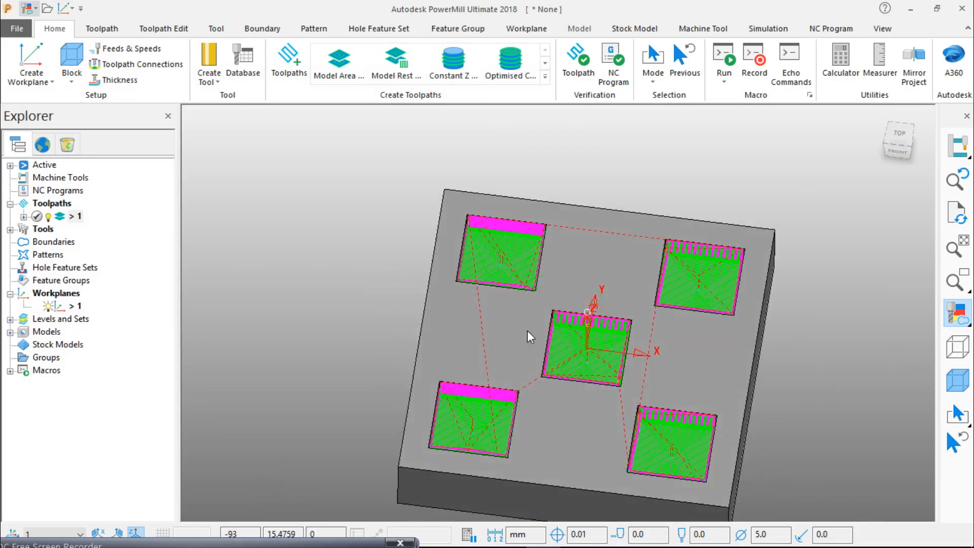
{"action": "scroll", "coordinate": [528, 330], "scroll_direction": "up", "scroll_amount": 5}
{"action": "middle_click_drag", "start_coordinate": [542, 325], "coordinate": [571, 301]}
{"action": "scroll", "coordinate": [574, 300], "scroll_direction": "down", "scroll_amount": 4}
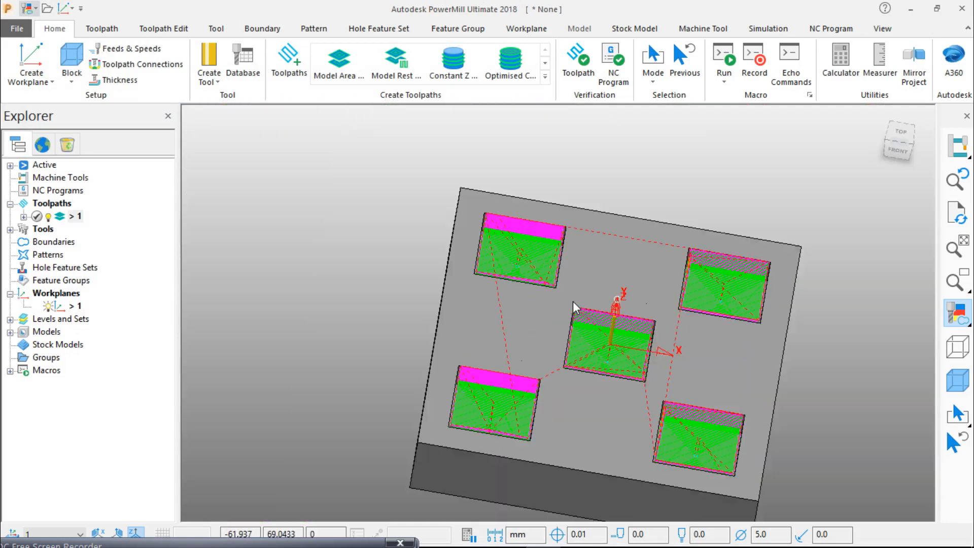
{"action": "scroll", "coordinate": [573, 300], "scroll_direction": "down", "scroll_amount": 3}
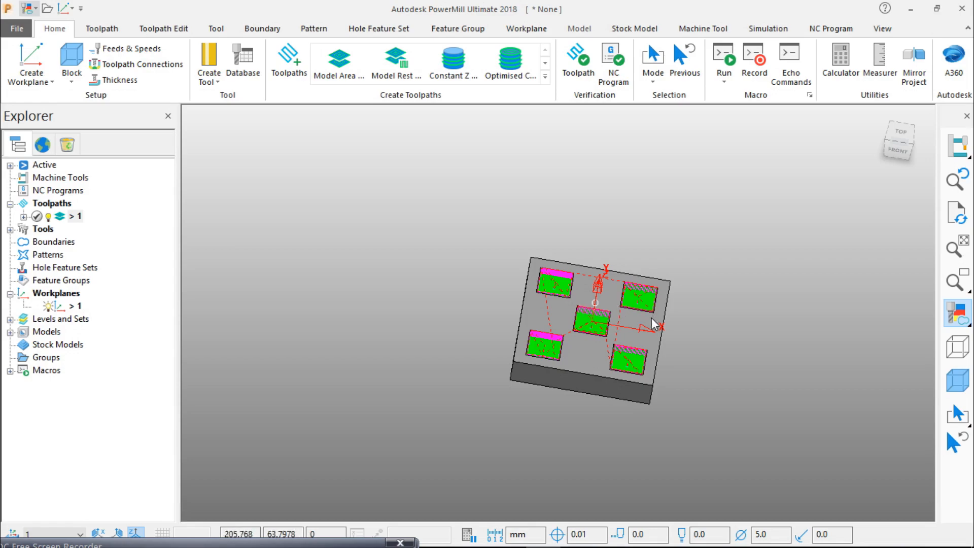
{"action": "scroll", "coordinate": [652, 317], "scroll_direction": "up", "scroll_amount": 3}
{"action": "middle_click_drag", "start_coordinate": [619, 315], "coordinate": [436, 273]}
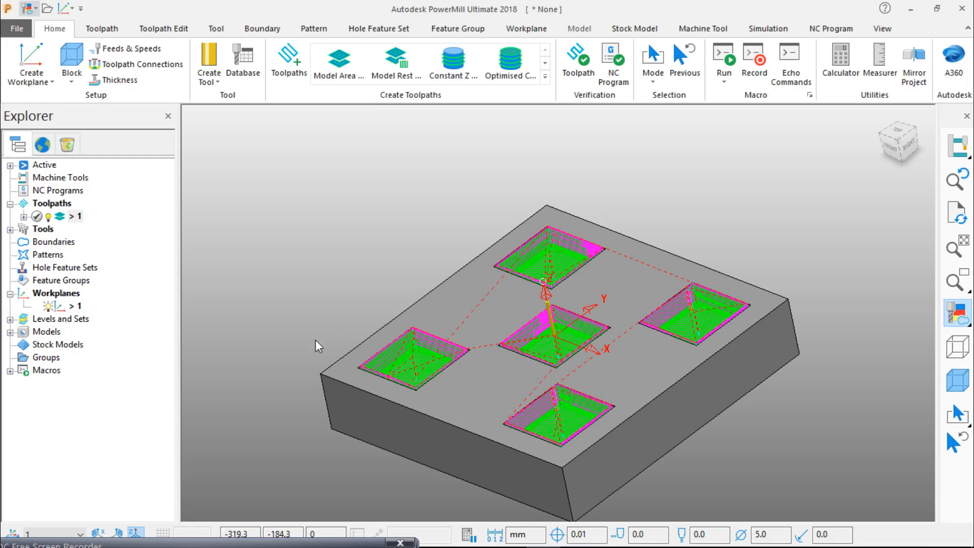
{"action": "double_click", "coordinate": [301, 544]}
{"action": "left_click_drag", "start_coordinate": [361, 396], "coordinate": [415, 256]}
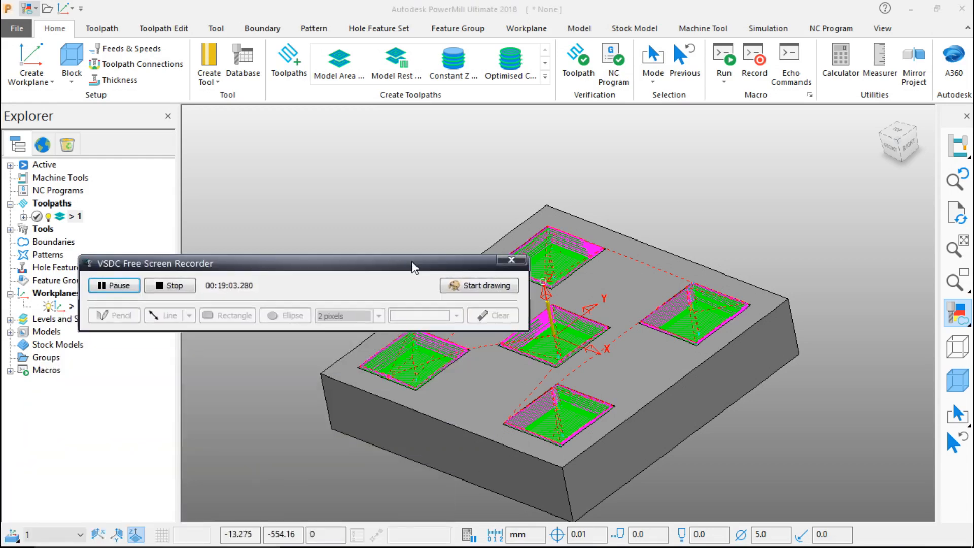